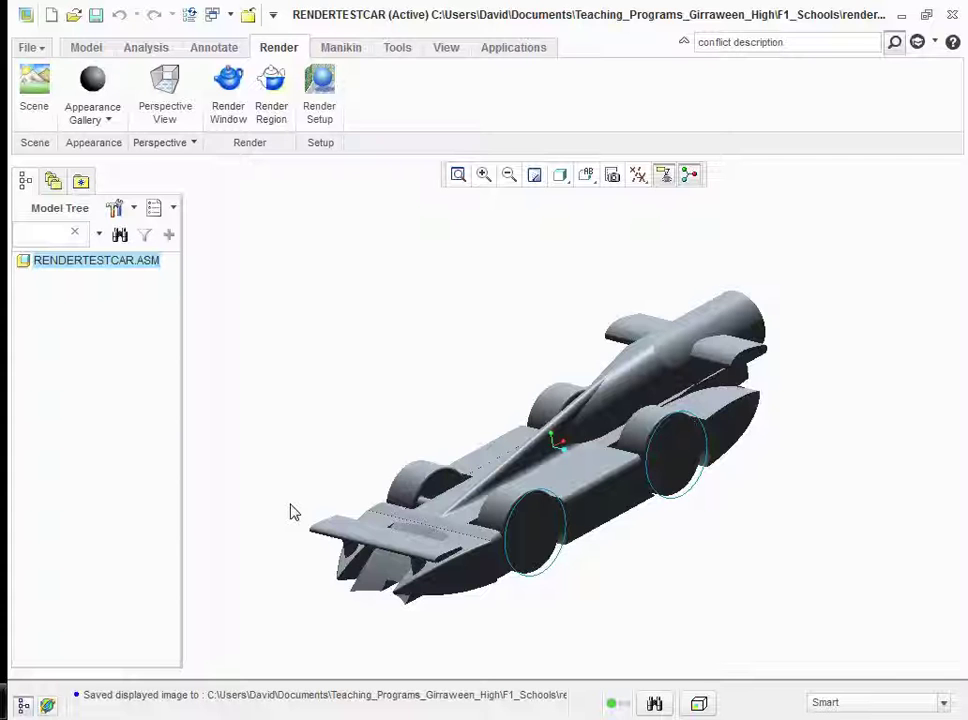
Zoom and orbit the grey RENDERTESTCAR model to inspect it from another angle
scroll(380, 434, "down", 2)
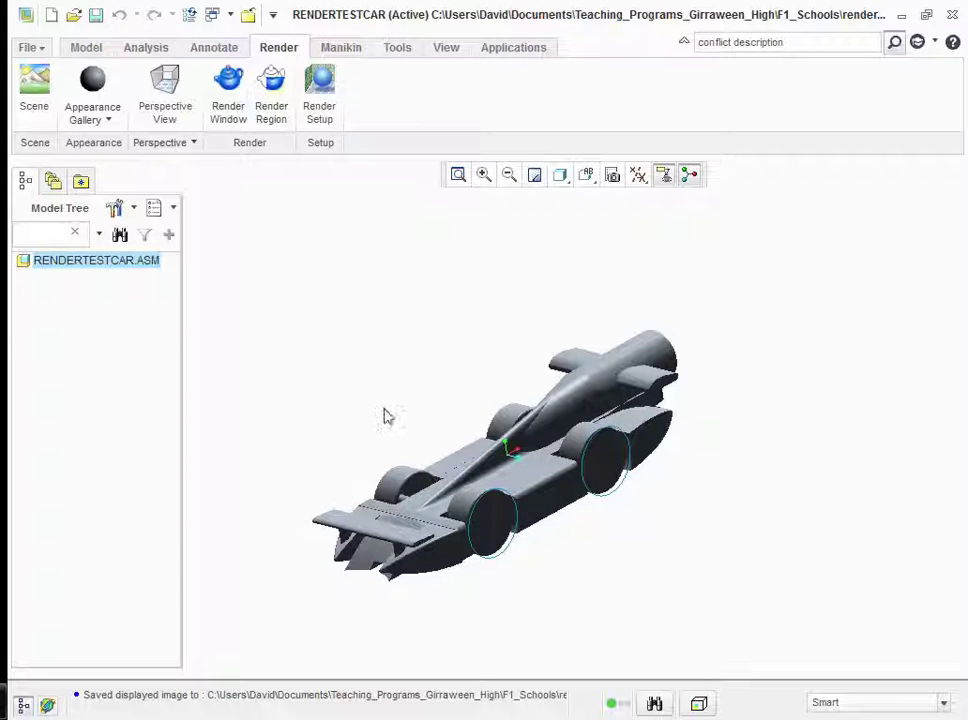
scroll(388, 416, "up", 2)
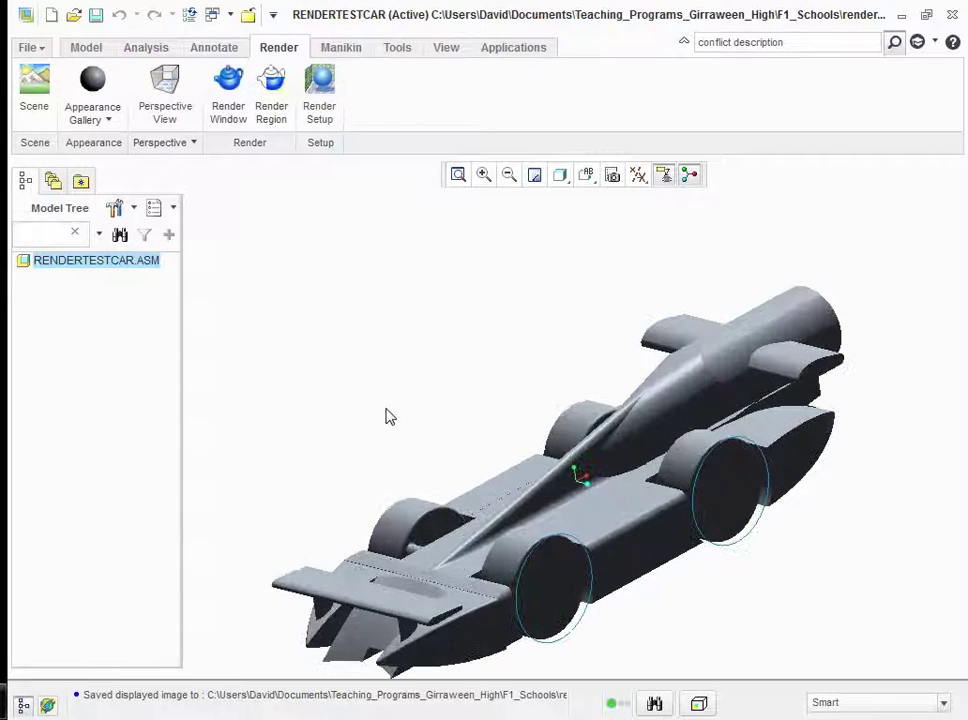
scroll(445, 381, "down", 2)
scroll(445, 376, "down", 1)
mouse_move(445, 374)
middle_mouse_down()
mouse_move(480, 385)
mouse_move(470, 395)
mouse_move(488, 402)
mouse_move(505, 386)
mouse_move(495, 360)
mouse_move(505, 385)
mouse_move(525, 390)
mouse_move(528, 360)
mouse_move(505, 330)
mouse_move(495, 350)
mouse_move(505, 382)
middle_mouse_up()
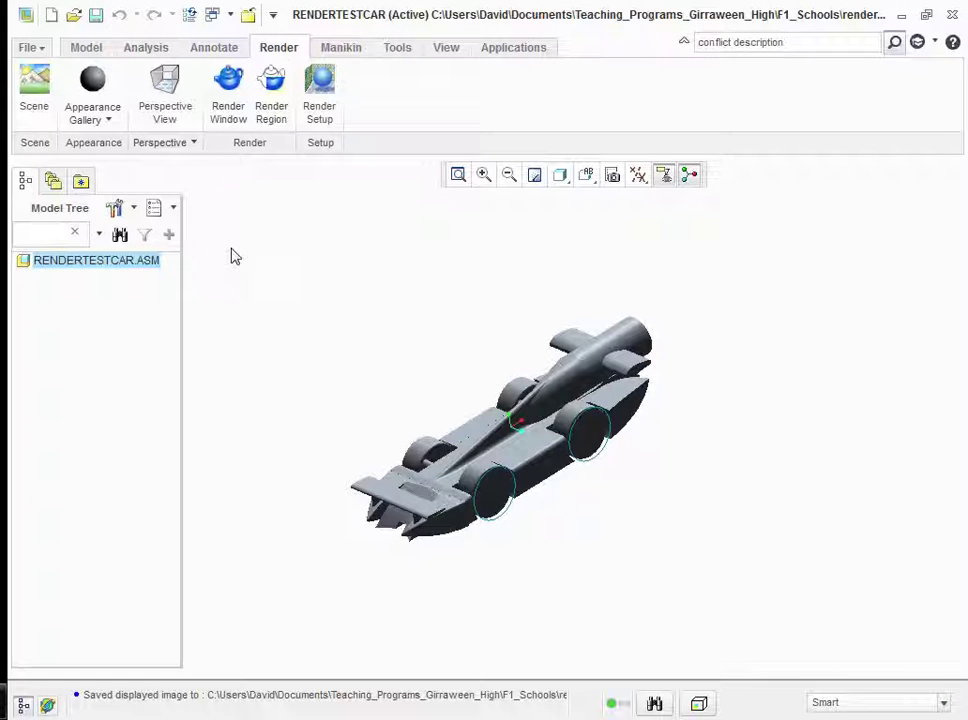
scroll(397, 307, "down", 2)
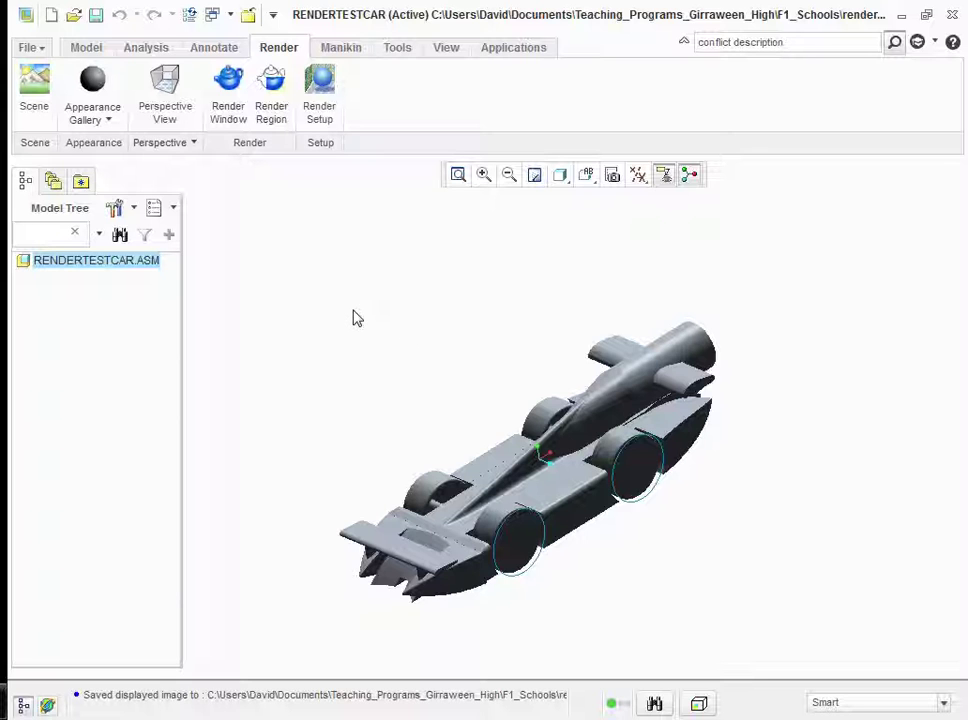
Browse the Appearance Gallery and its Clear Appearance options, then bring the palette back up
left_click(117, 126)
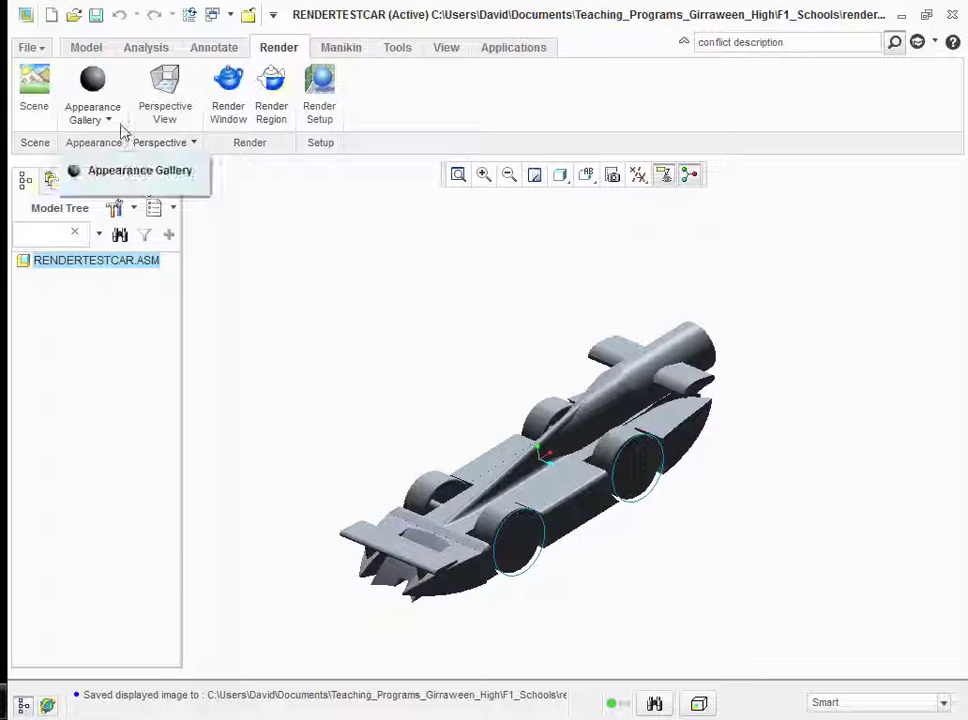
left_click(99, 104)
left_click(99, 104)
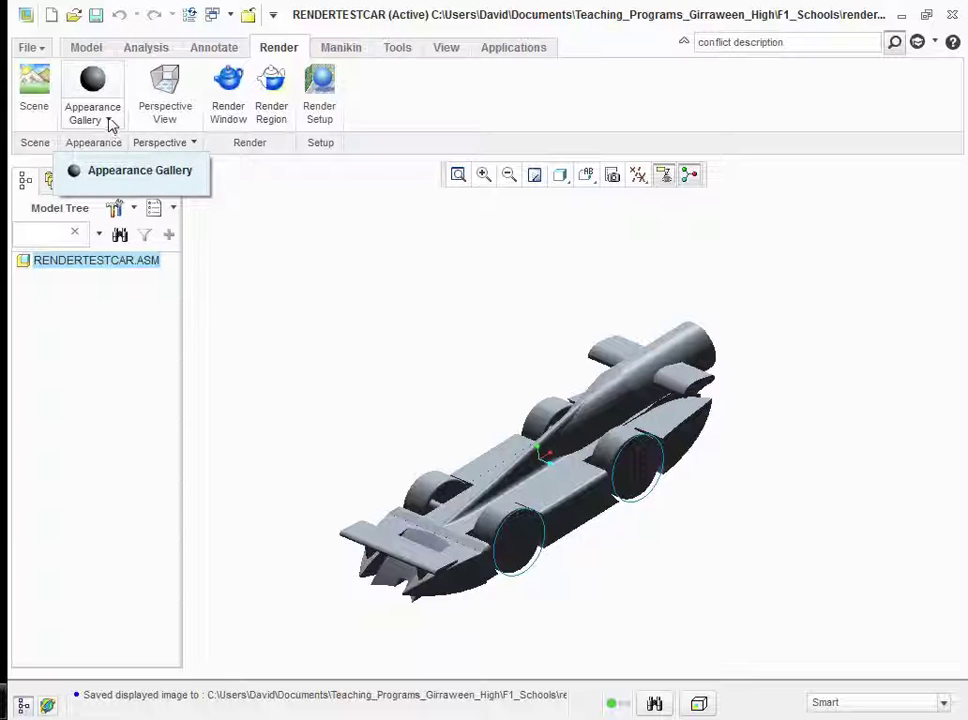
left_click(112, 124)
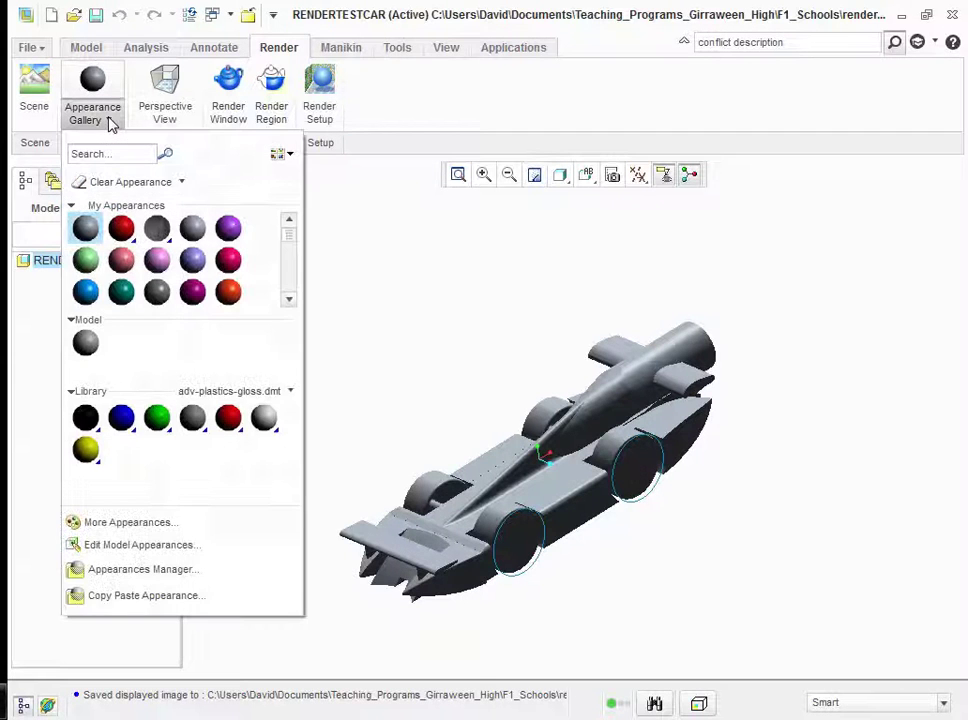
left_click(182, 184)
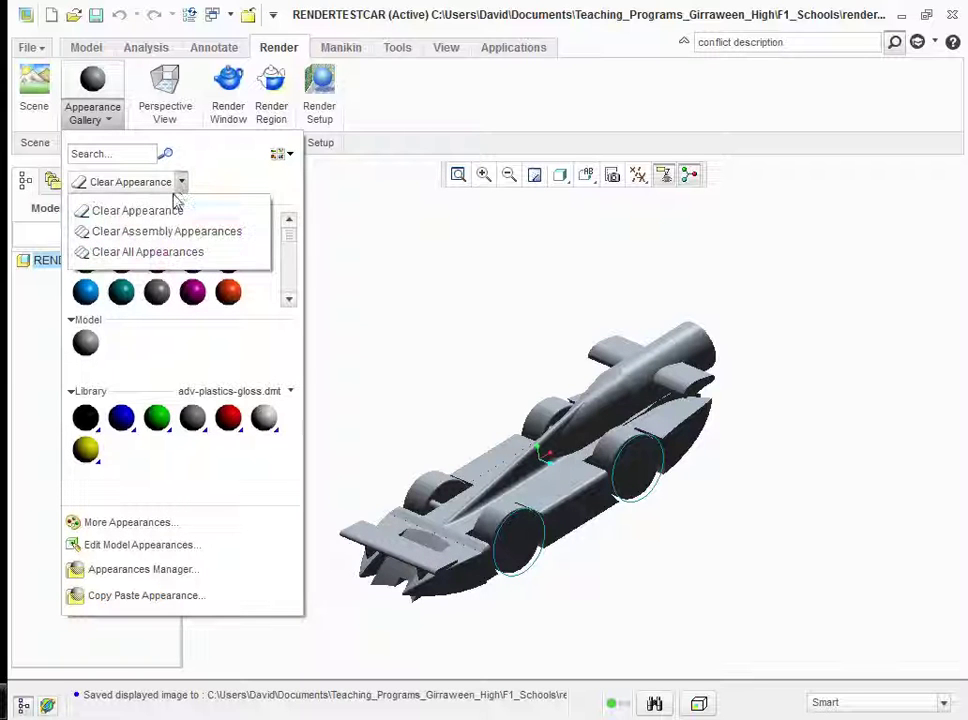
left_click(364, 254)
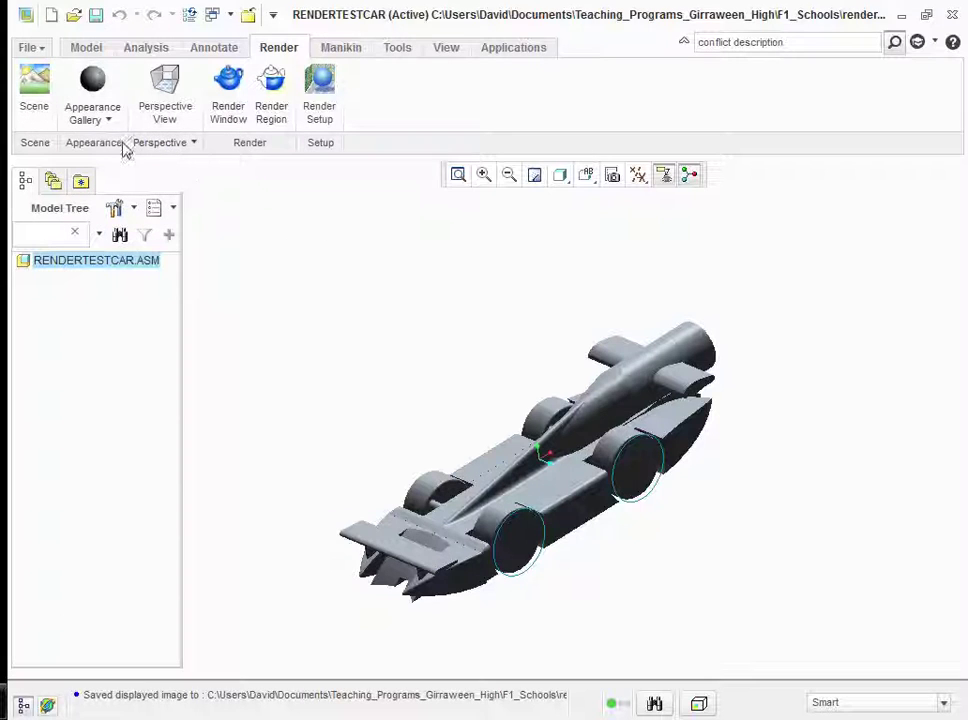
left_click(115, 122)
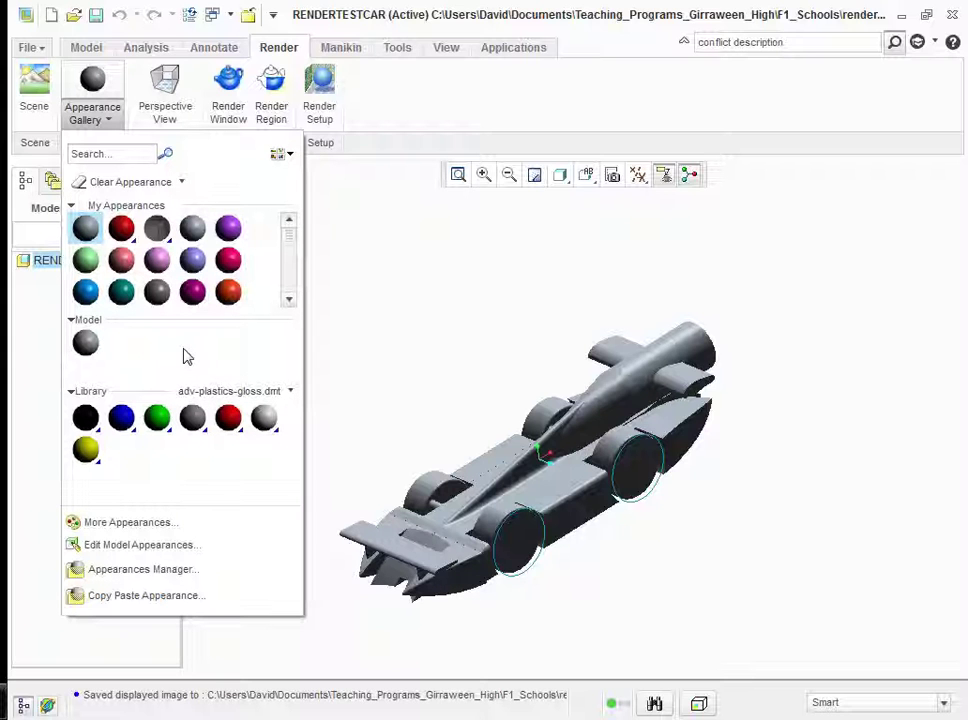
Apply the red ref_color1 appearance to the BODY1 car body and view it from the side
mouse_move(125, 235)
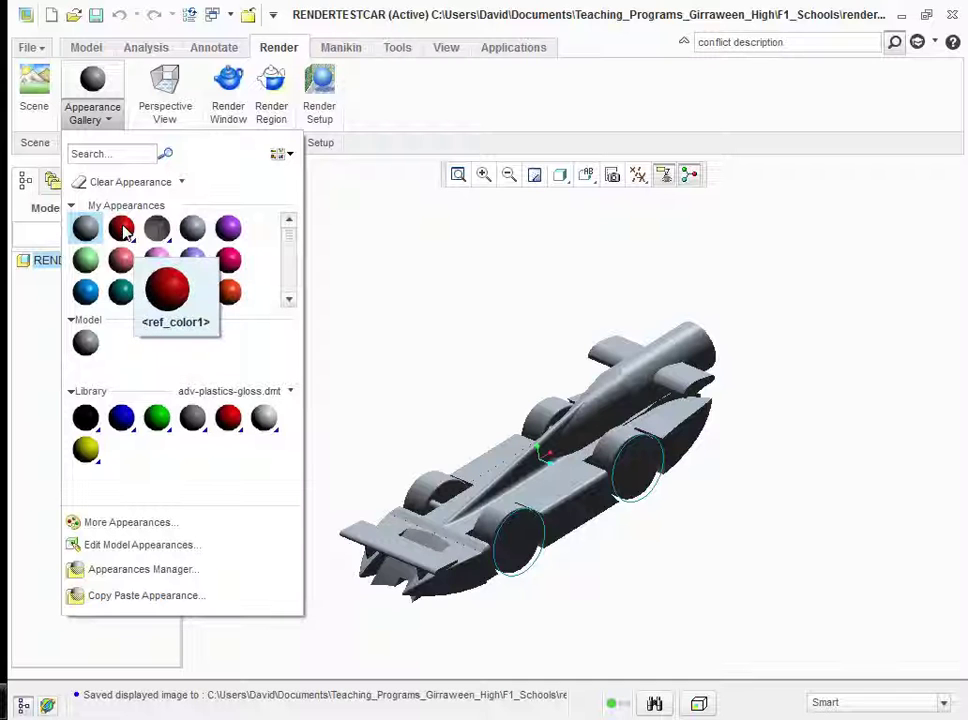
left_click(123, 231)
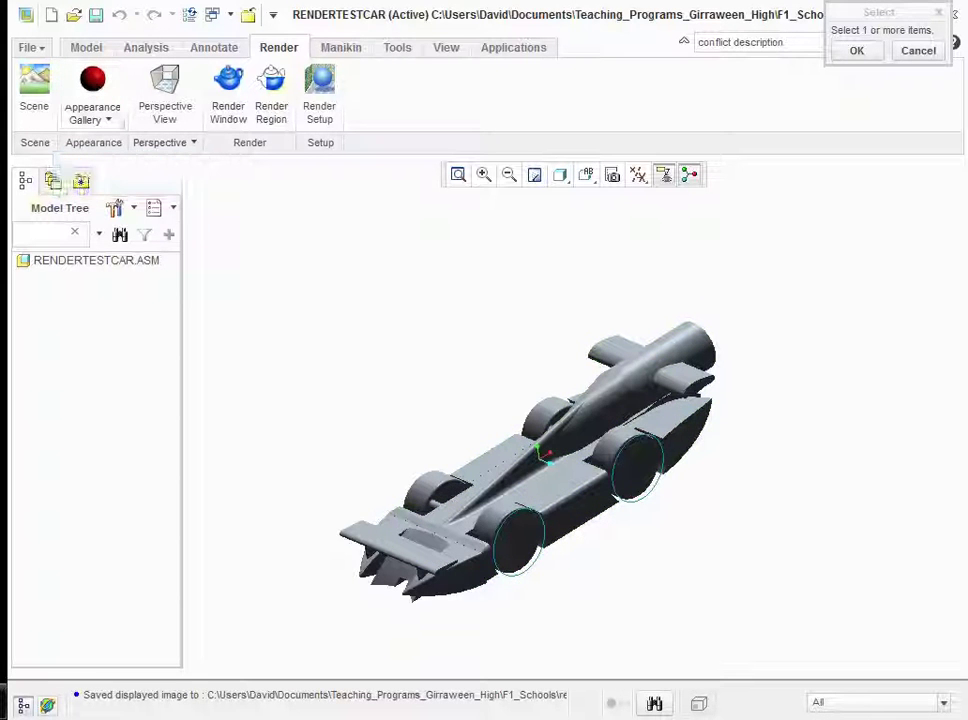
left_click(552, 463)
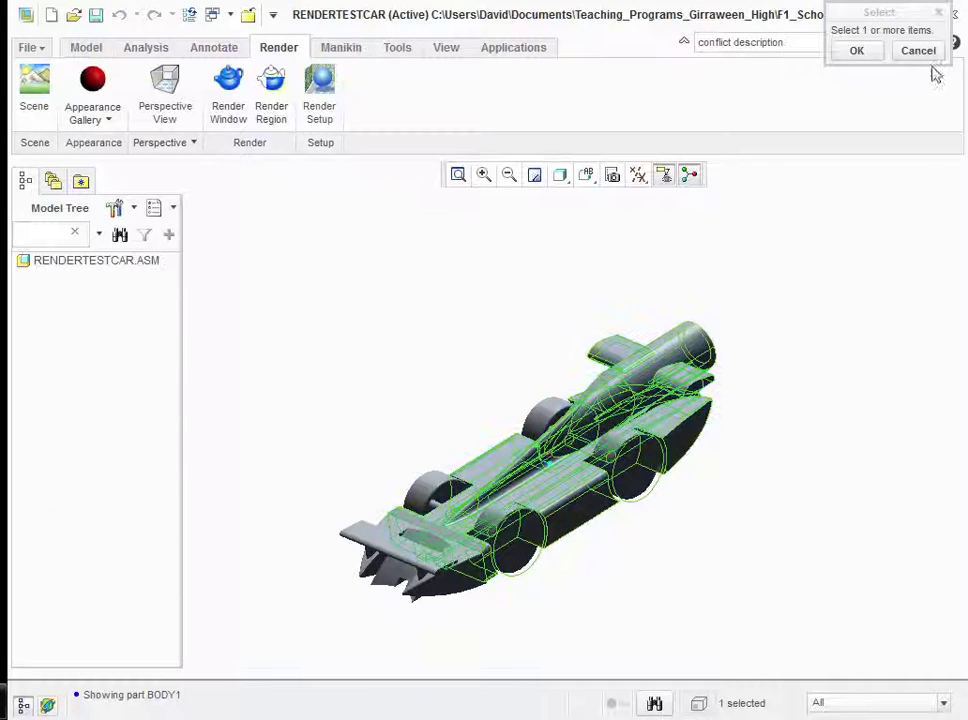
left_click(857, 51)
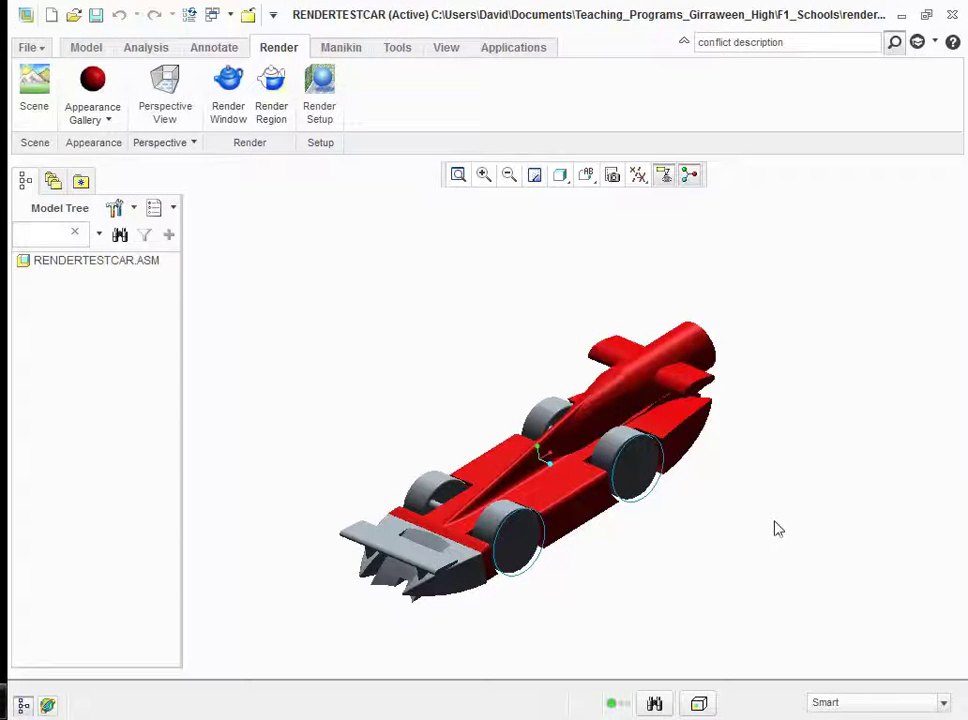
middle_click_drag(776, 527, 690, 430)
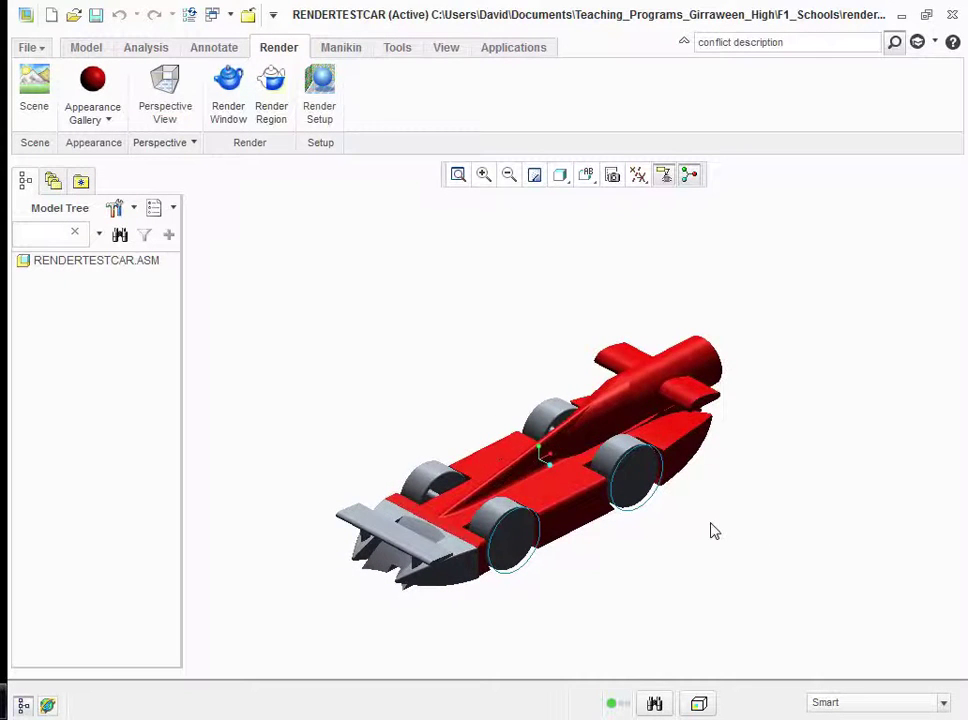
Apply adv-plastic-gloss-black to AEROFOIL1 and the car's wheels, then inspect them
left_click(108, 120)
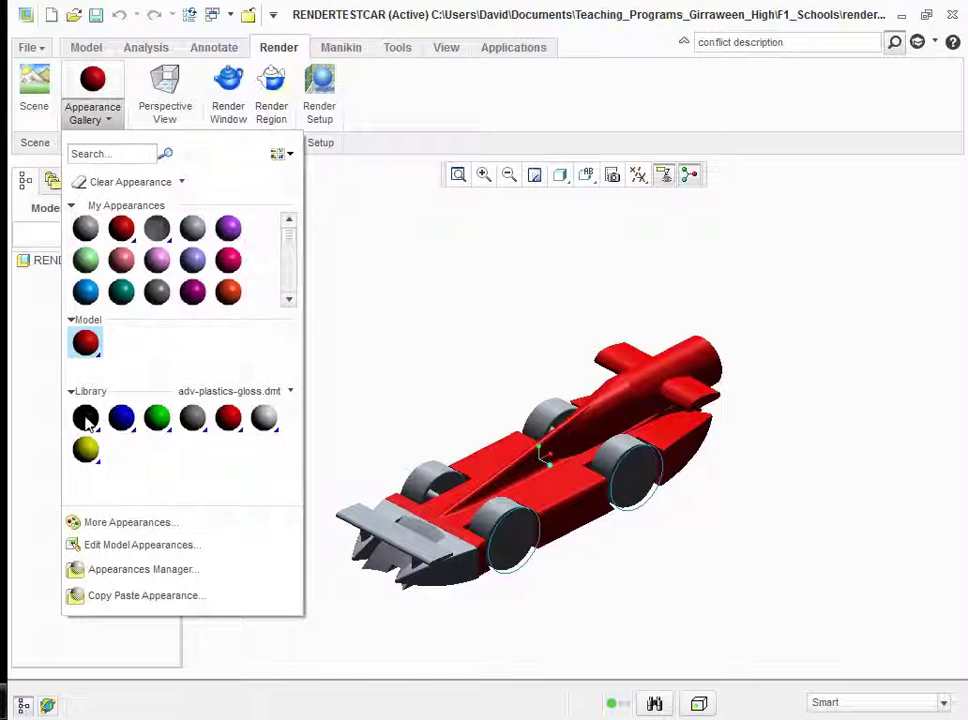
mouse_move(86, 421)
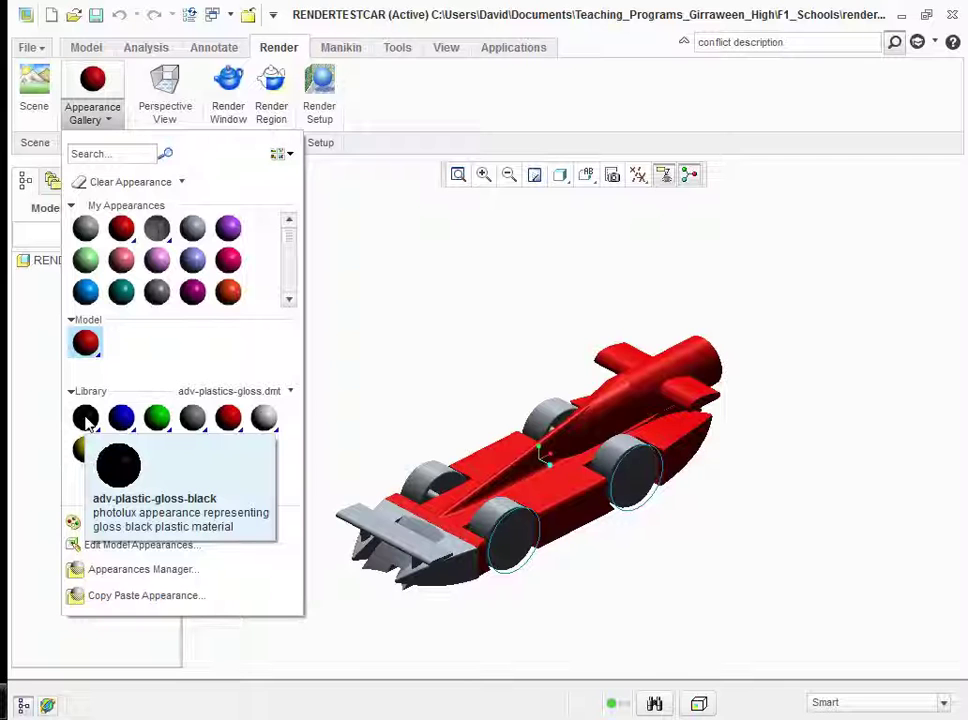
left_click(86, 418)
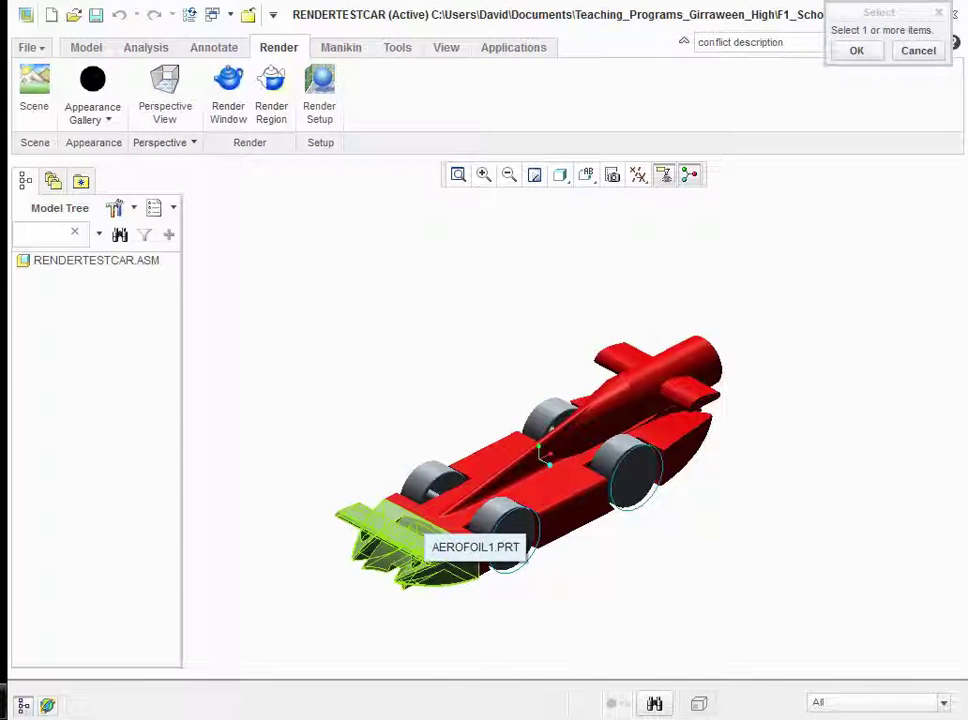
left_click(420, 540)
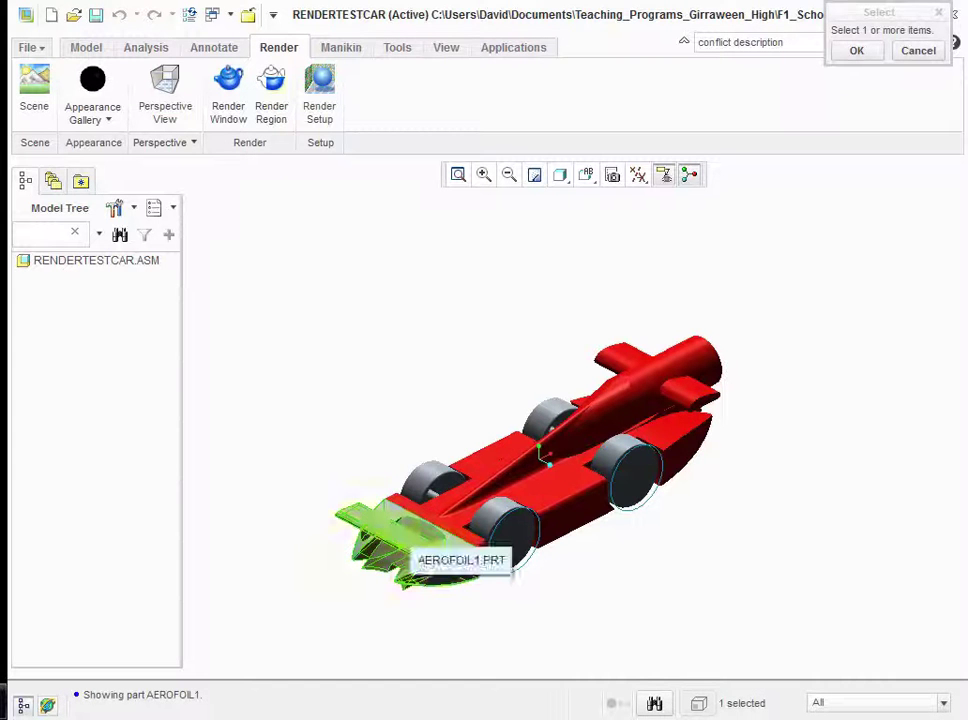
left_click(433, 493, "ctrl")
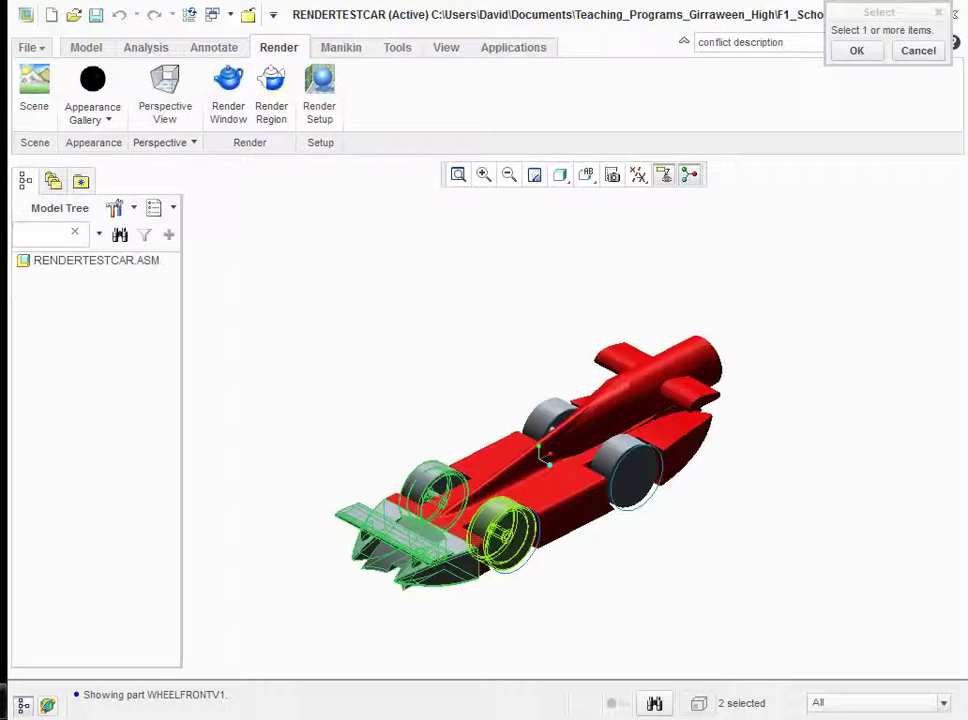
left_click(553, 430, "ctrl")
left_click(628, 470, "ctrl")
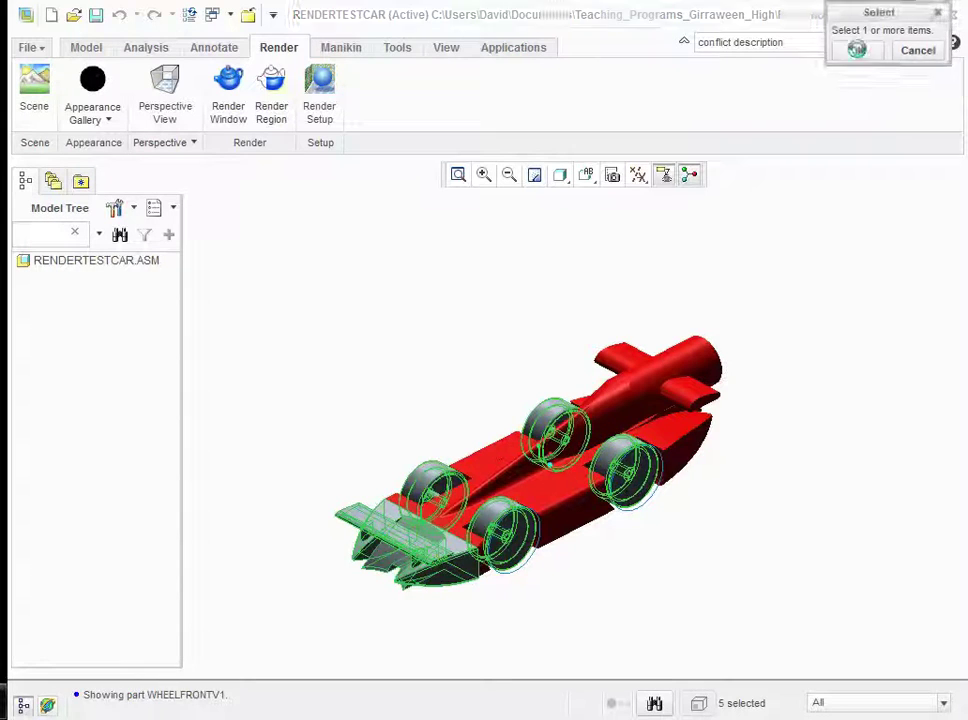
left_click(857, 51)
mouse_move(800, 442)
middle_mouse_down()
mouse_move(750, 550)
mouse_move(734, 510)
mouse_move(764, 570)
middle_mouse_up()
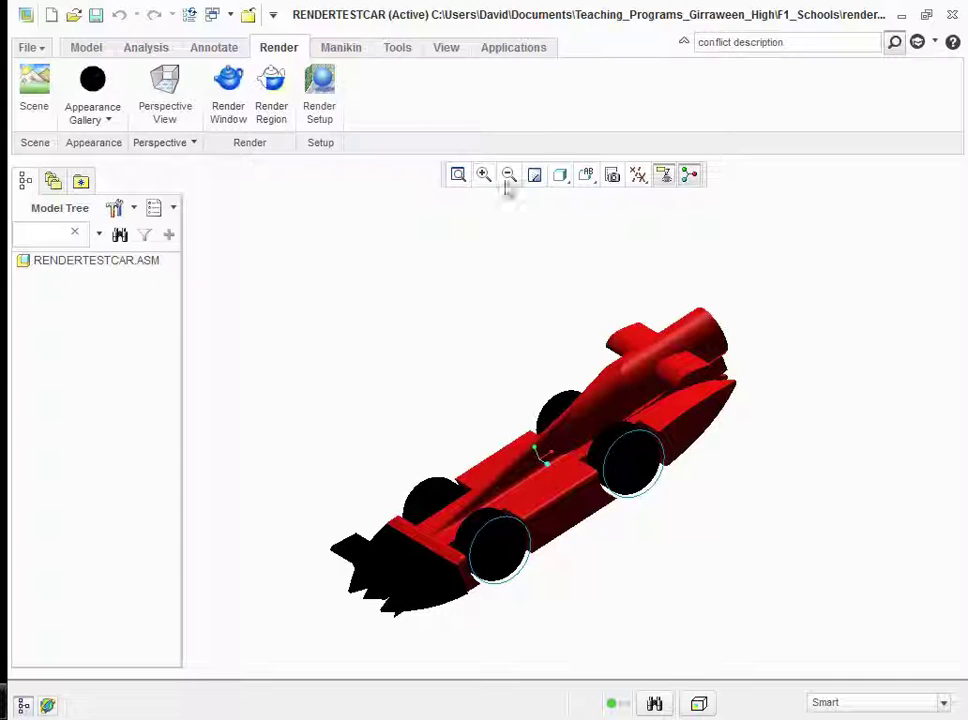
Preview the car with Shading With Edges and Shading With Reflections display styles
left_click(565, 182)
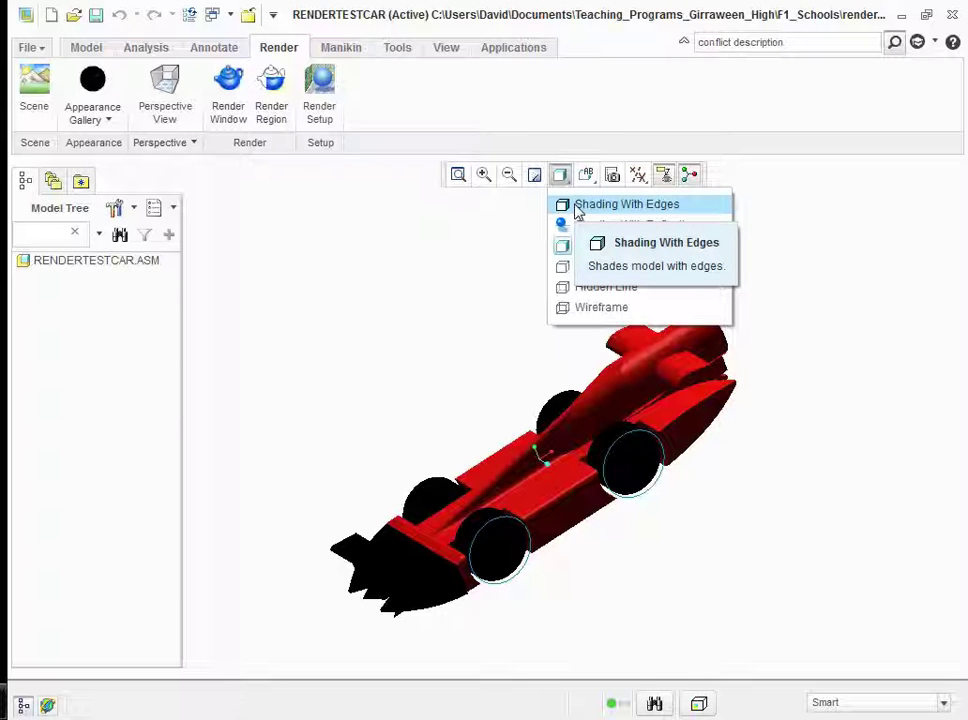
left_click(578, 207)
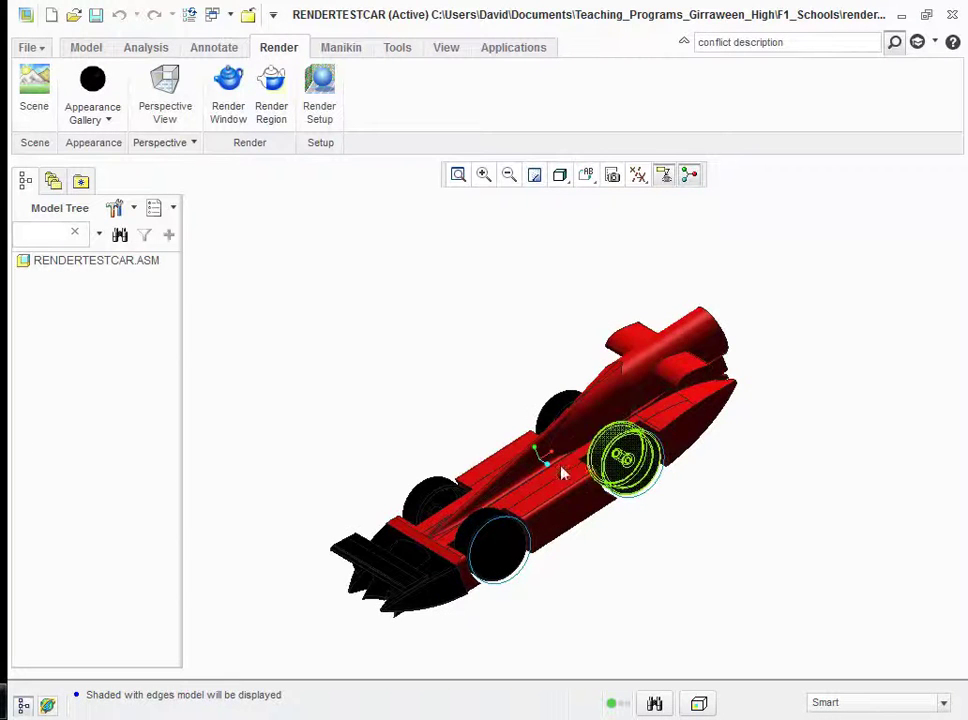
mouse_move(553, 478)
middle_mouse_down()
mouse_move(460, 380)
mouse_move(520, 440)
mouse_move(462, 537)
middle_mouse_up()
left_click(562, 178)
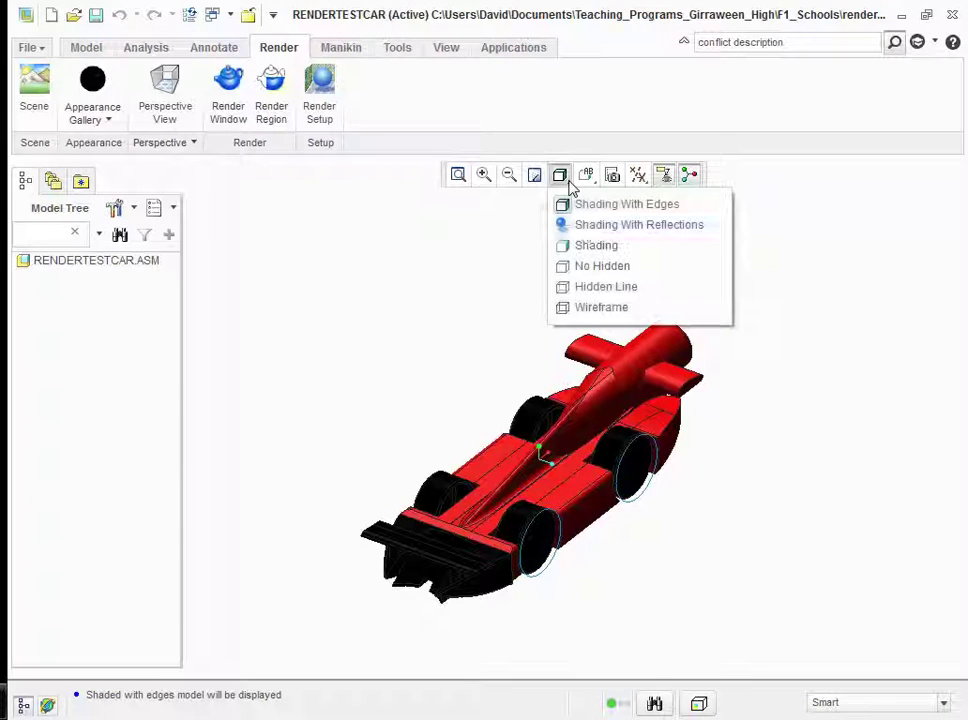
left_click(580, 228)
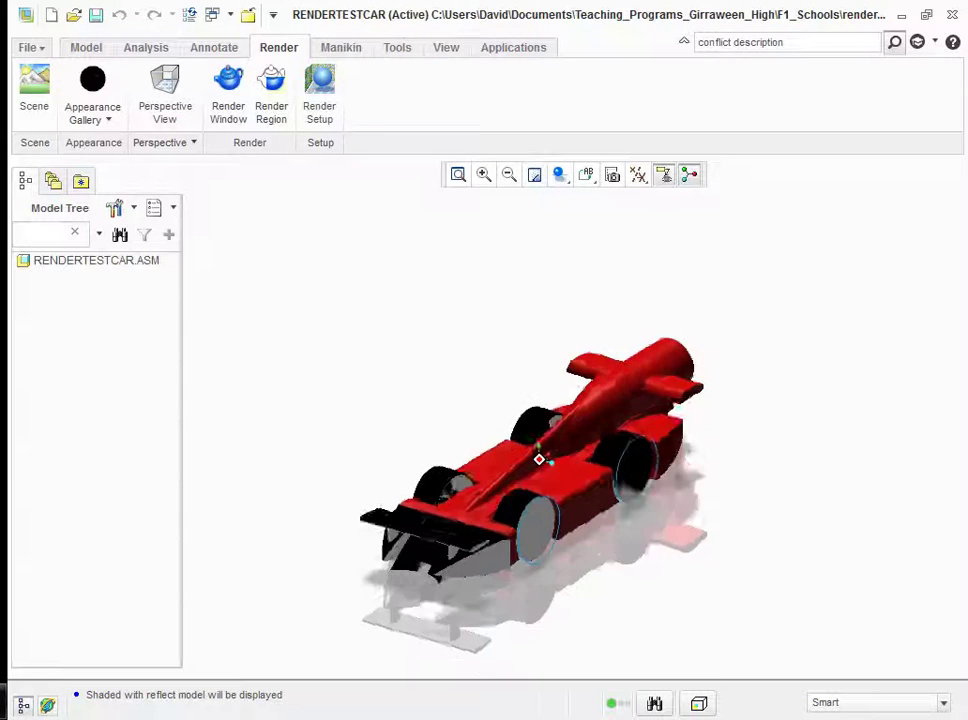
middle_click_drag(462, 537, 583, 545)
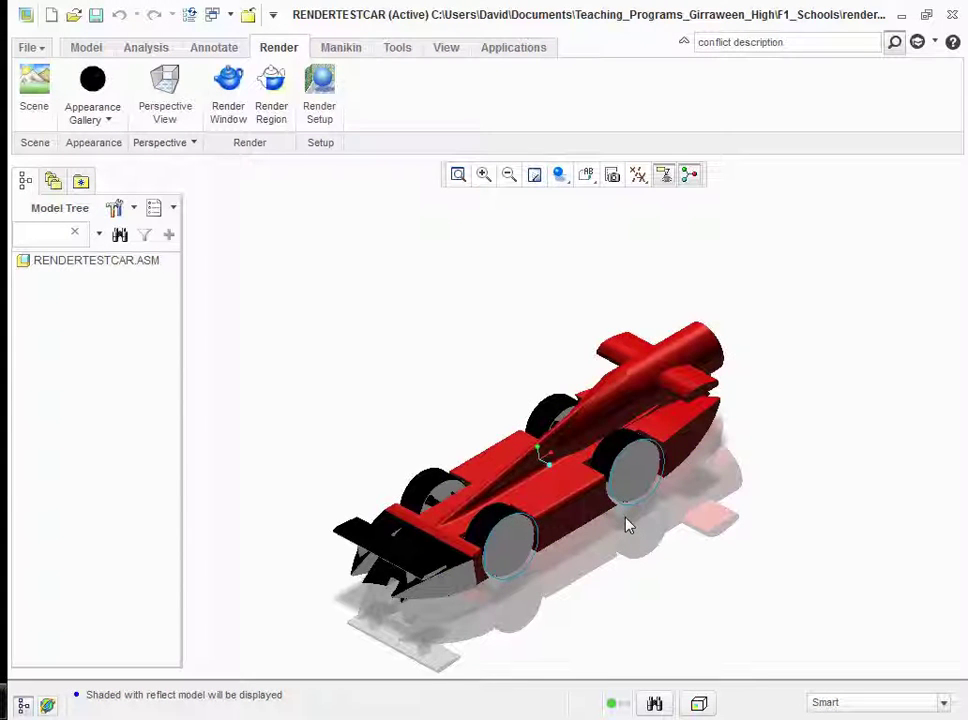
Try plain Shading and Hidden Line styles, ending back in Shading display
left_click(566, 186)
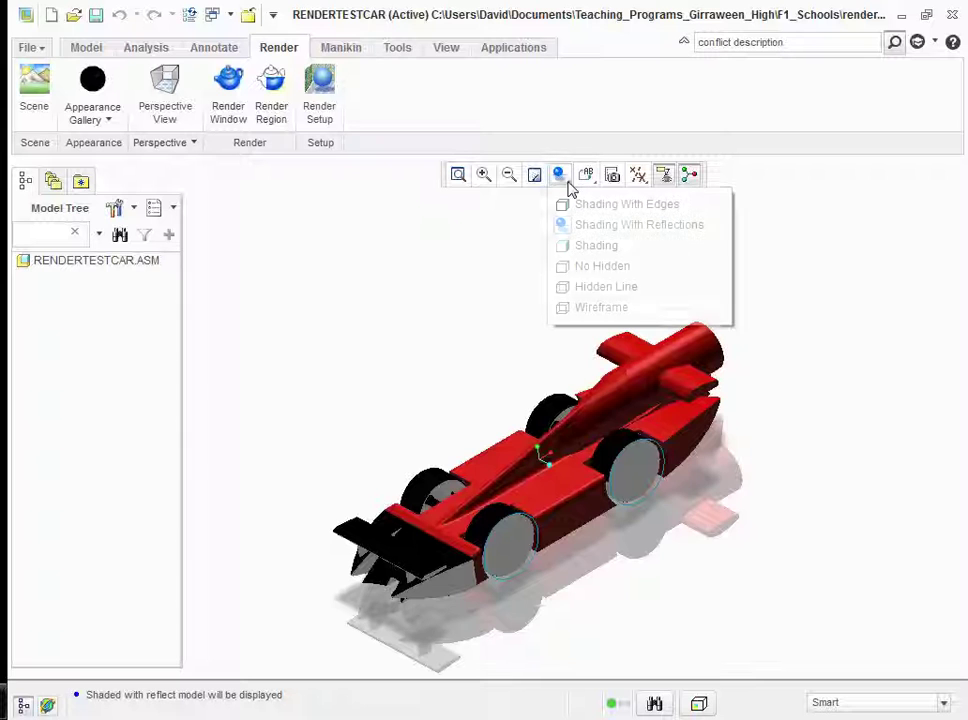
left_click(583, 247)
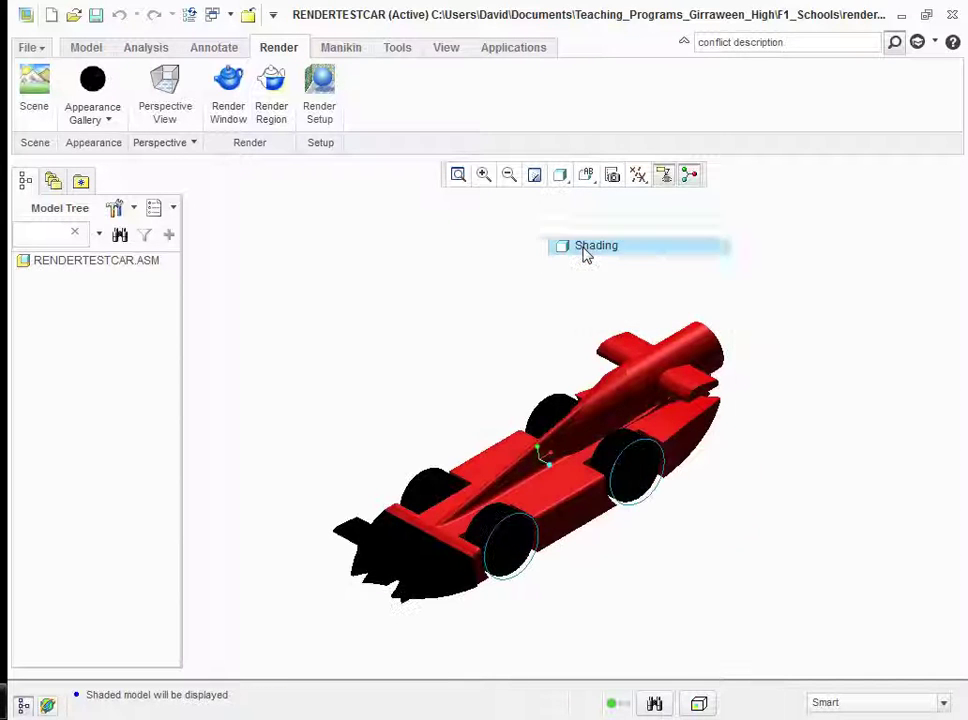
left_click(568, 184)
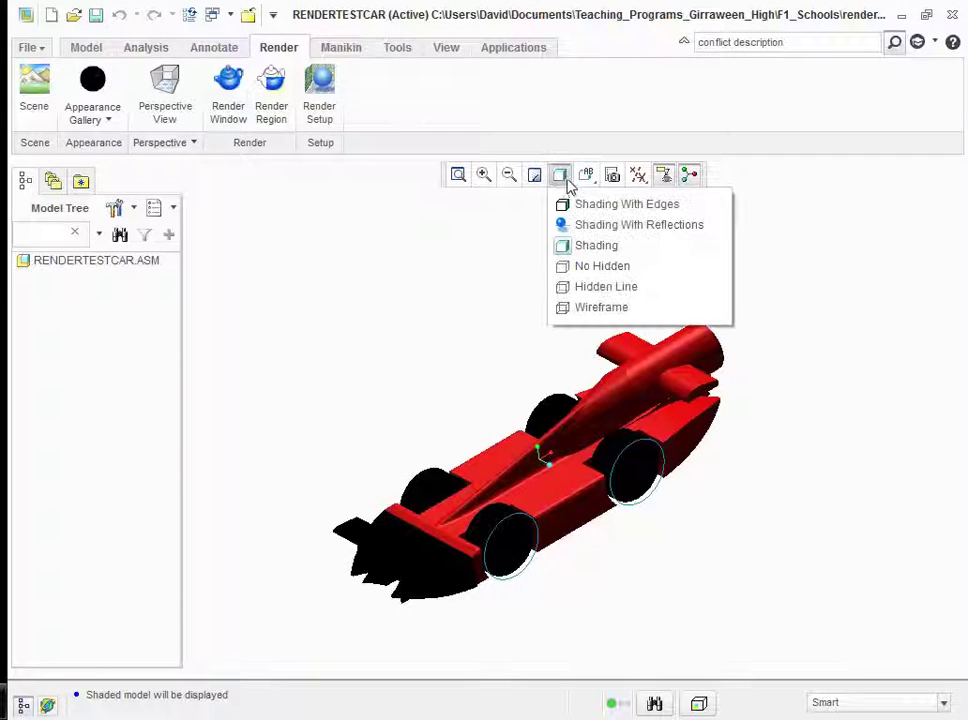
left_click(594, 287)
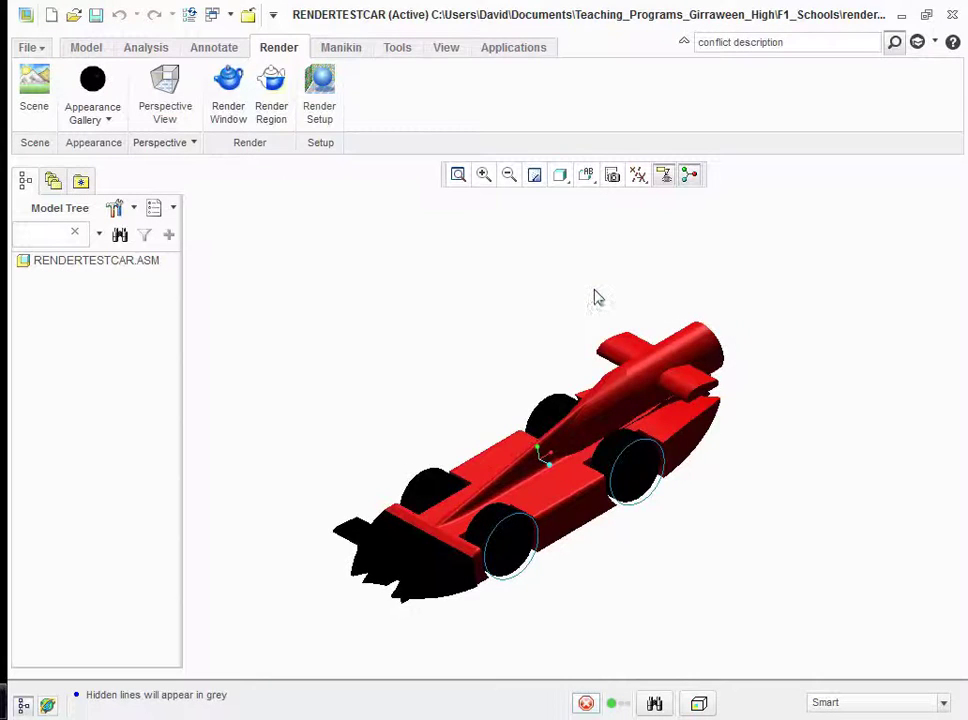
middle_click_drag(616, 341, 594, 250)
left_click(561, 177)
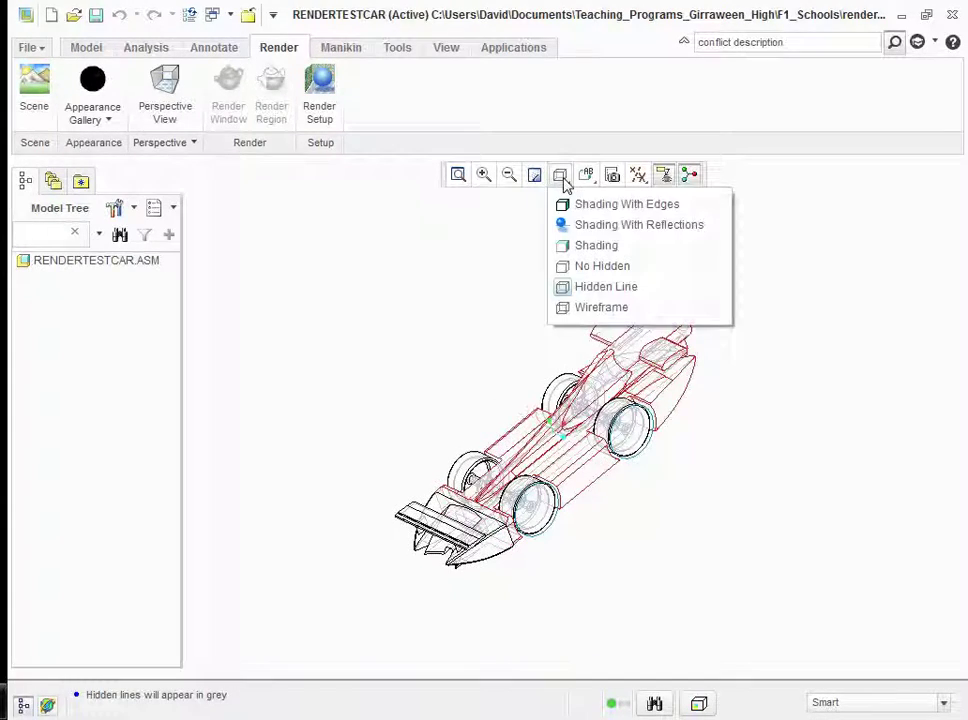
left_click(609, 246)
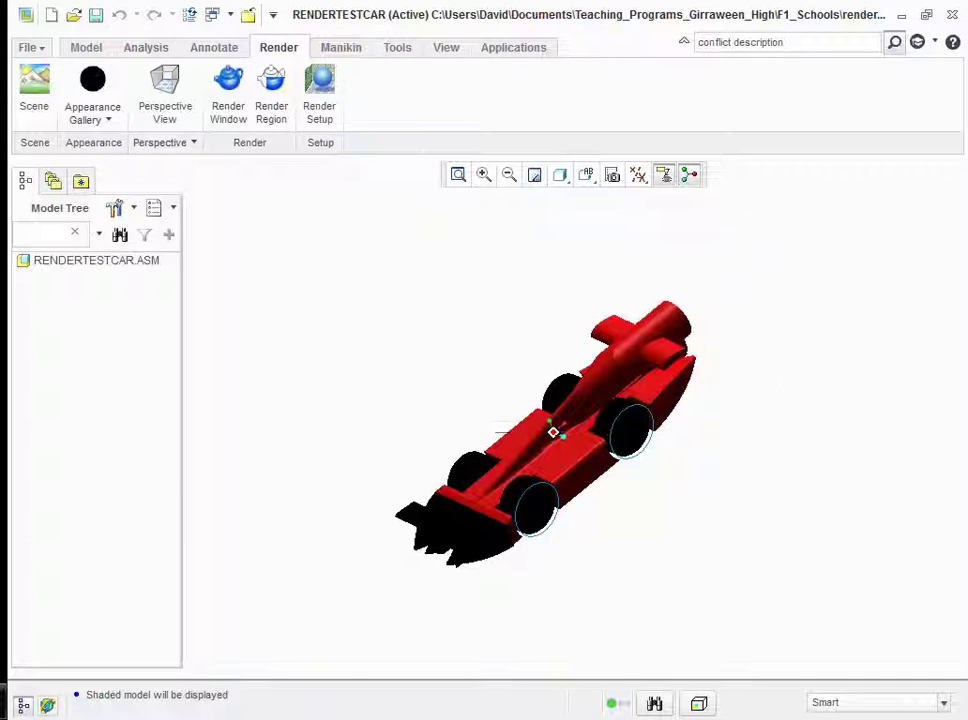
mouse_move(560, 430)
middle_mouse_down()
mouse_move(640, 420)
mouse_move(570, 425)
mouse_move(412, 322)
middle_mouse_up()
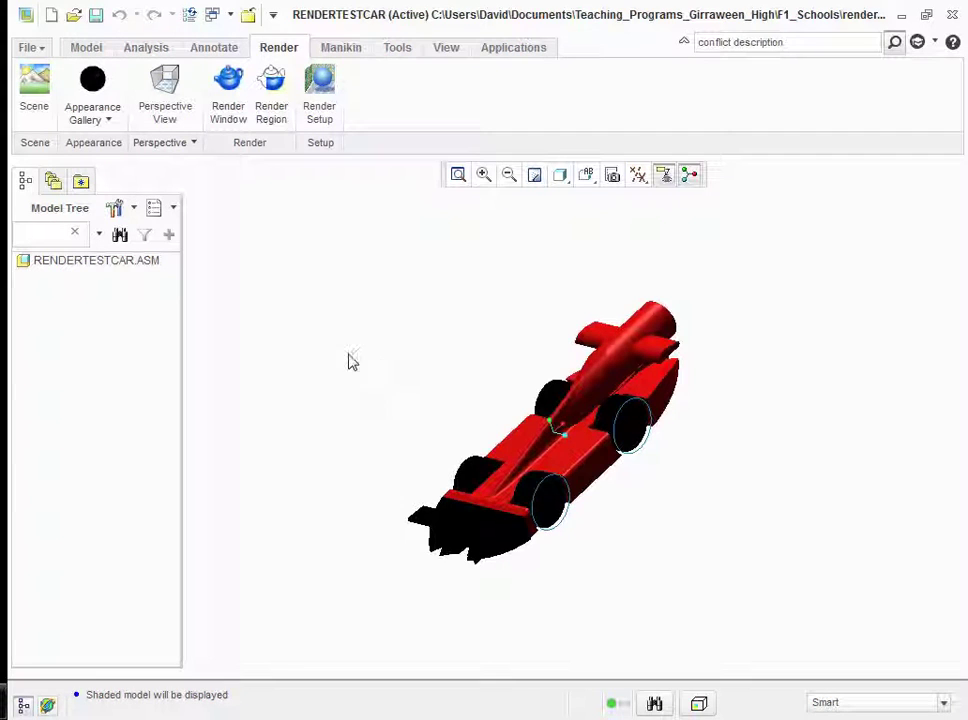
Browse the Photolux appearance library folders: Glass, Metals, Paint and Plastics
left_click(110, 120)
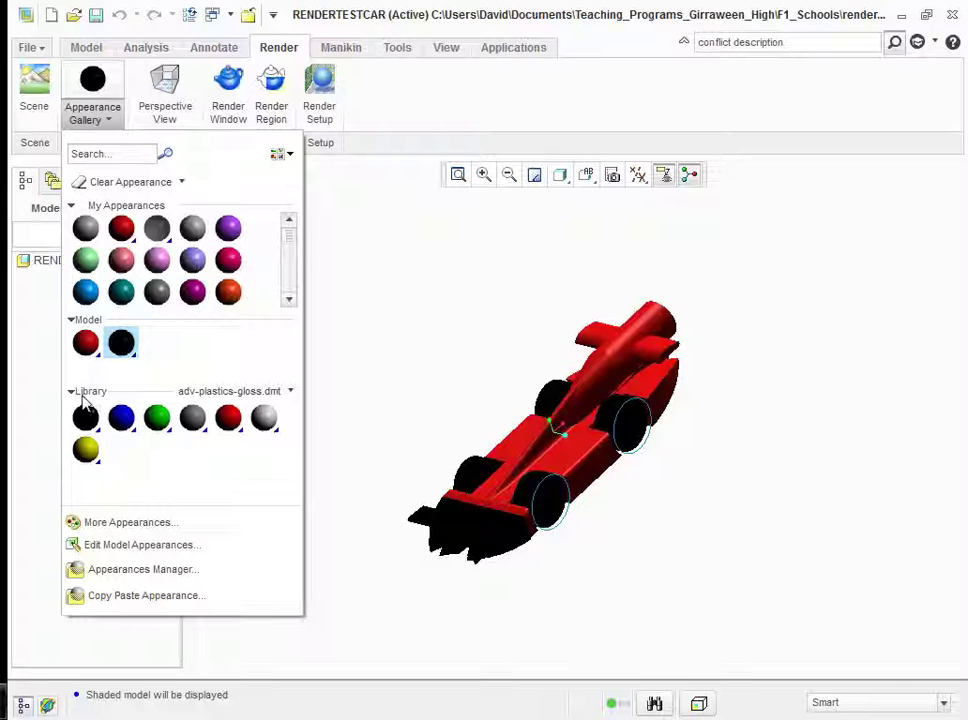
left_click(291, 392)
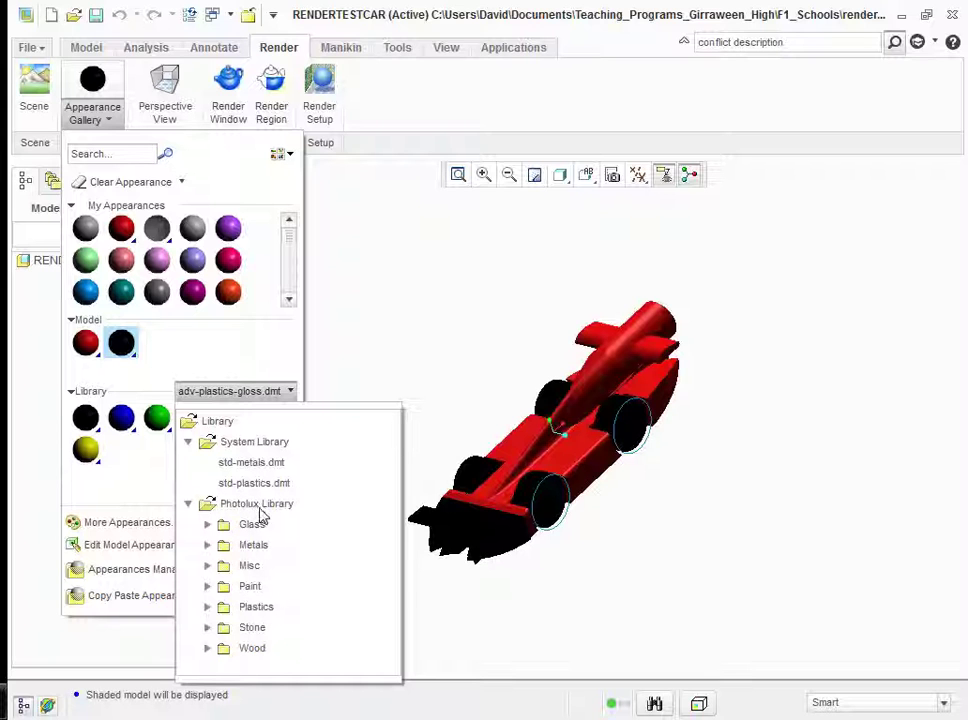
left_click(209, 525)
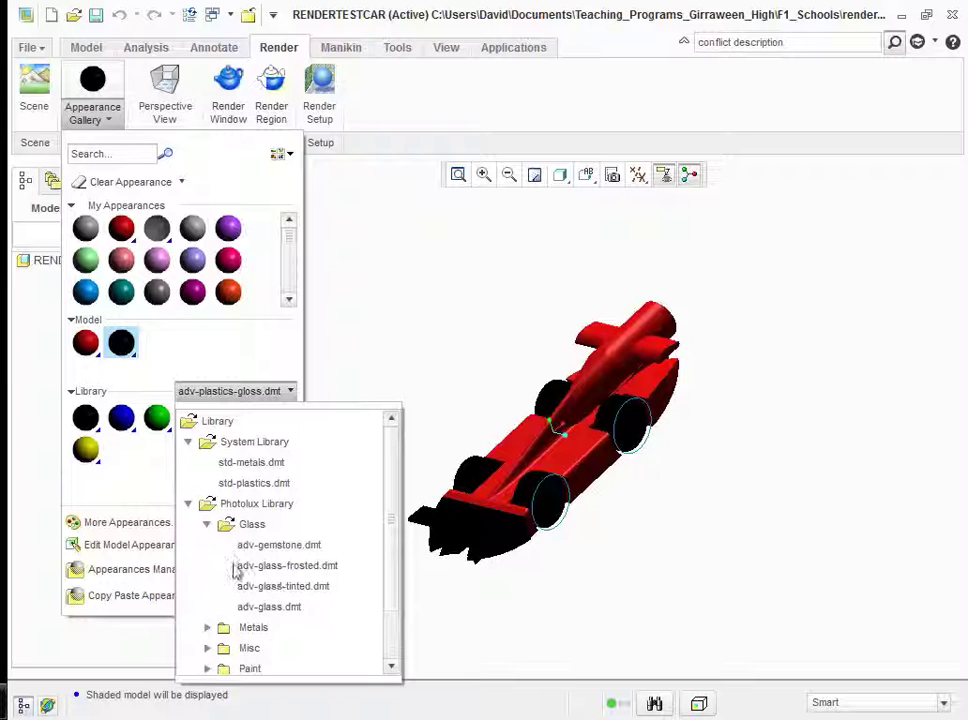
left_click(208, 525)
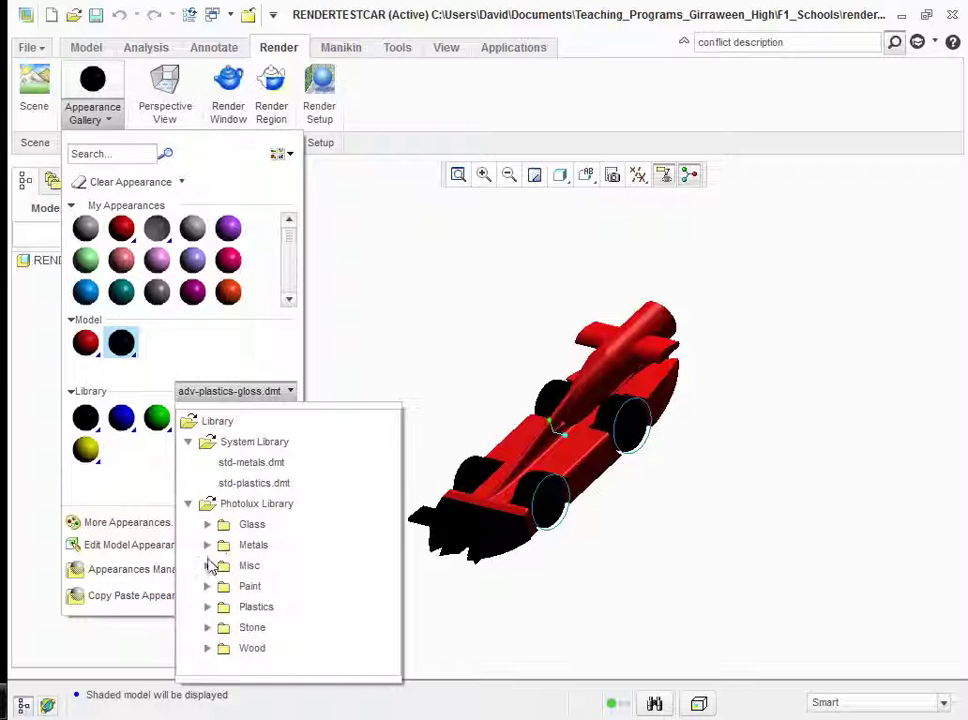
left_click(207, 546)
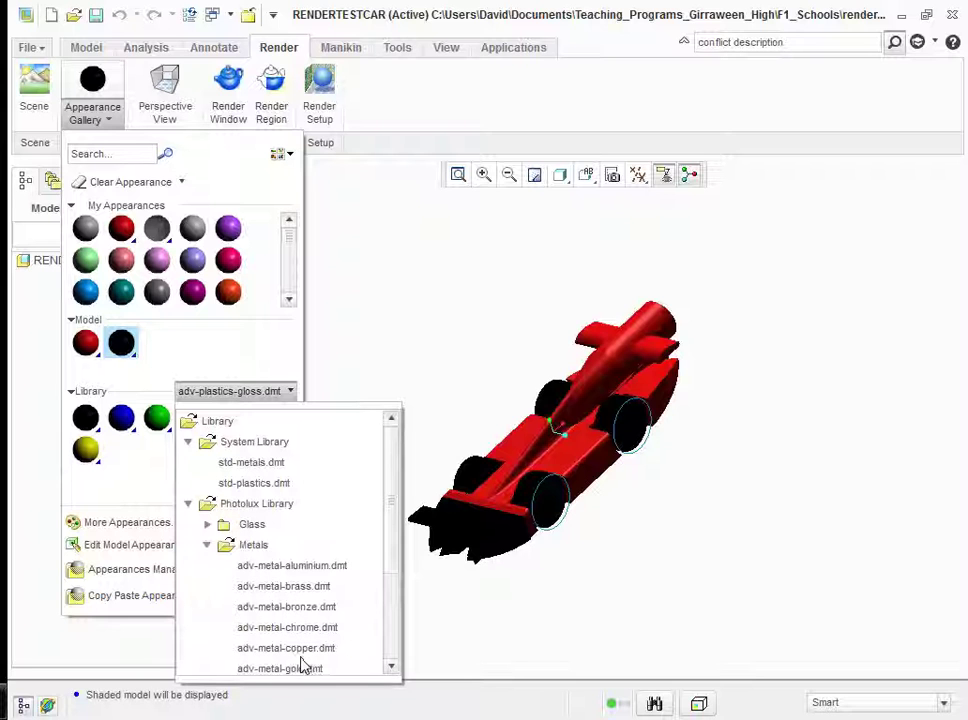
left_click(207, 545)
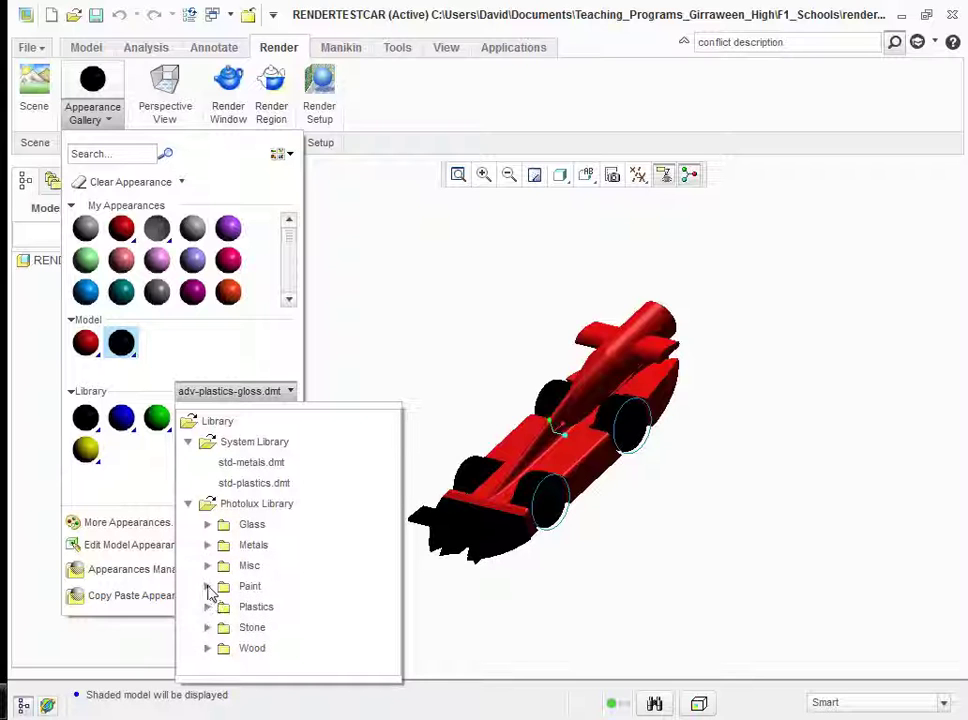
left_click(208, 586)
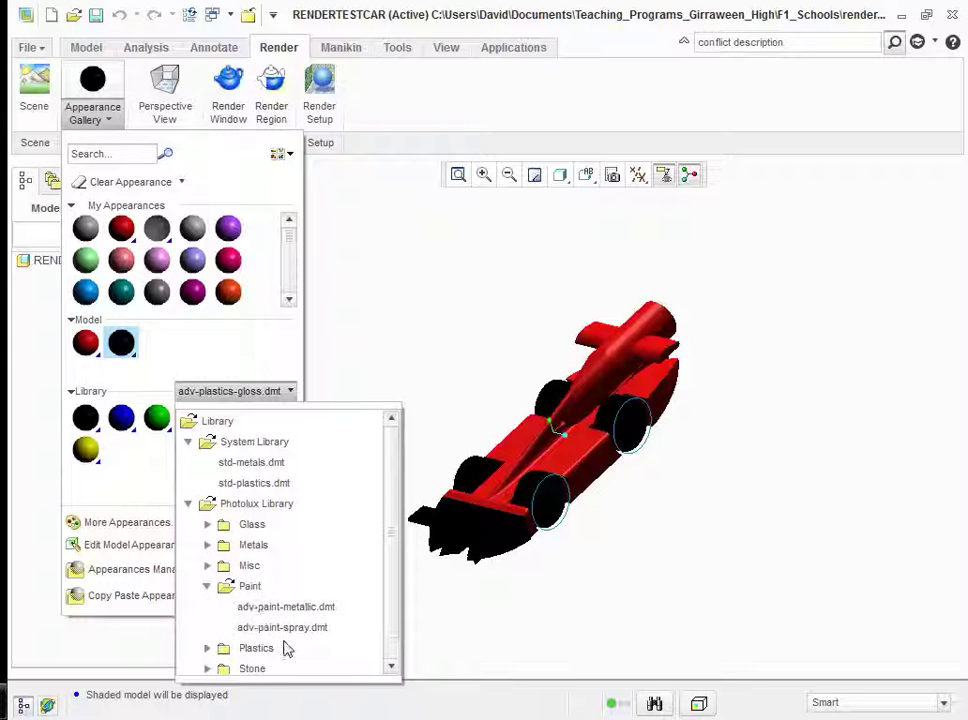
left_click(208, 586)
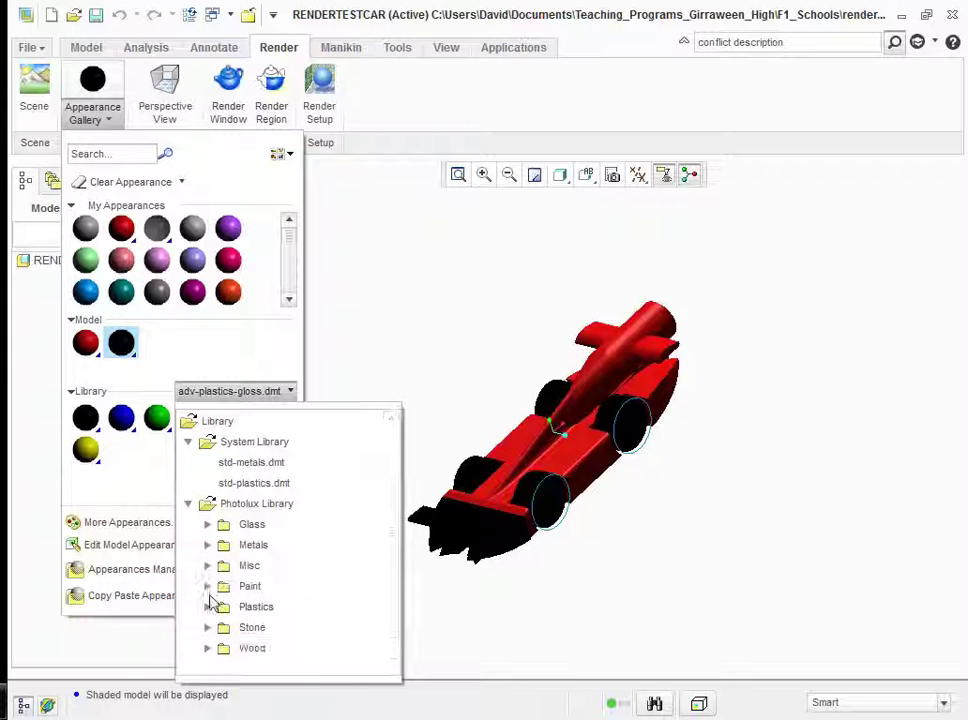
left_click(208, 608)
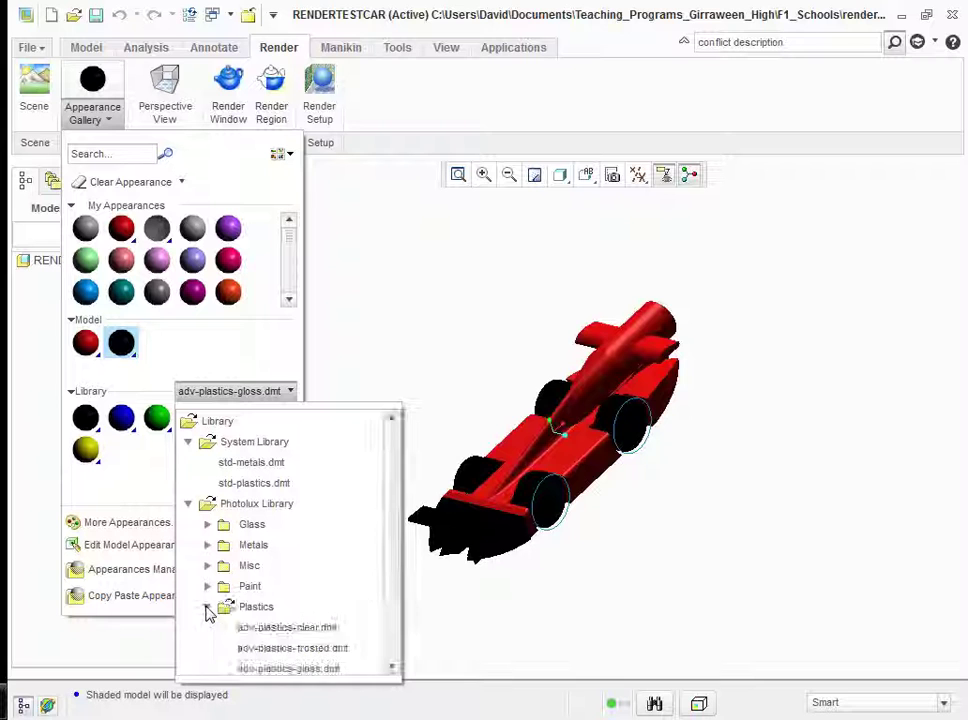
scroll(287, 617, "down", 2)
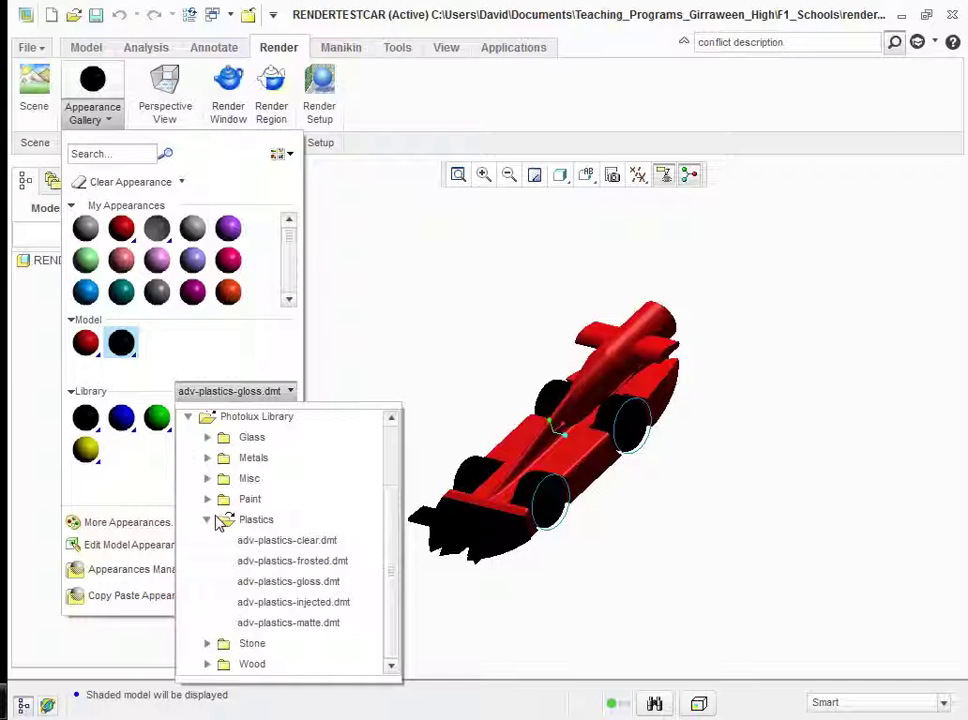
Load the adv-plastics-gloss.dmt library and start a new Generic appearance, <ref_color1> - 3
left_click(155, 347)
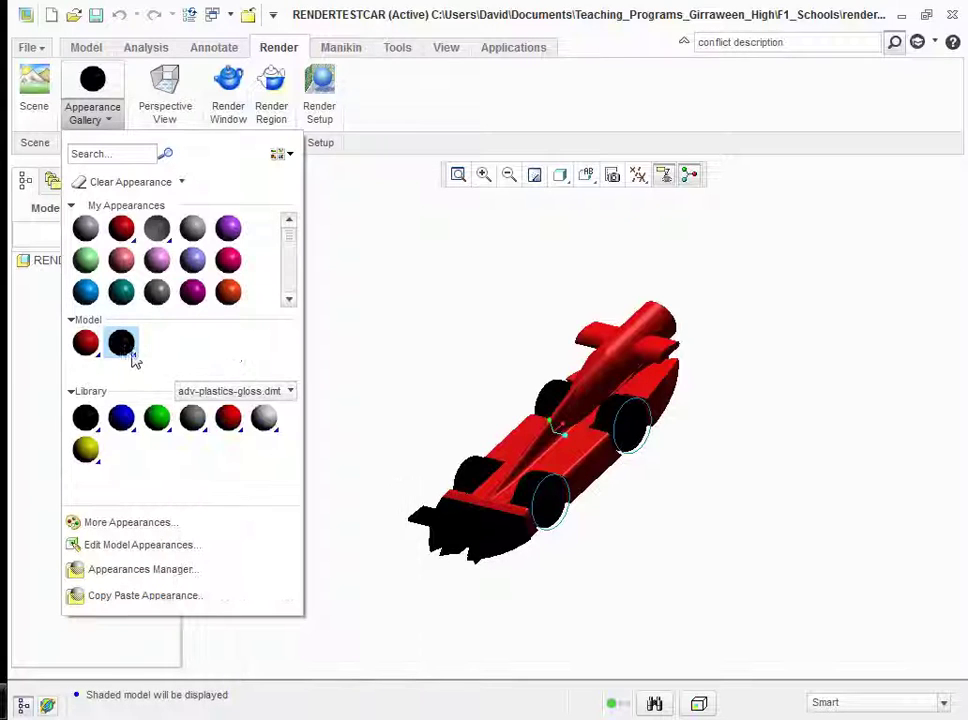
left_click(133, 358)
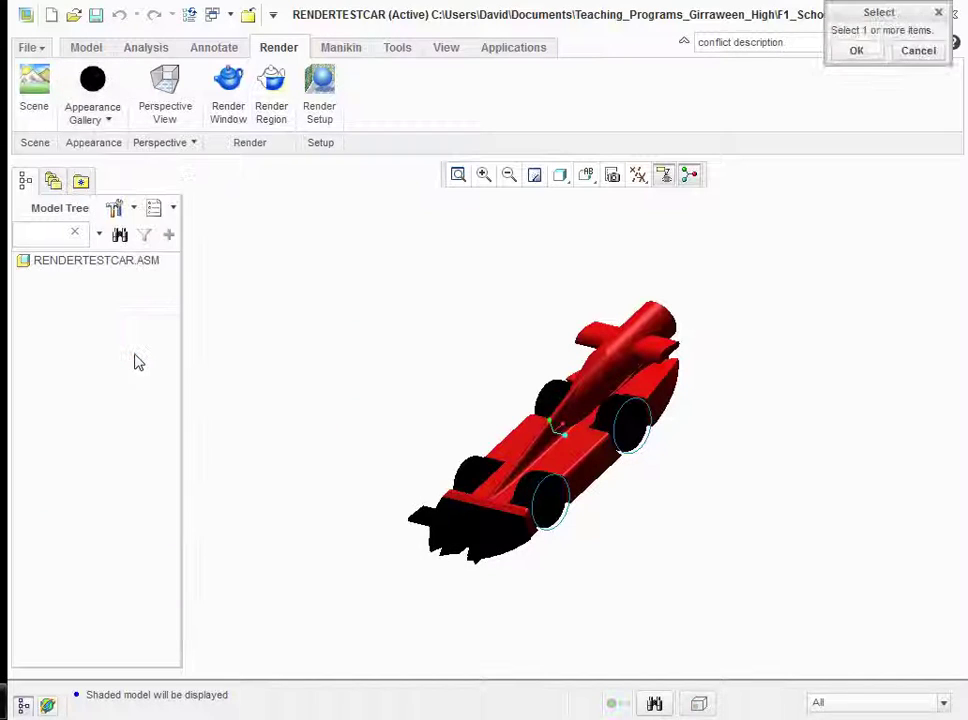
left_click(108, 121)
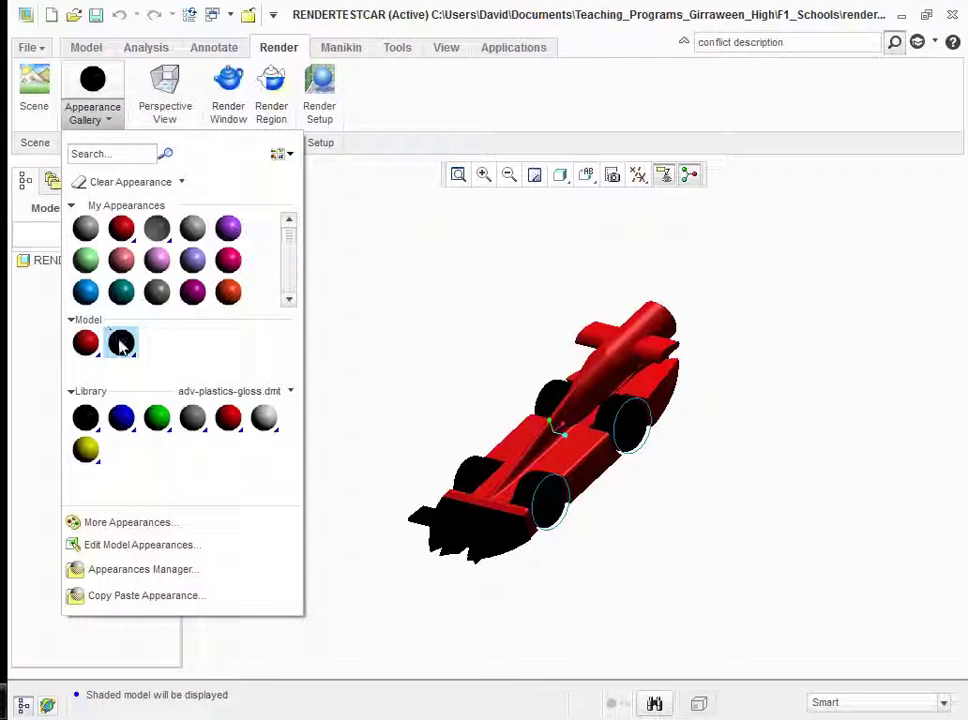
mouse_move(124, 348)
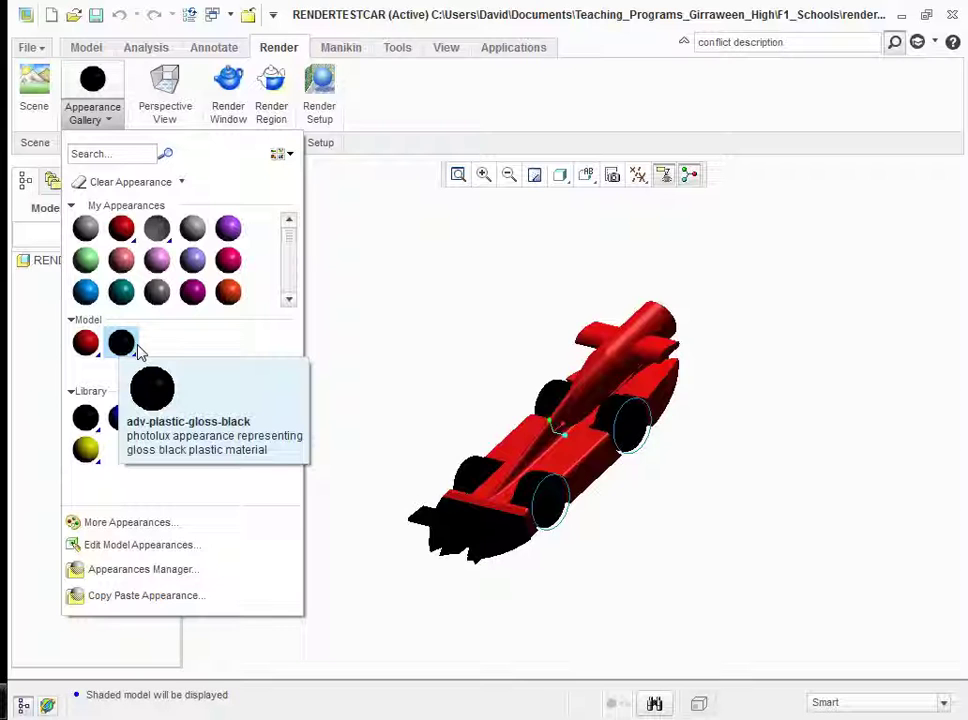
left_click(95, 526)
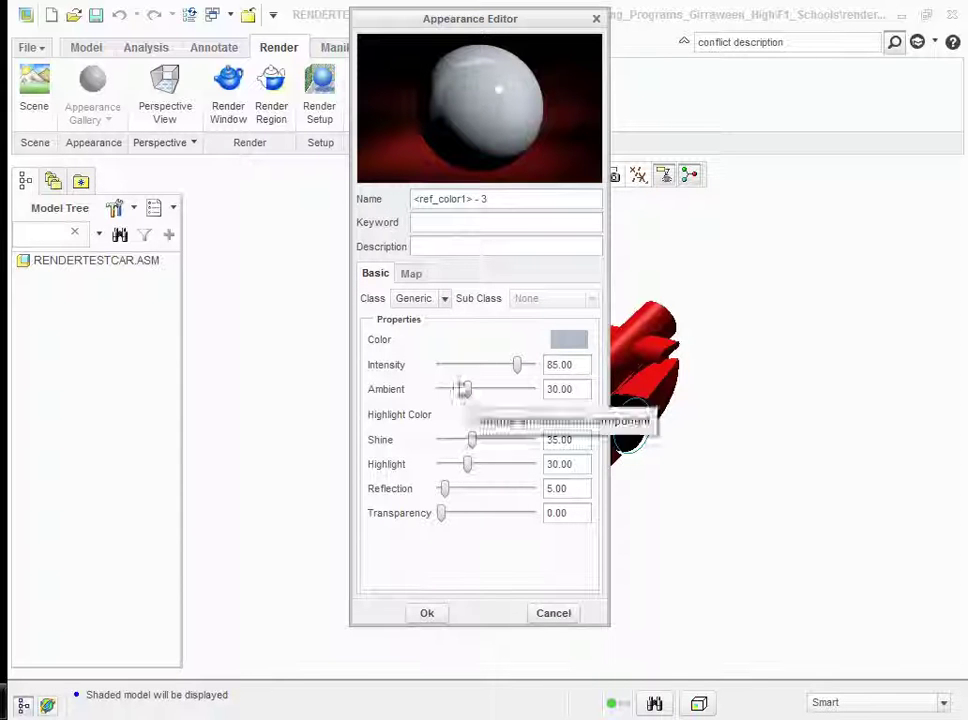
Set the new appearance's class to Plastic, keeping the Generic sub class
left_click(445, 300)
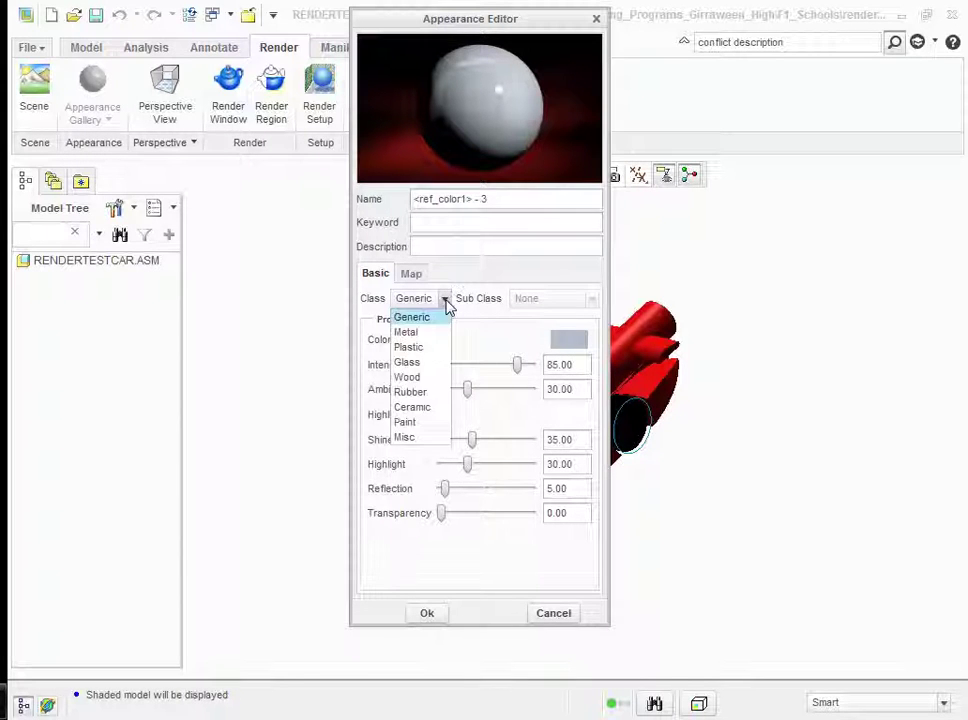
left_click(428, 350)
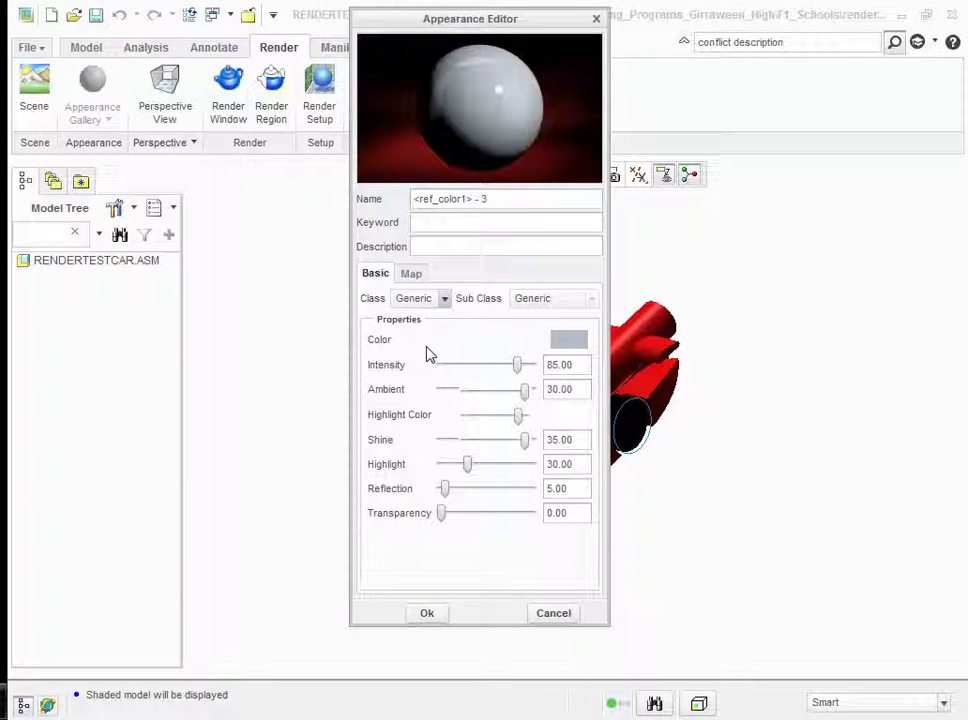
left_click(592, 300)
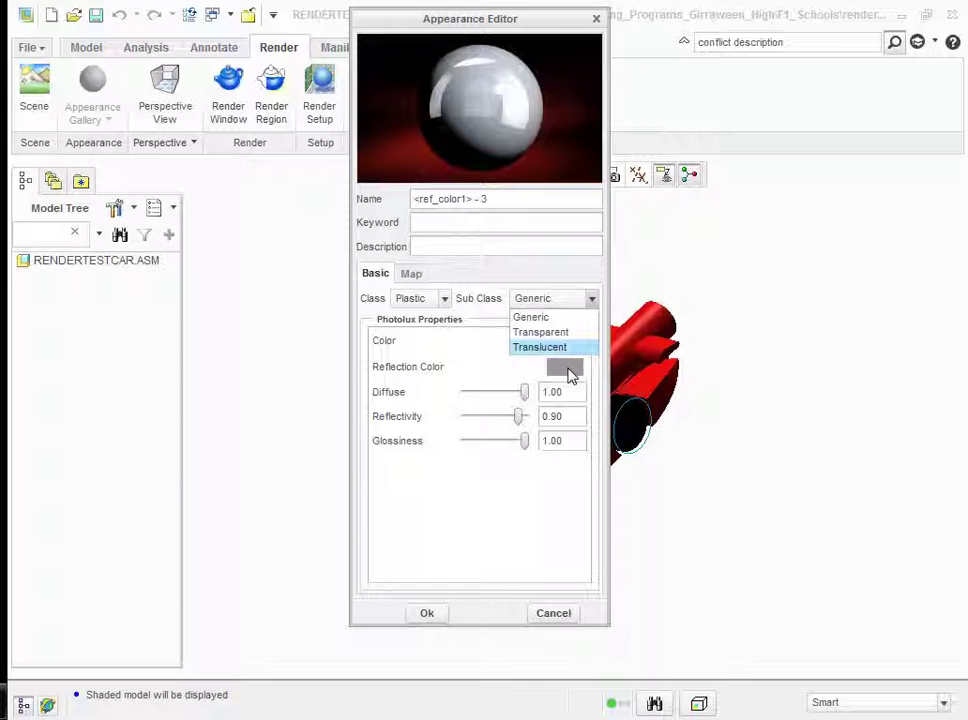
key("Escape")
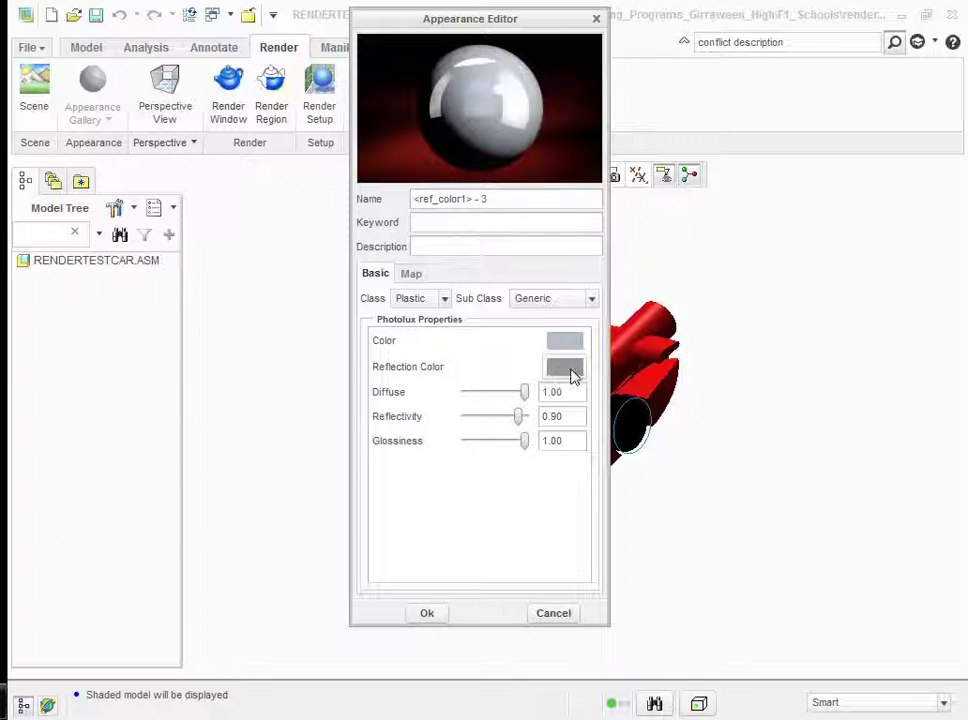
Tune the appearance colour in the Color Editor to a pale tone, RGB 181.0, 240.8, 230.9
left_click(560, 369)
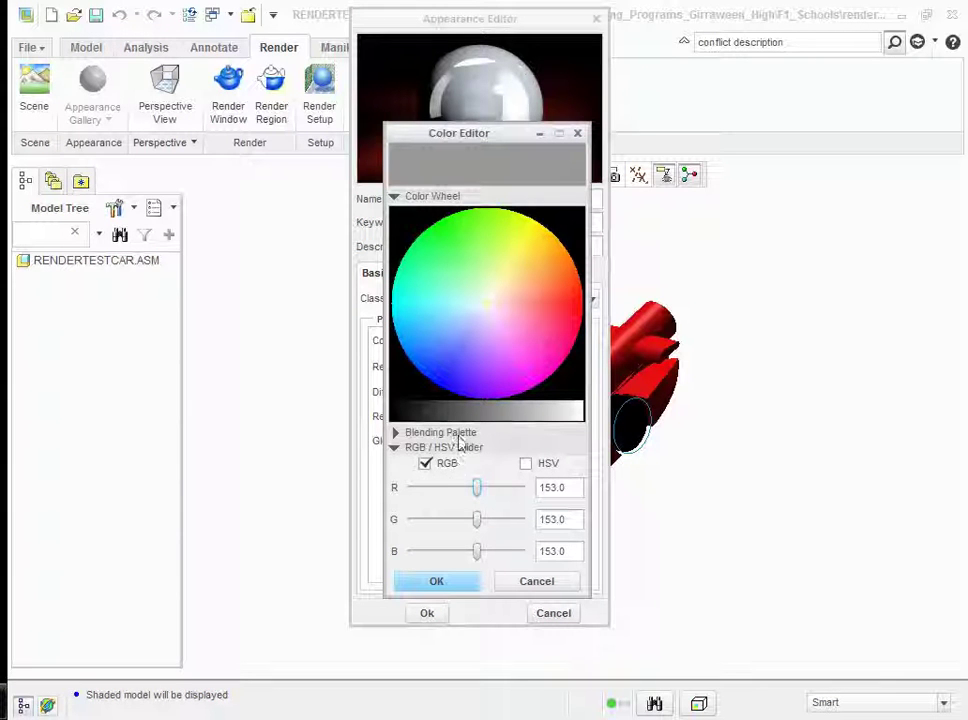
left_click(512, 275)
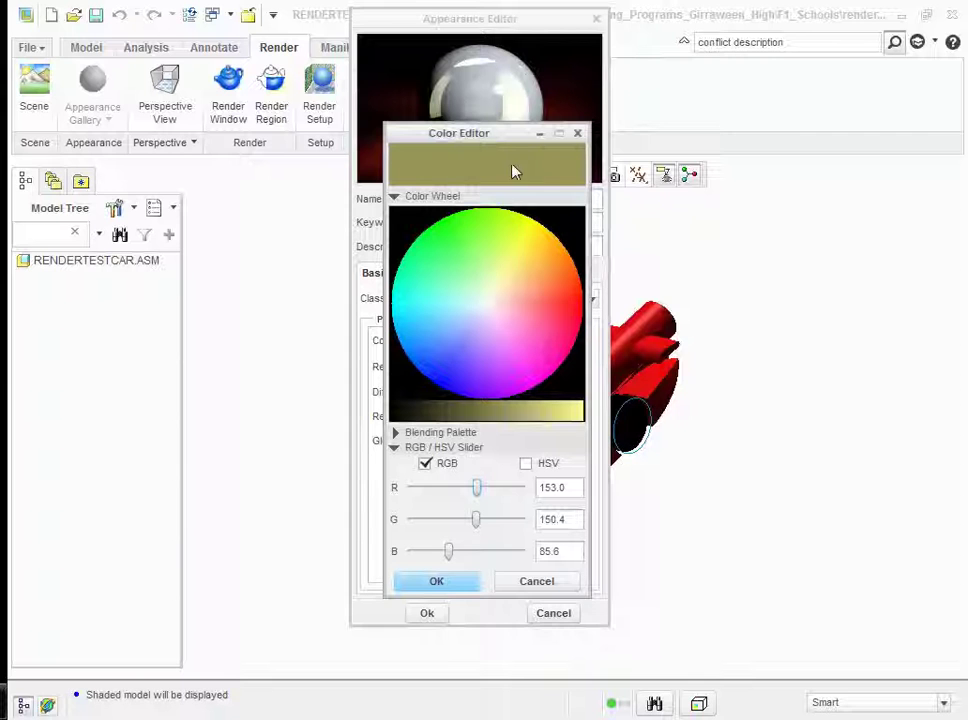
left_click(538, 266)
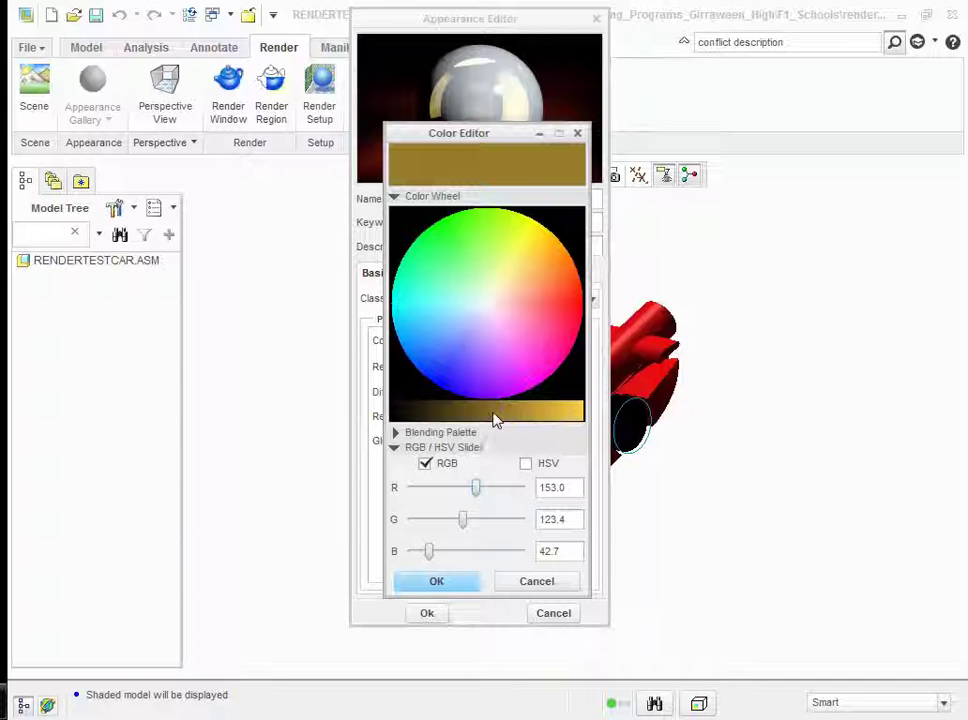
left_click_drag(486, 421, 447, 423)
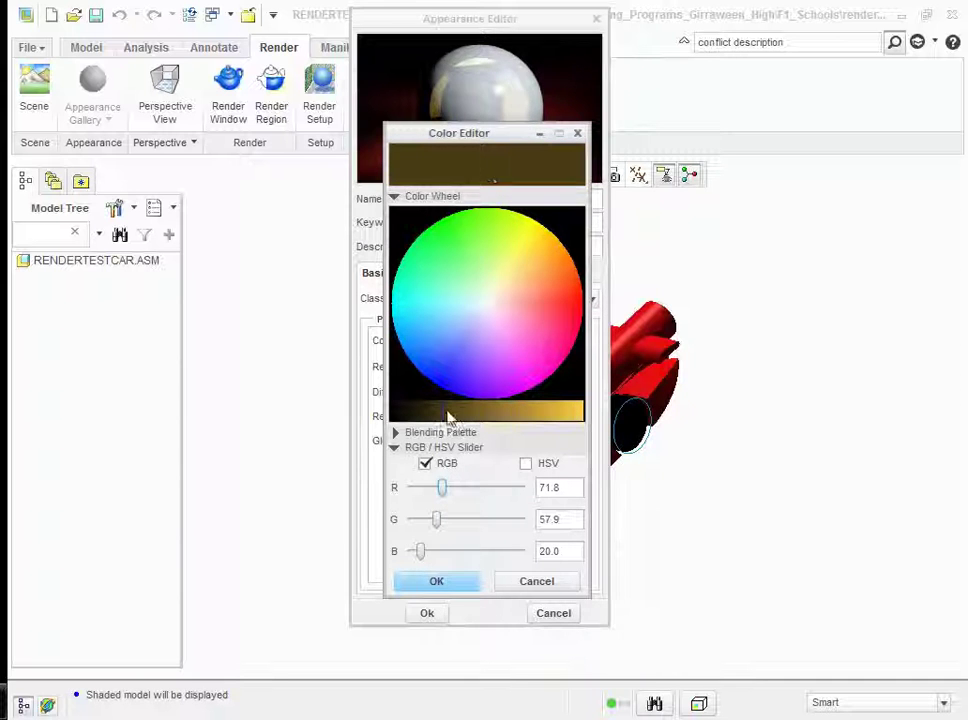
left_click(536, 412)
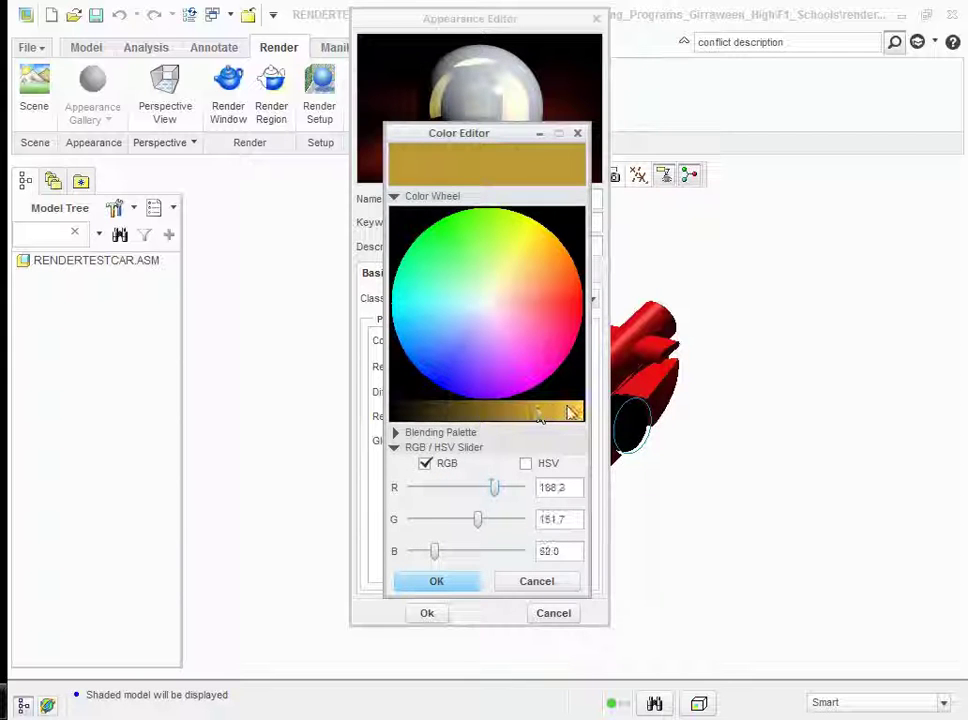
left_click(568, 411)
left_click_drag(568, 412, 576, 411)
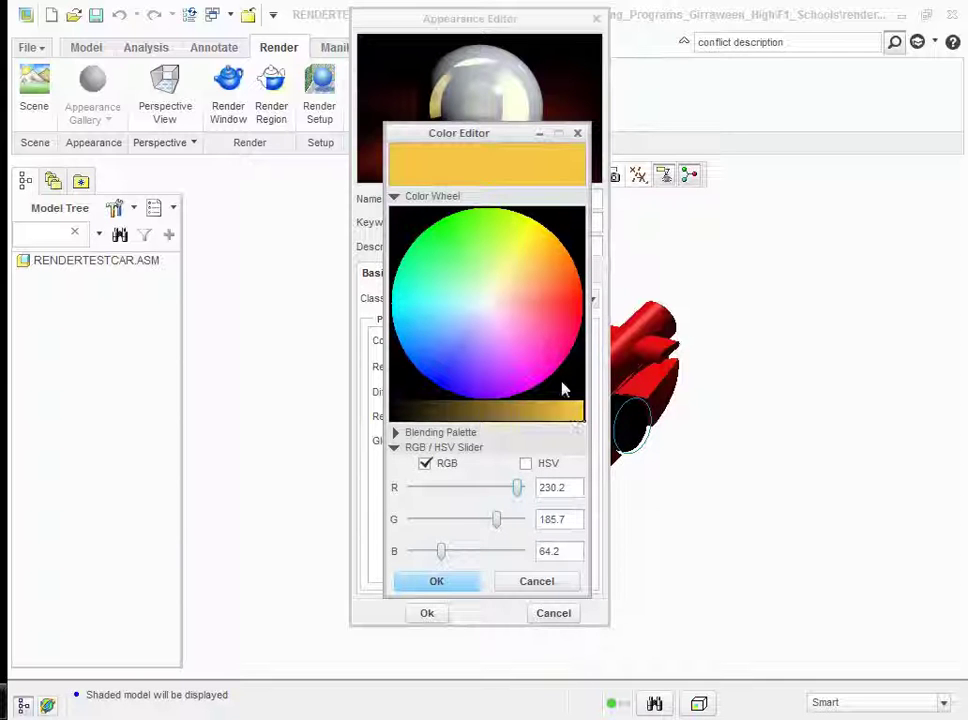
left_click(493, 307)
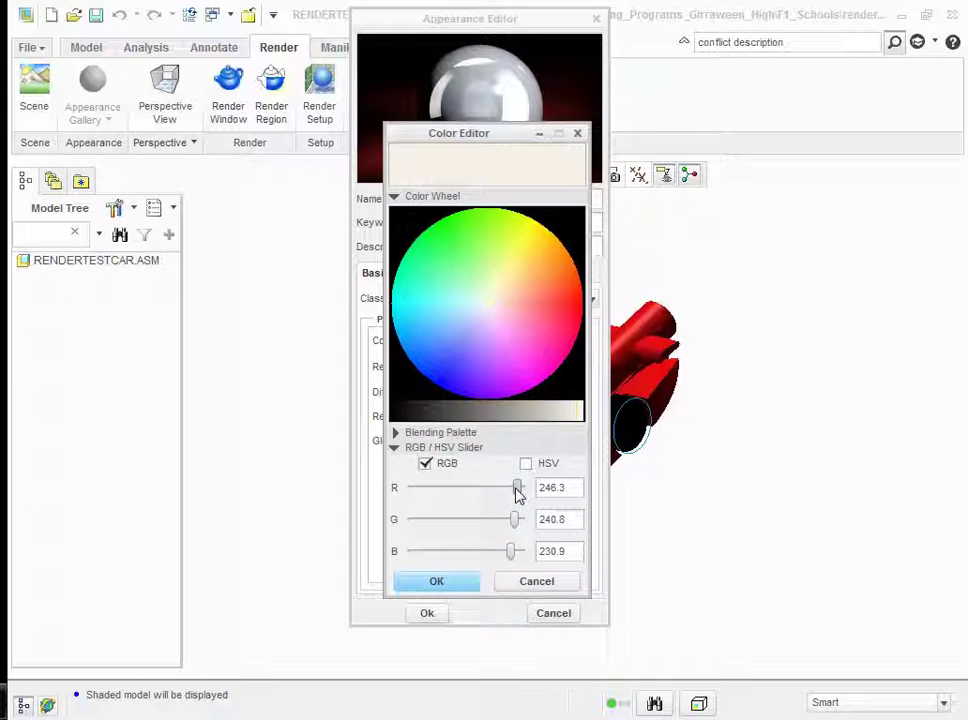
left_click(491, 489)
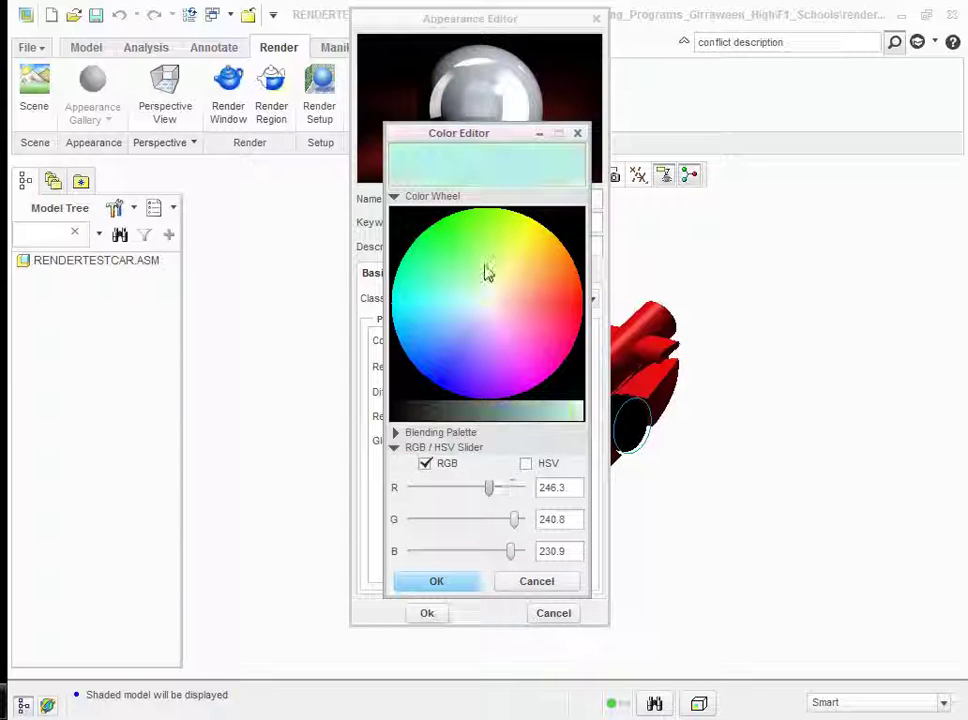
left_click(486, 484)
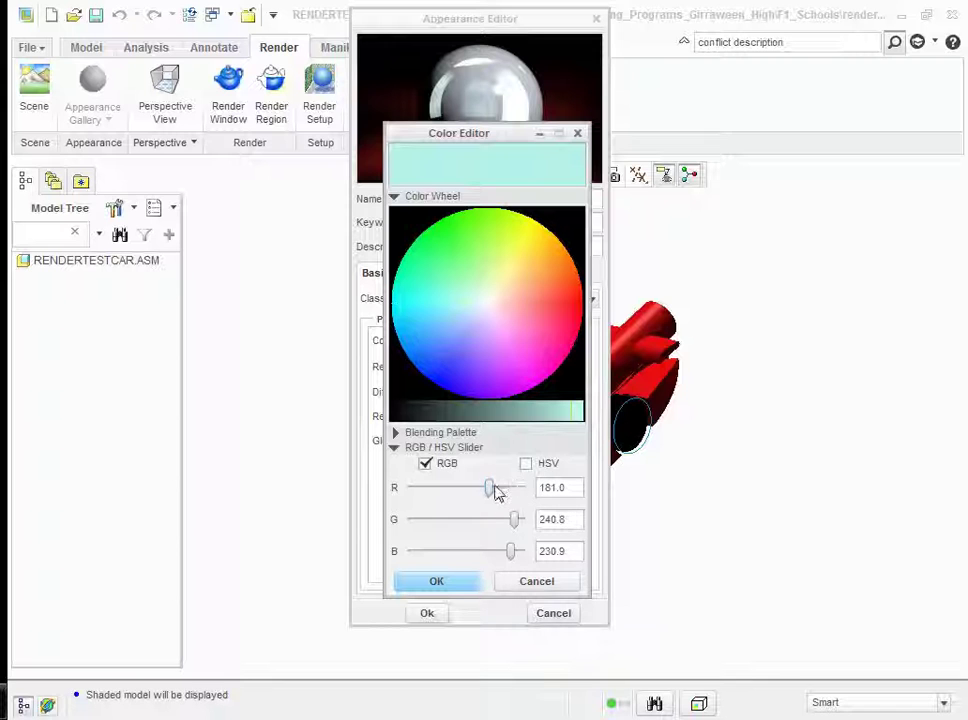
left_click(488, 312)
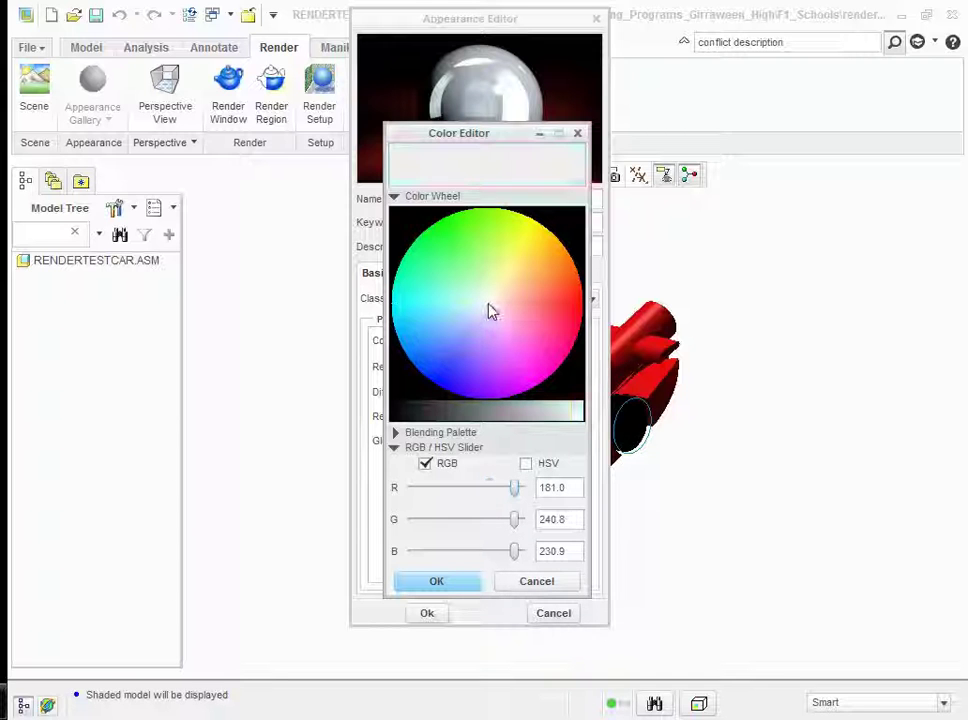
Accept the pale grey colour, save the appearance, and cancel the Select prompt
left_click(439, 584)
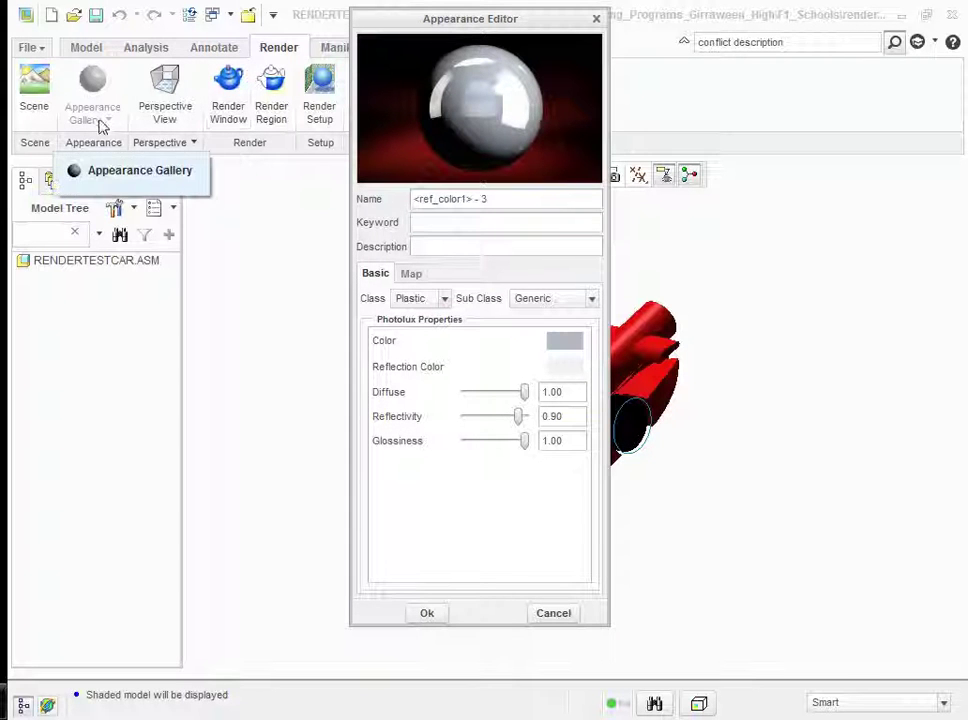
left_click(428, 614)
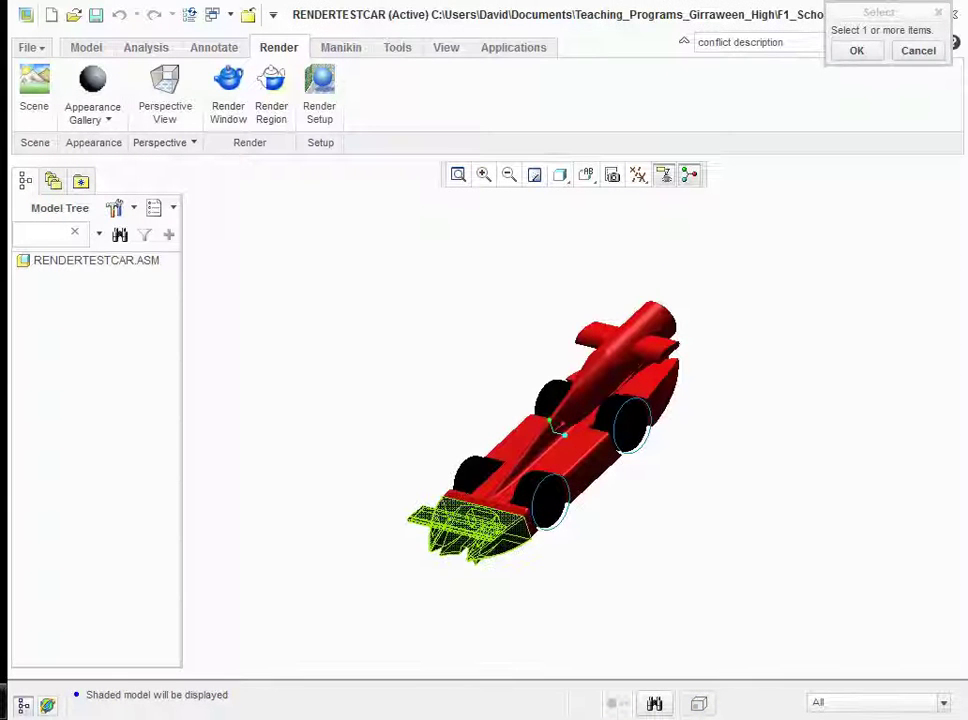
left_click(920, 51)
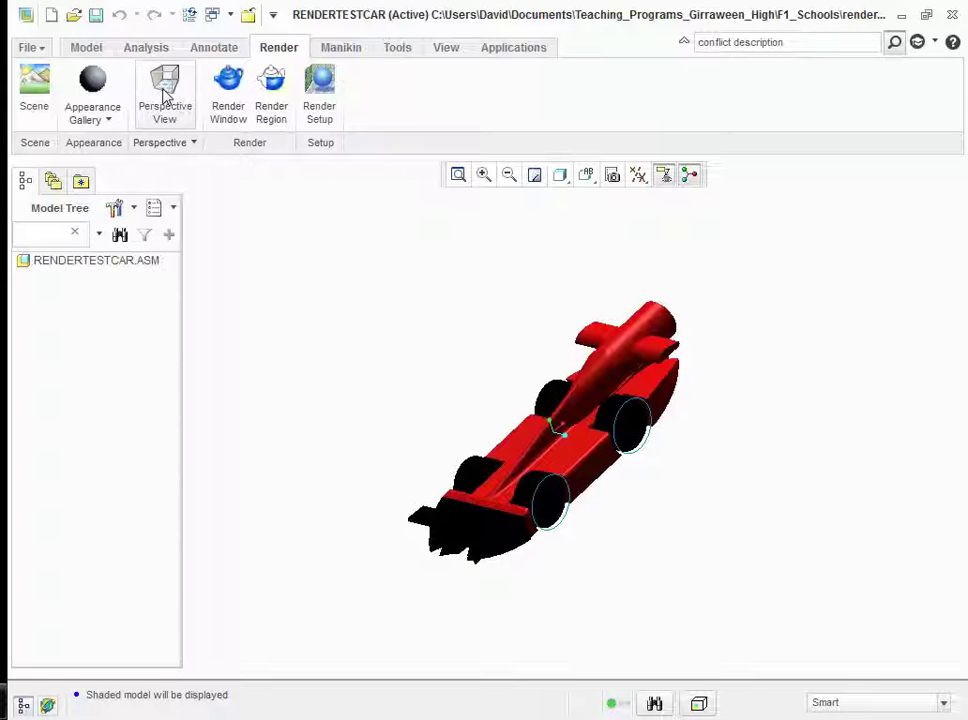
Enable perspective view with eye distance 90 and a 227 mm custom focal length
left_click(196, 144)
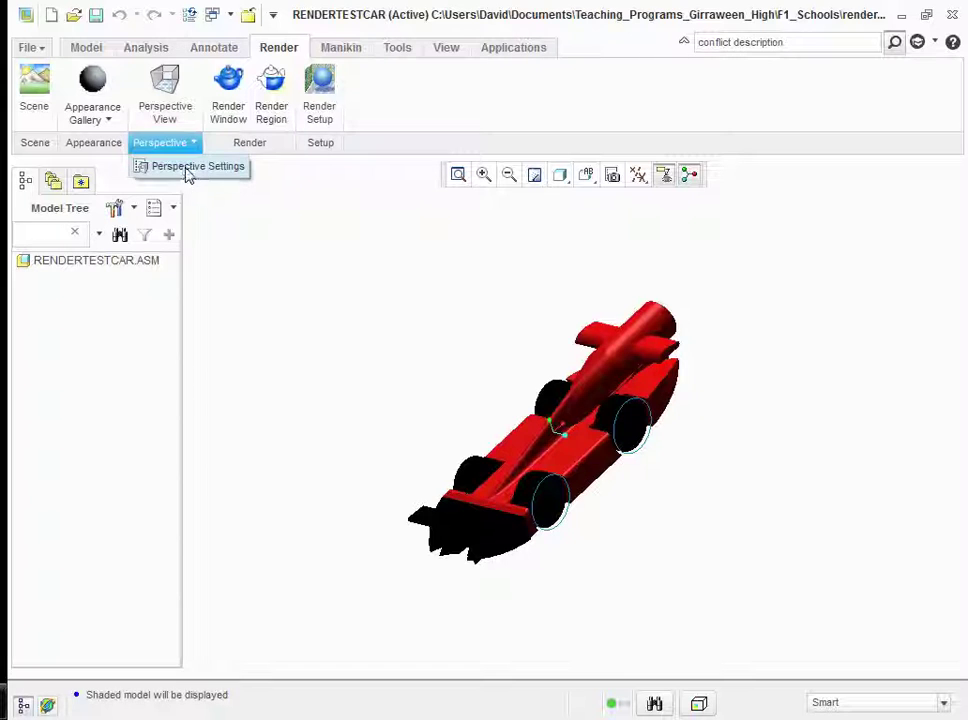
left_click(186, 167)
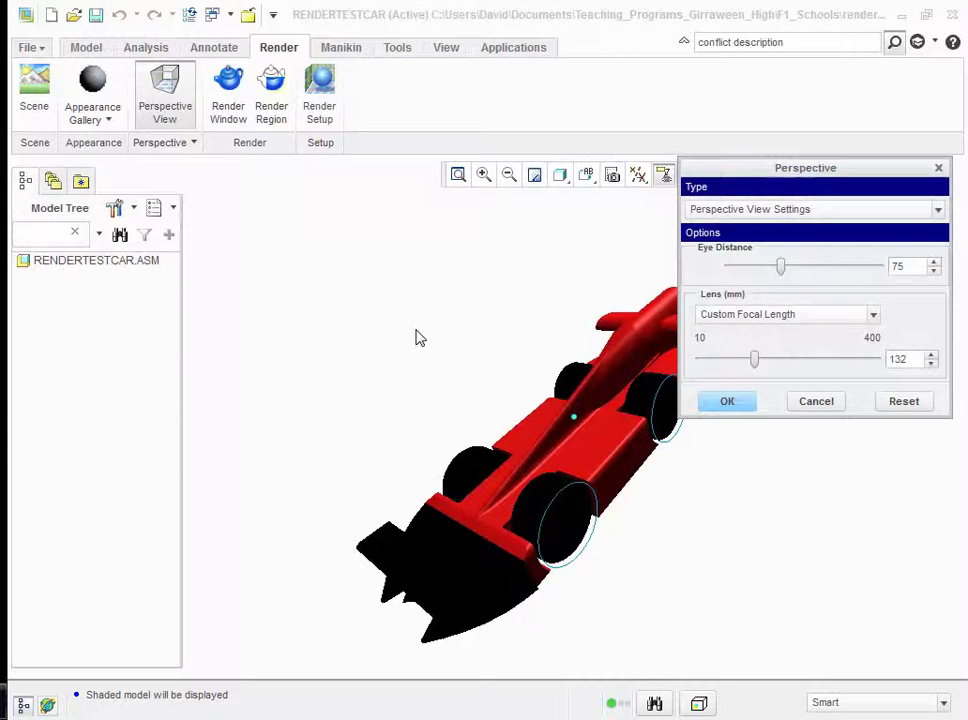
left_click(652, 337)
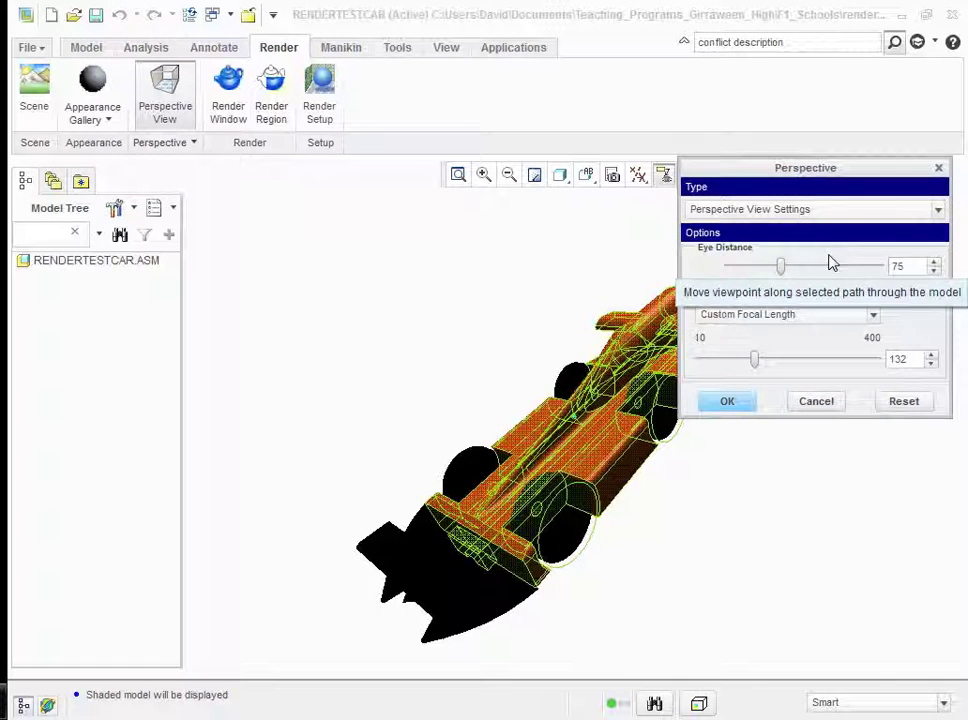
mouse_move(782, 272)
left_mouse_down()
mouse_move(806, 275)
mouse_move(778, 277)
mouse_move(791, 275)
mouse_move(786, 281)
left_mouse_up()
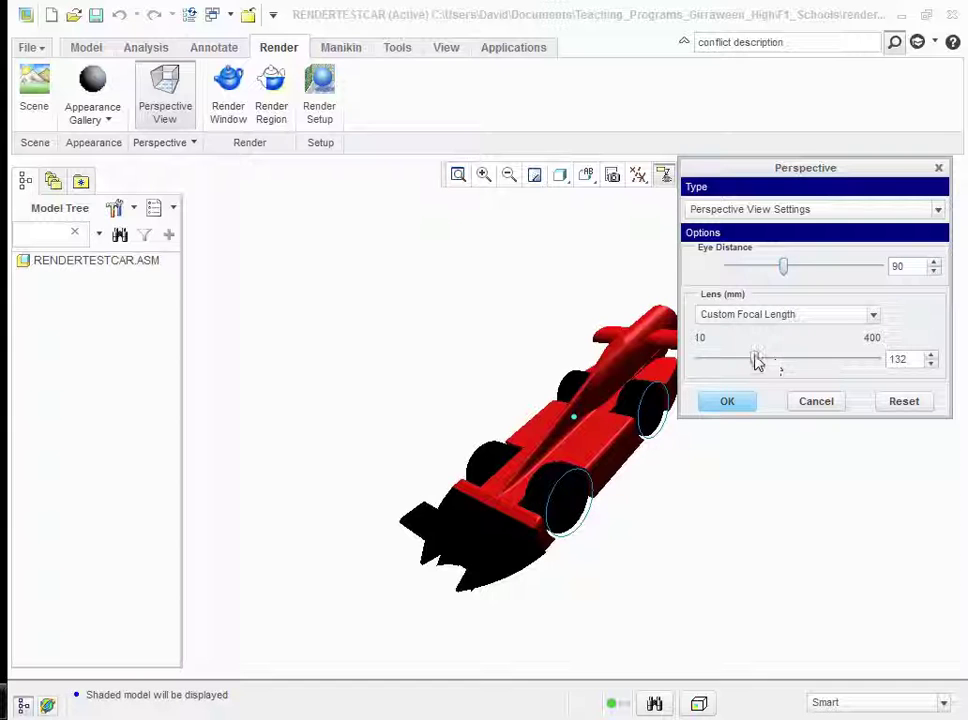
left_click_drag(757, 362, 800, 360)
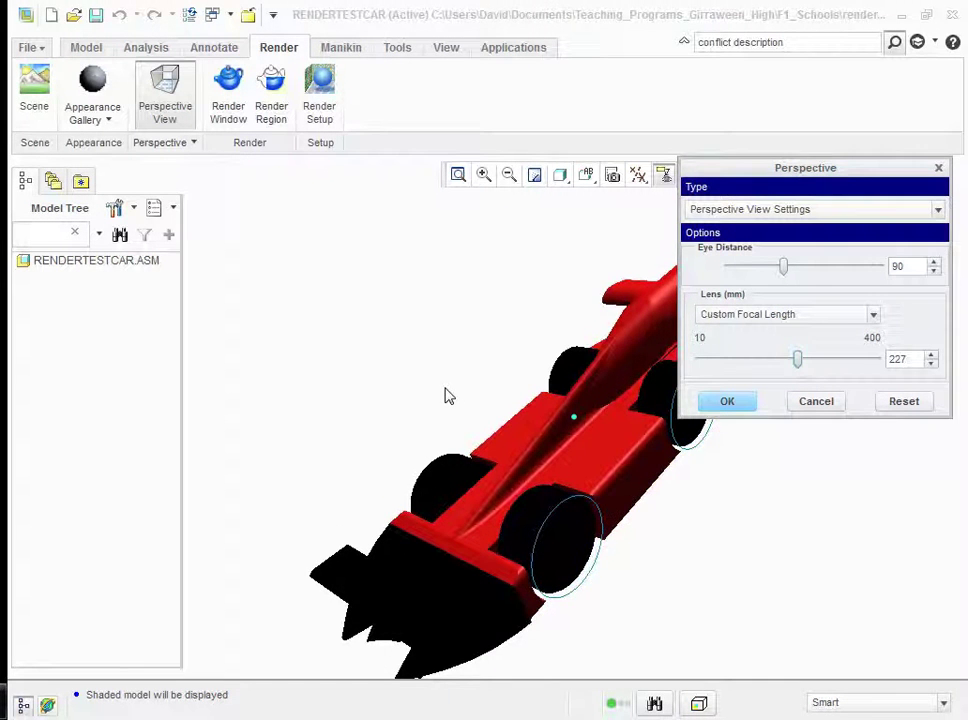
middle_click_drag(449, 396, 530, 410)
left_click_drag(869, 178, 297, 172)
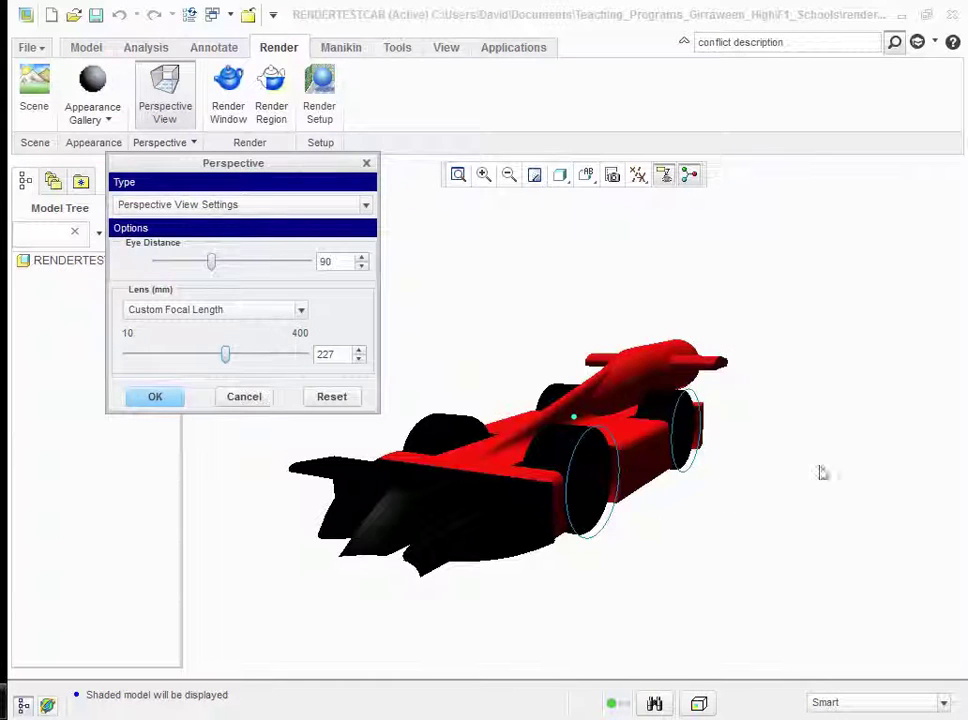
middle_click_drag(731, 490, 580, 418)
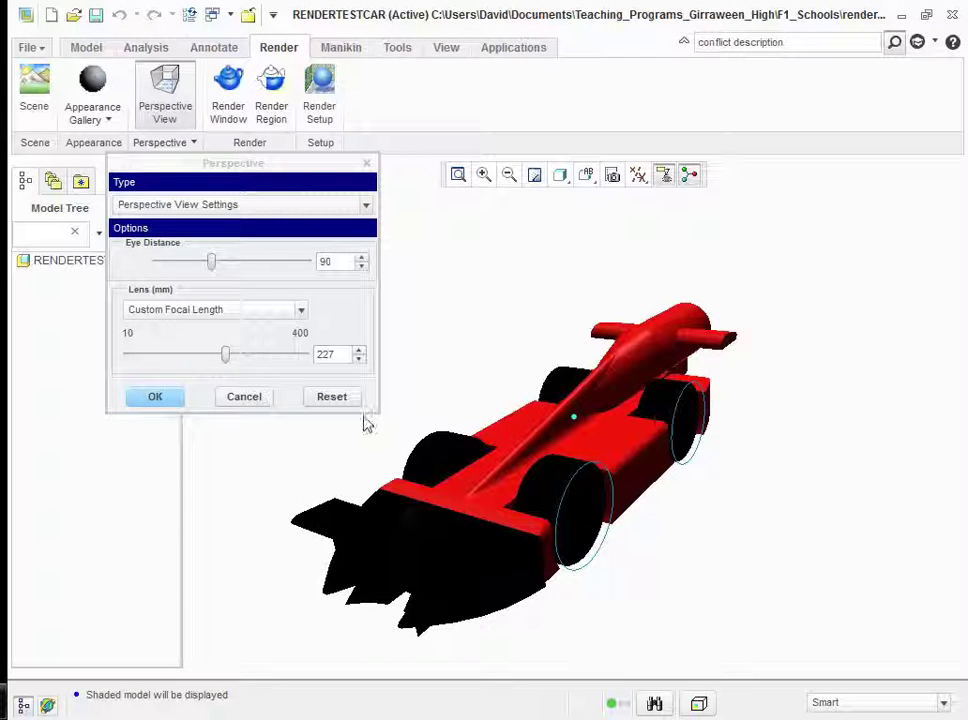
Accept the perspective settings, open the Scenes dialog and move it aside from the car
left_click(163, 400)
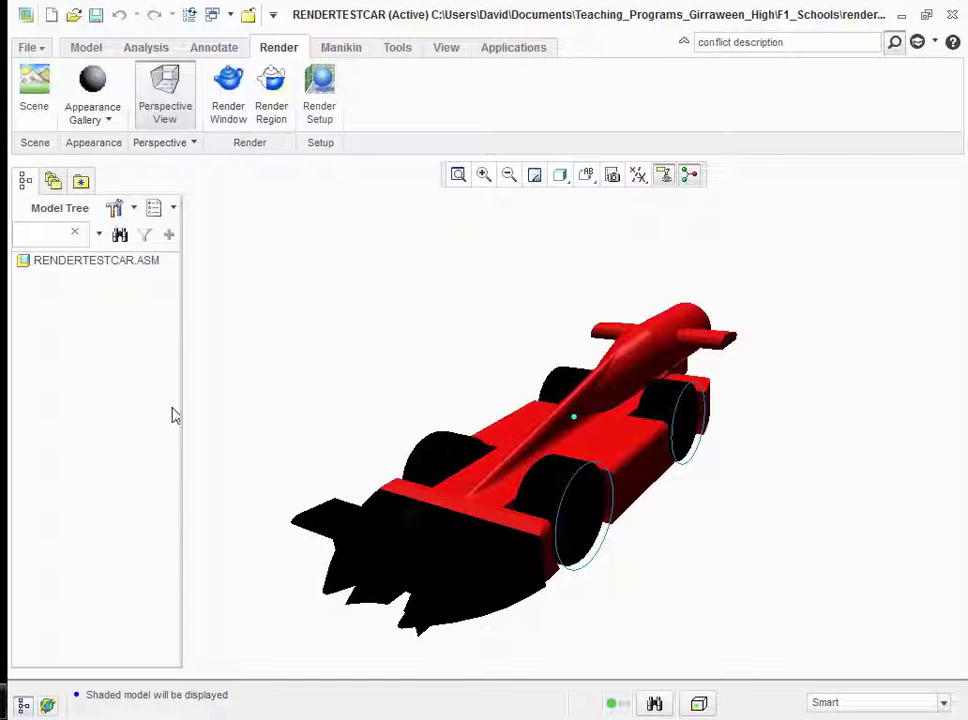
left_click(35, 104)
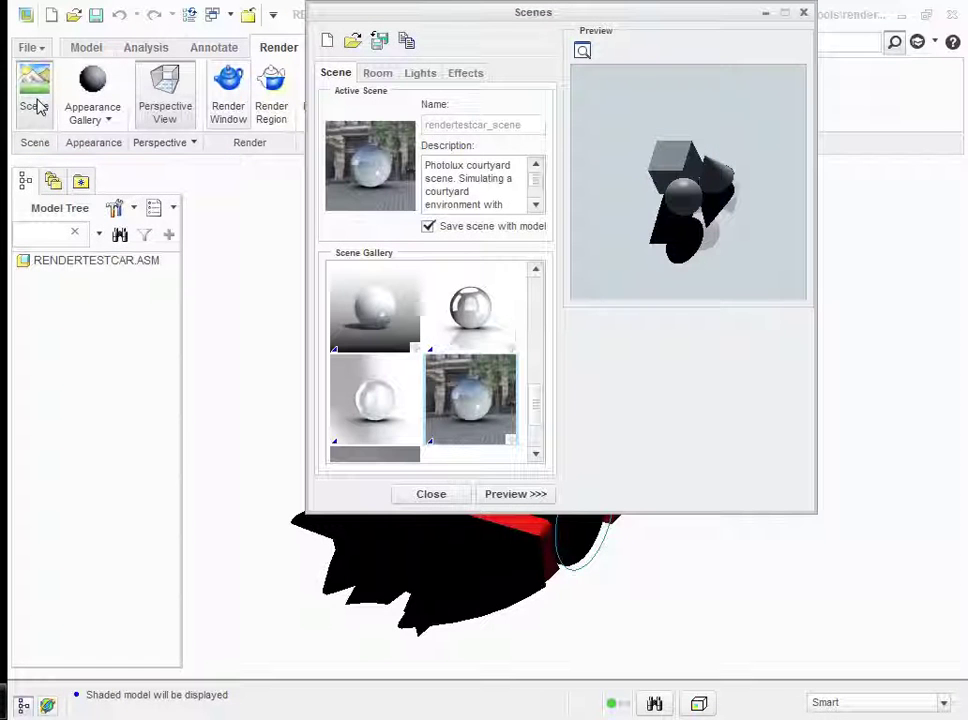
left_click_drag(598, 22, 309, 16)
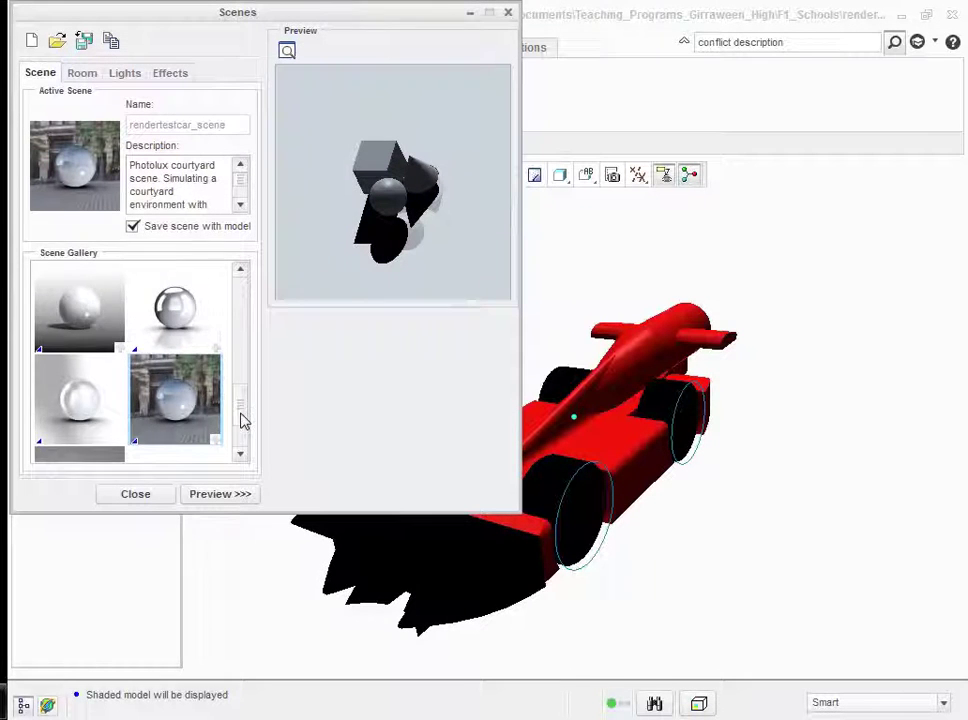
mouse_move(242, 421)
left_mouse_down()
mouse_move(243, 316)
mouse_move(240, 430)
left_mouse_up()
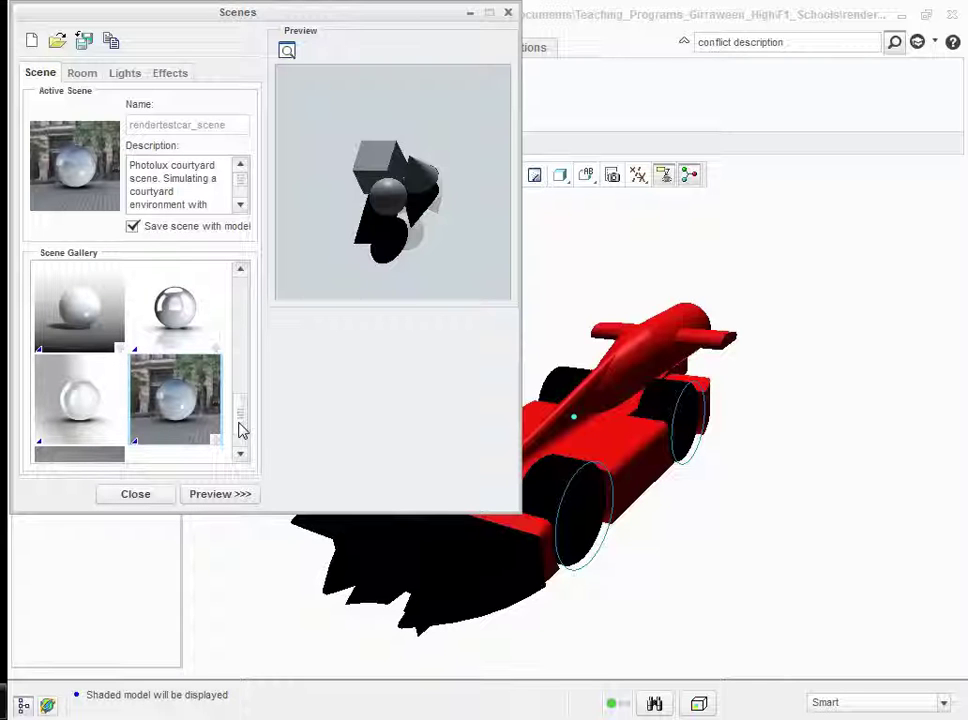
Browse the Scene Gallery and make photolux-skylight the active scene
scroll(240, 430, "down", 1)
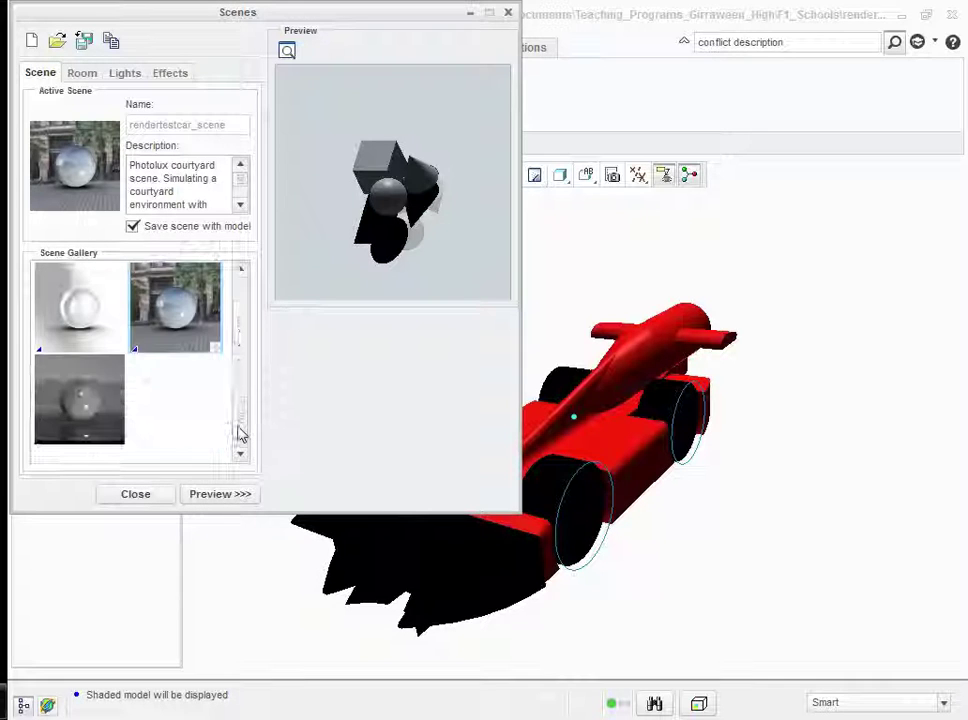
scroll(238, 430, "up", 1)
left_click_drag(238, 427, 248, 346)
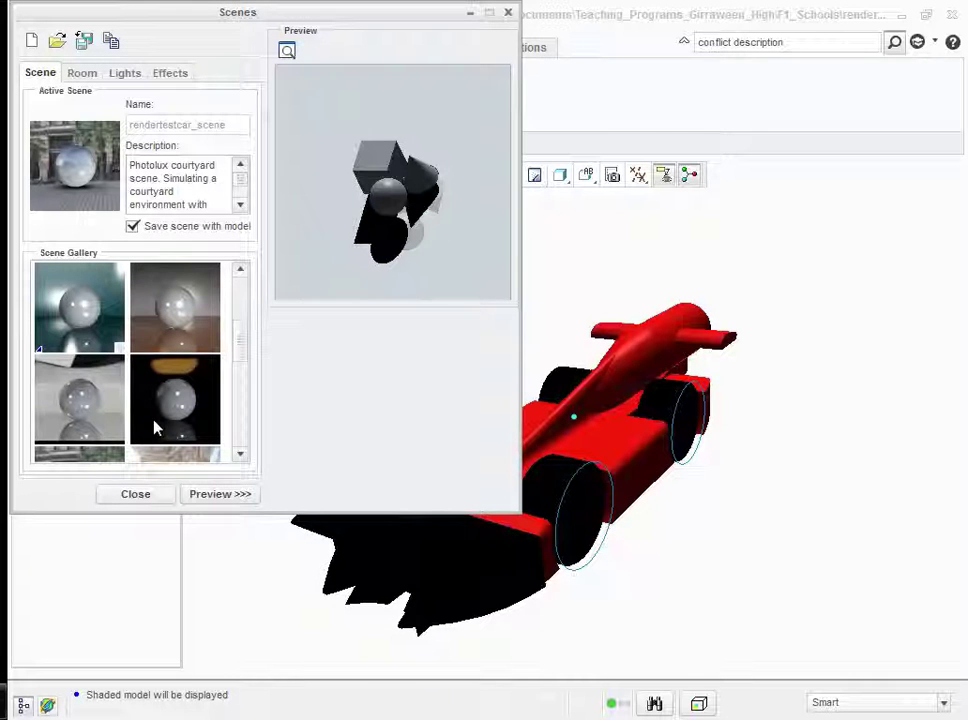
left_click(385, 566)
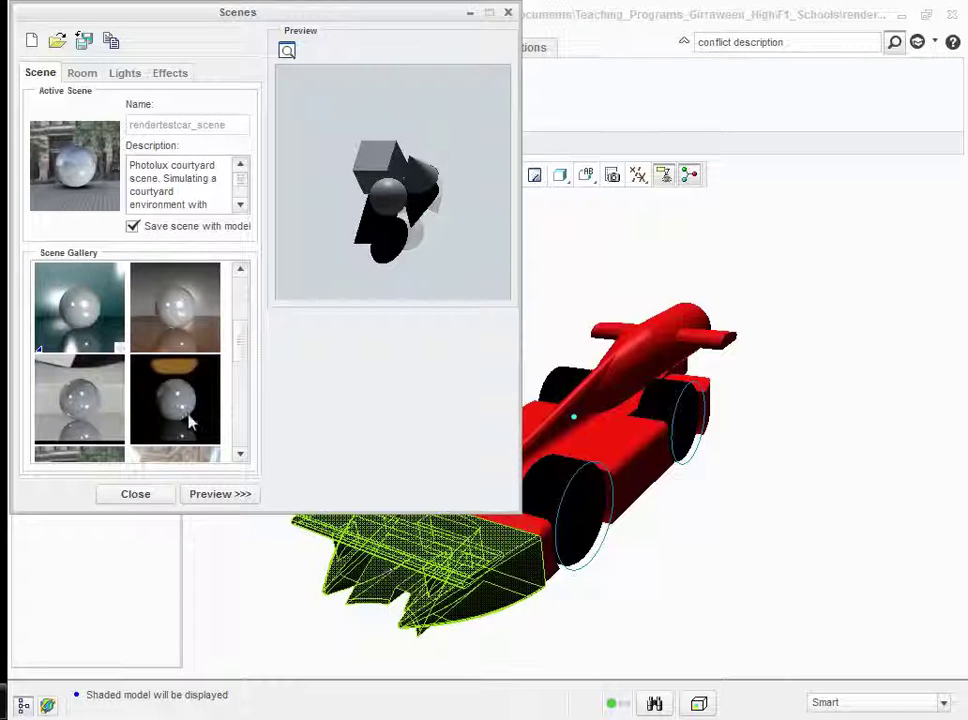
left_click_drag(245, 360, 243, 372)
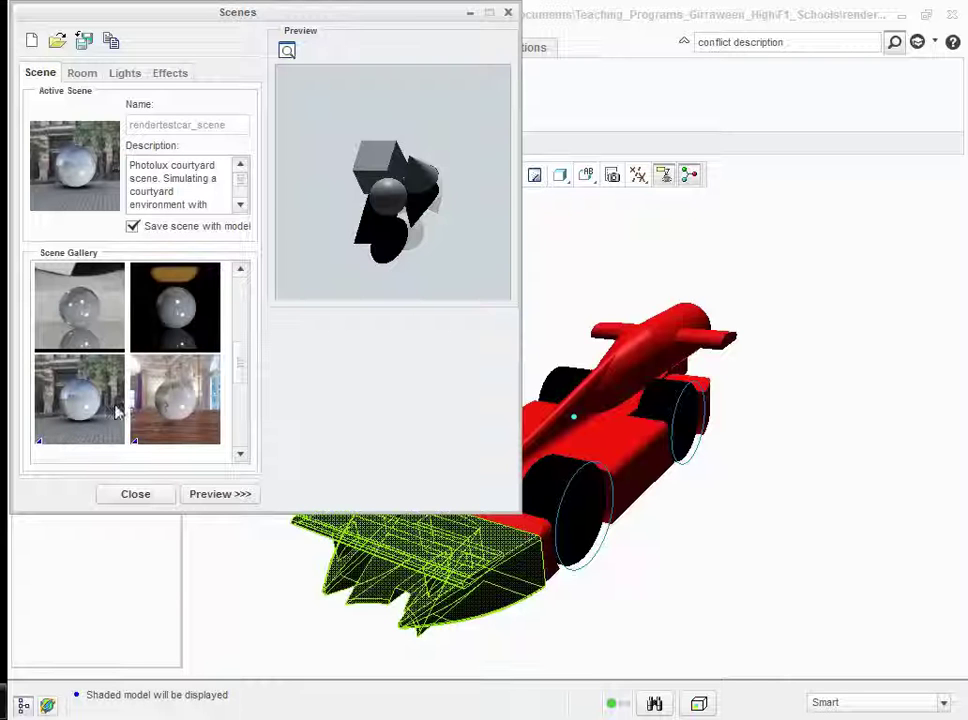
mouse_move(97, 417)
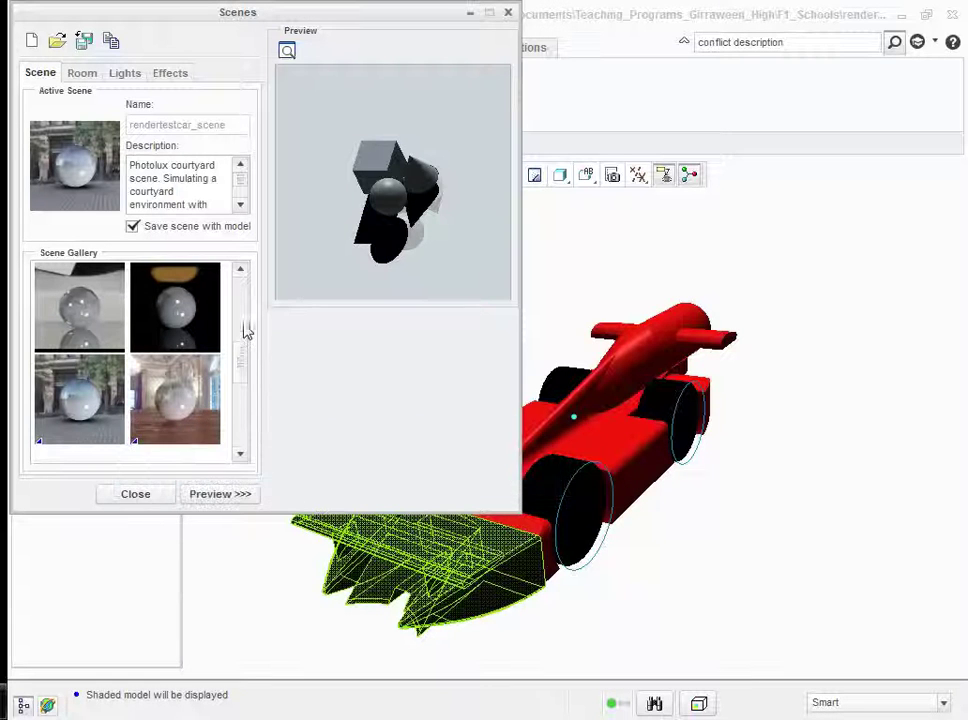
left_click_drag(242, 369, 244, 378)
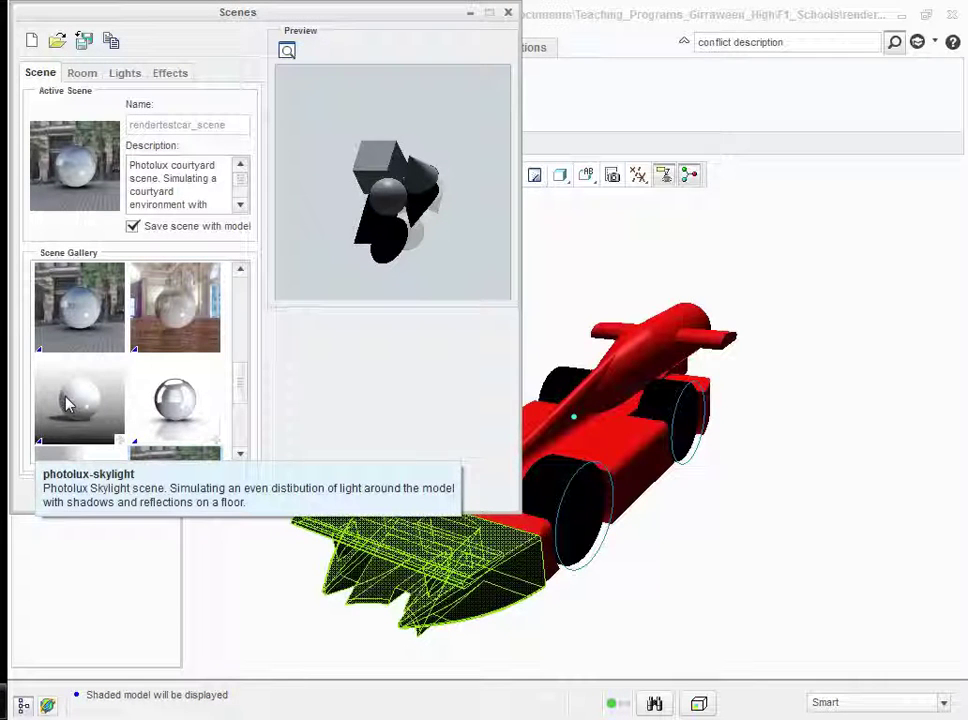
double_click(67, 403)
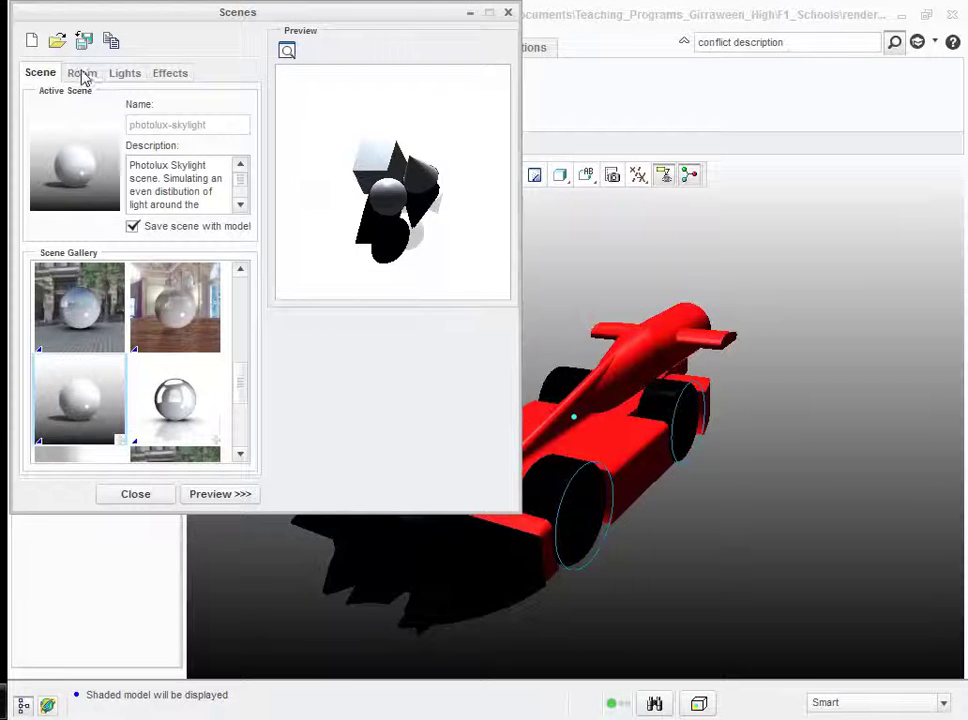
In the Room settings, set the floor to -0.170 just under the car and orbit to check it
left_click(83, 74)
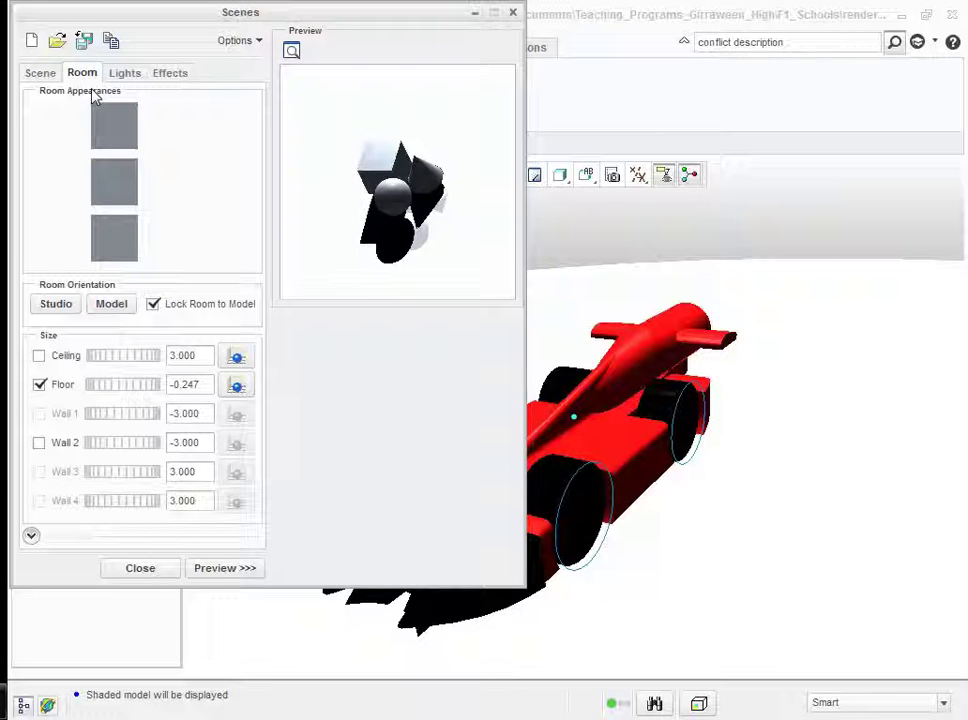
left_click(258, 42)
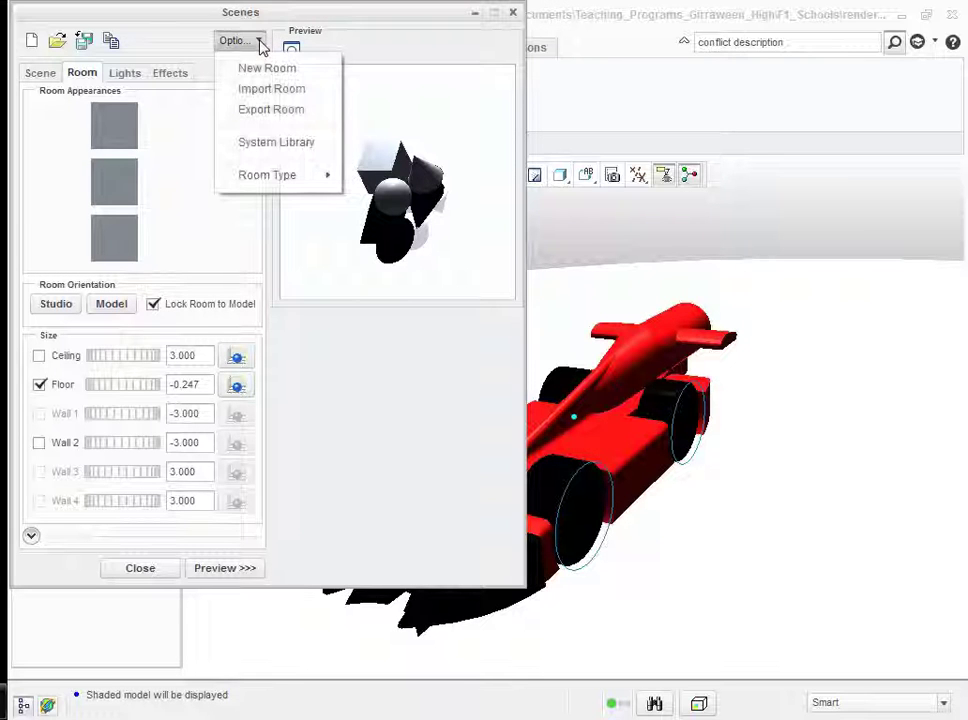
left_click(395, 90)
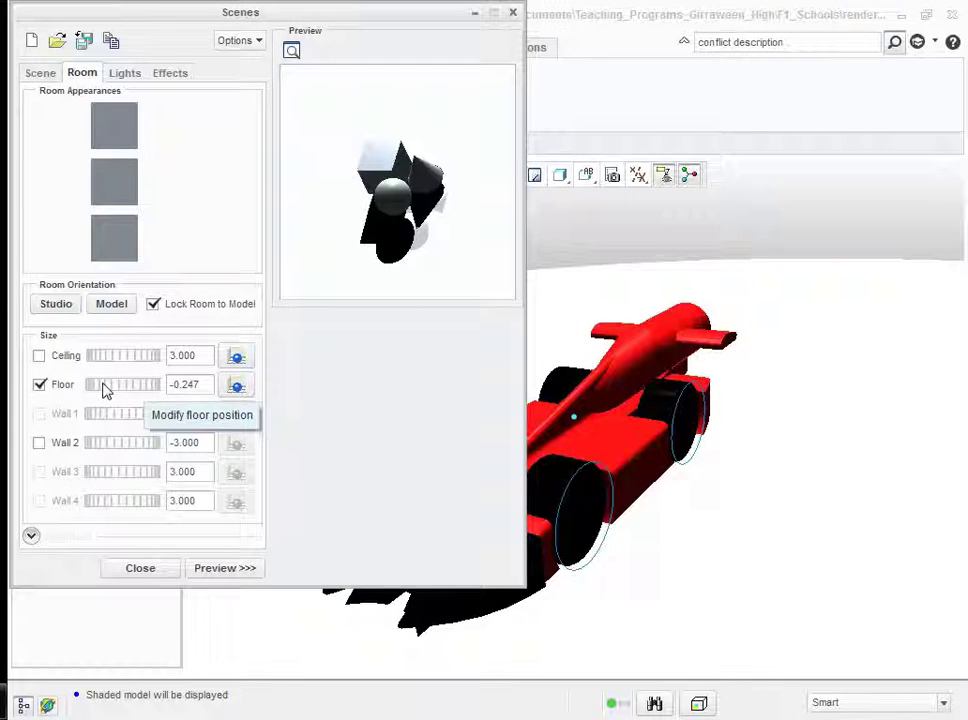
left_click_drag(104, 389, 130, 391)
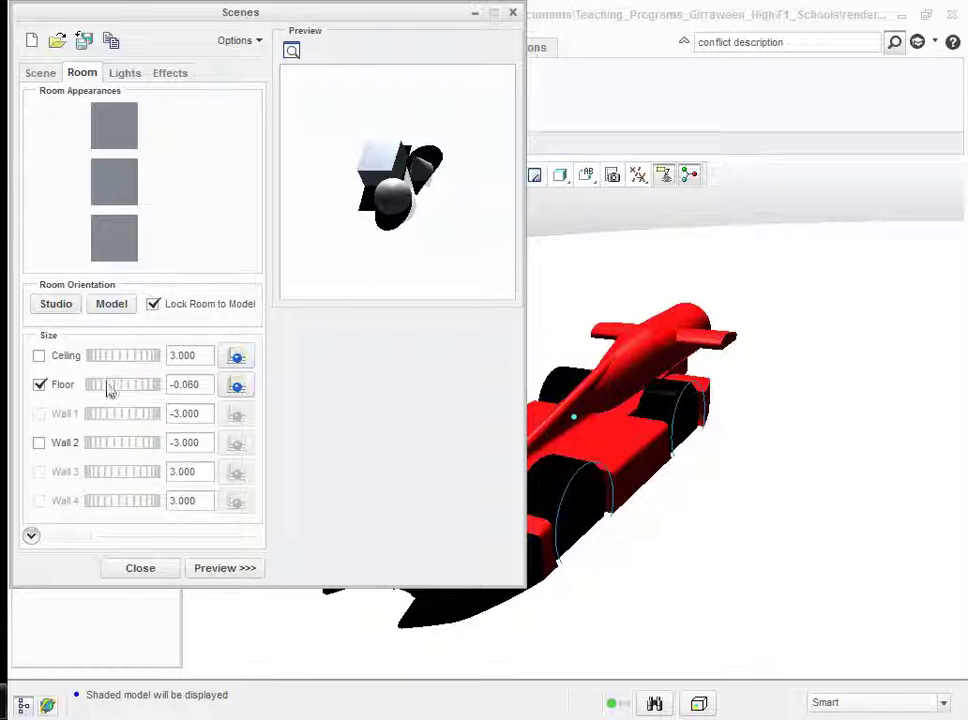
left_click_drag(108, 390, 85, 394)
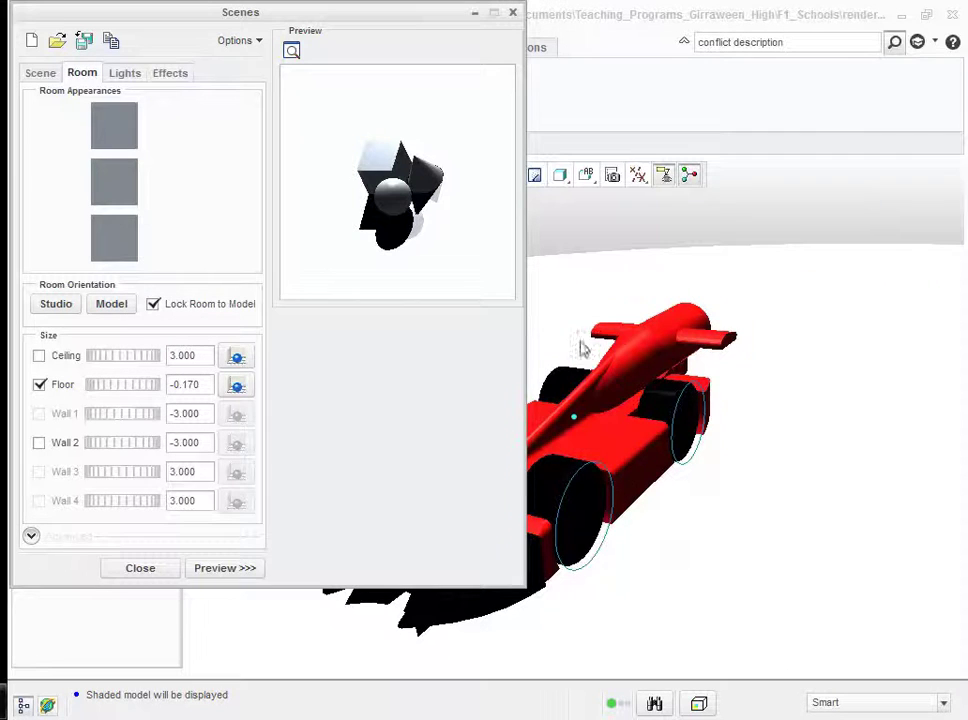
mouse_move(753, 350)
middle_mouse_down()
mouse_move(730, 380)
mouse_move(720, 430)
mouse_move(740, 380)
mouse_move(729, 404)
mouse_move(731, 366)
middle_mouse_up()
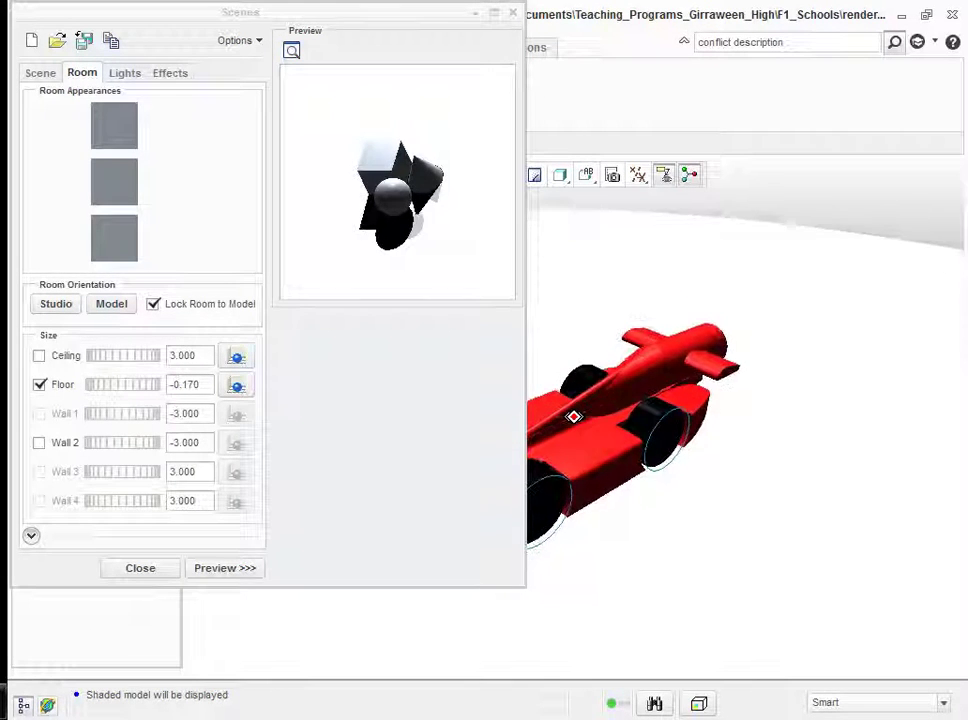
Toggle Lock Room to Model off and back on, then nudge the floor up to -0.160
left_click(152, 304)
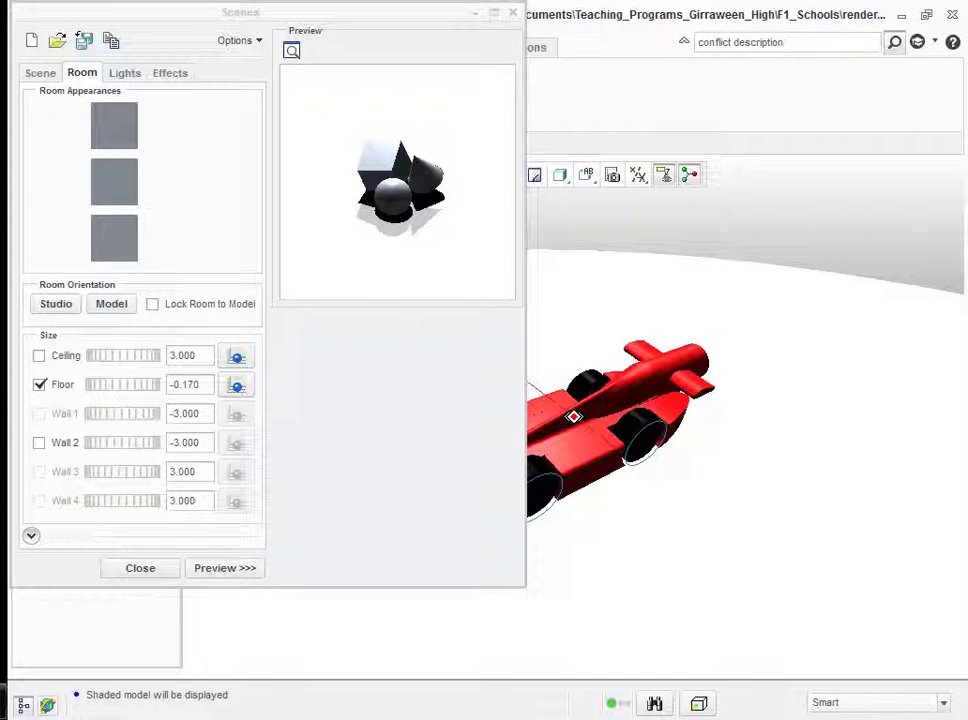
left_click(160, 308)
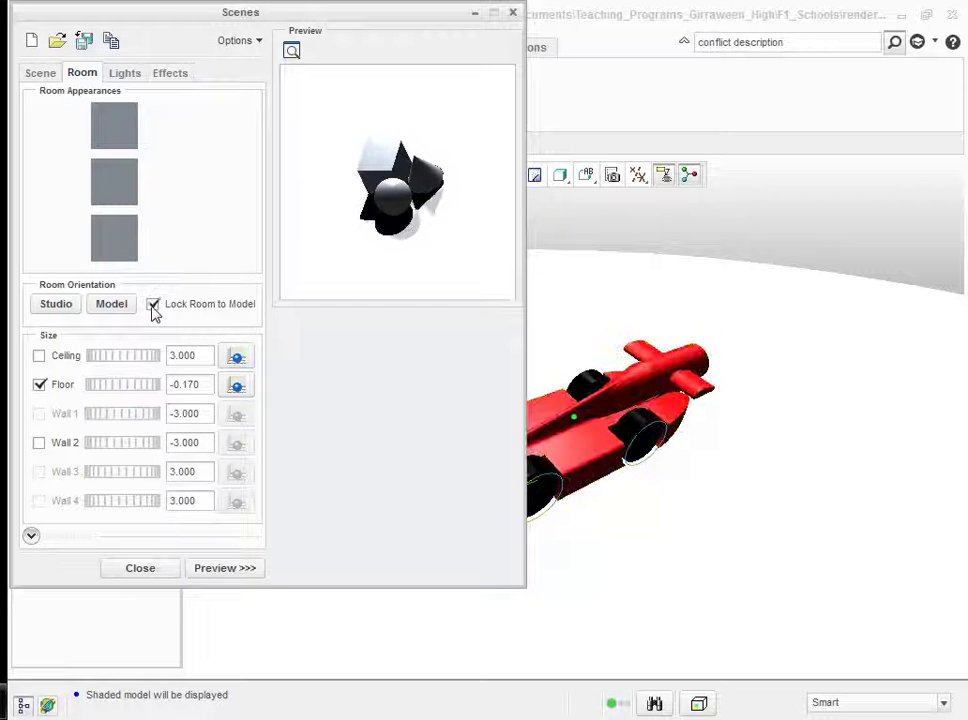
middle_click_drag(771, 418, 575, 414)
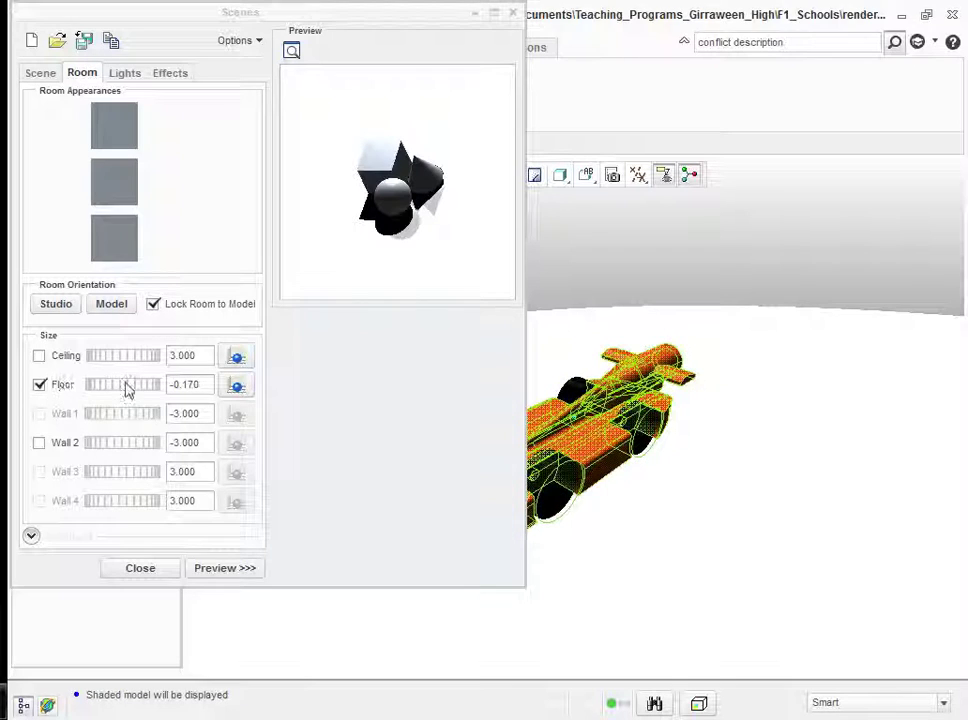
mouse_move(123, 389)
left_mouse_down()
mouse_move(146, 392)
mouse_move(123, 393)
left_mouse_up()
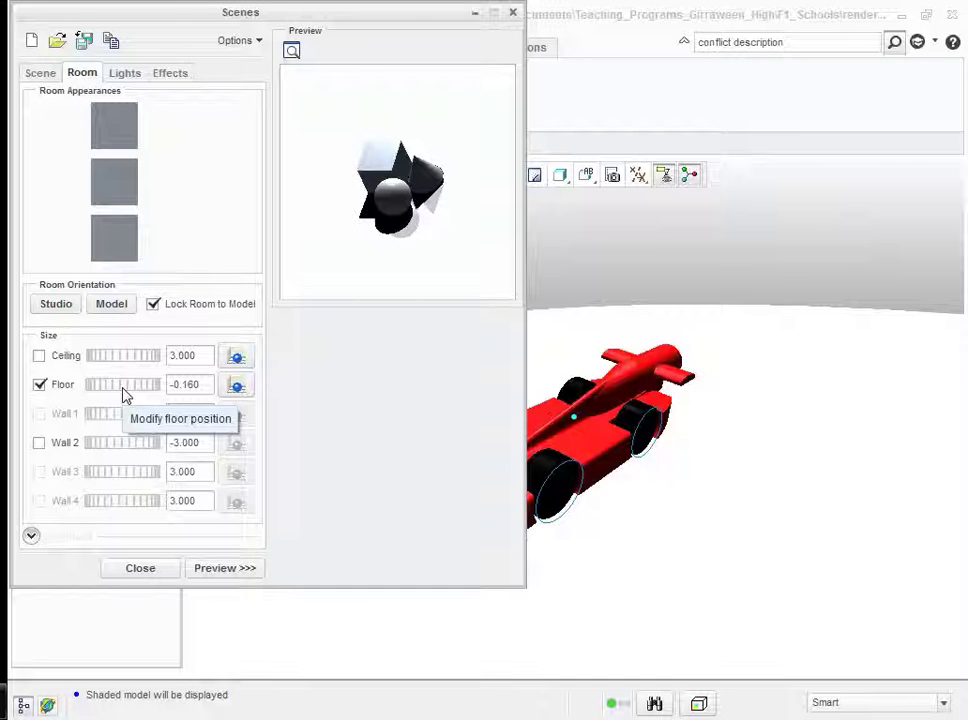
Enable Wall 2 in the room and move it to -2.480
left_click(40, 443)
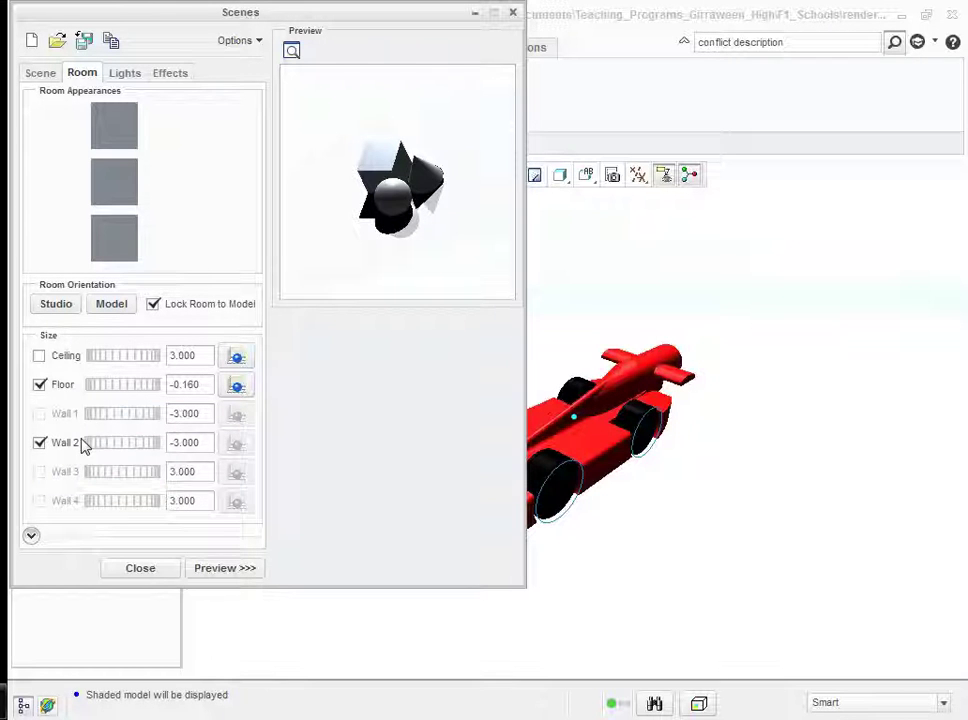
left_click_drag(93, 450, 112, 455)
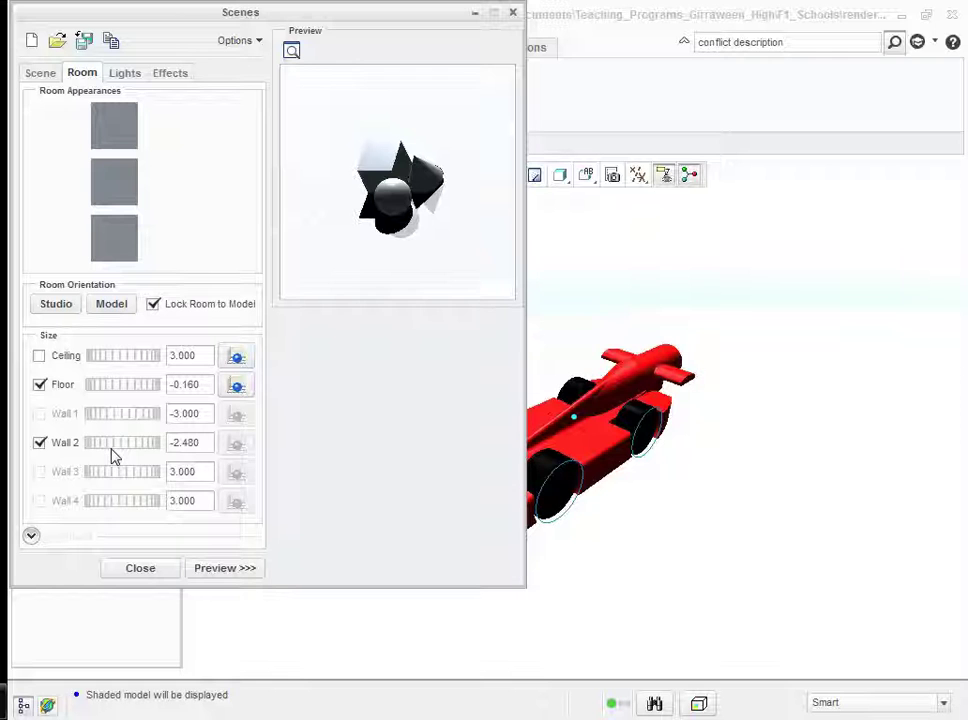
Open the ceiling's ref_color1 appearance and review the thumbnail and renderer option menus
left_click(113, 131)
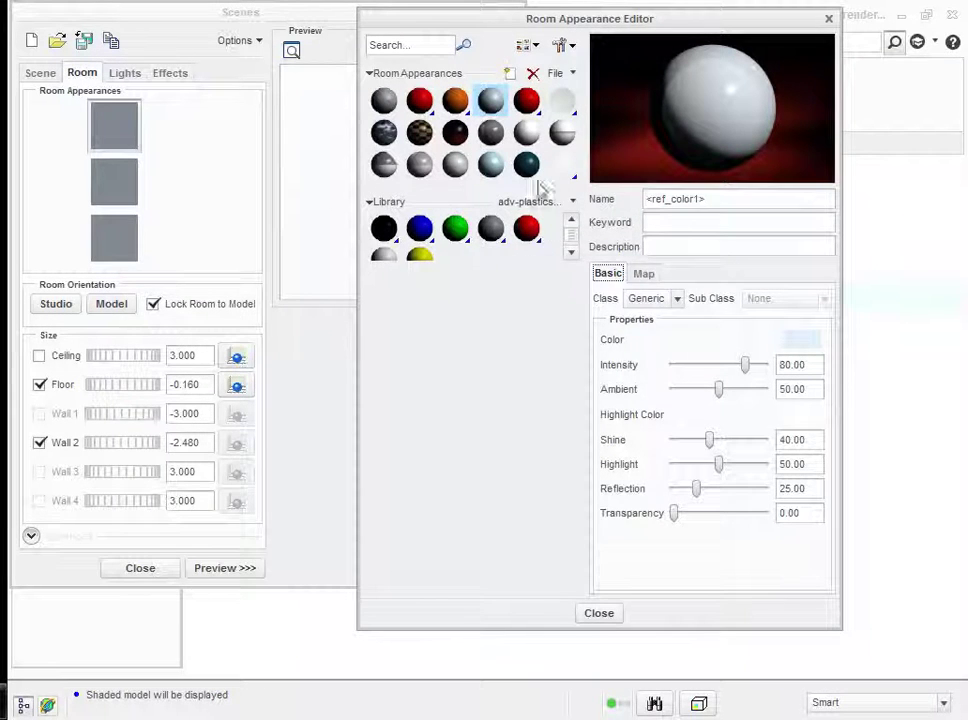
mouse_move(517, 180)
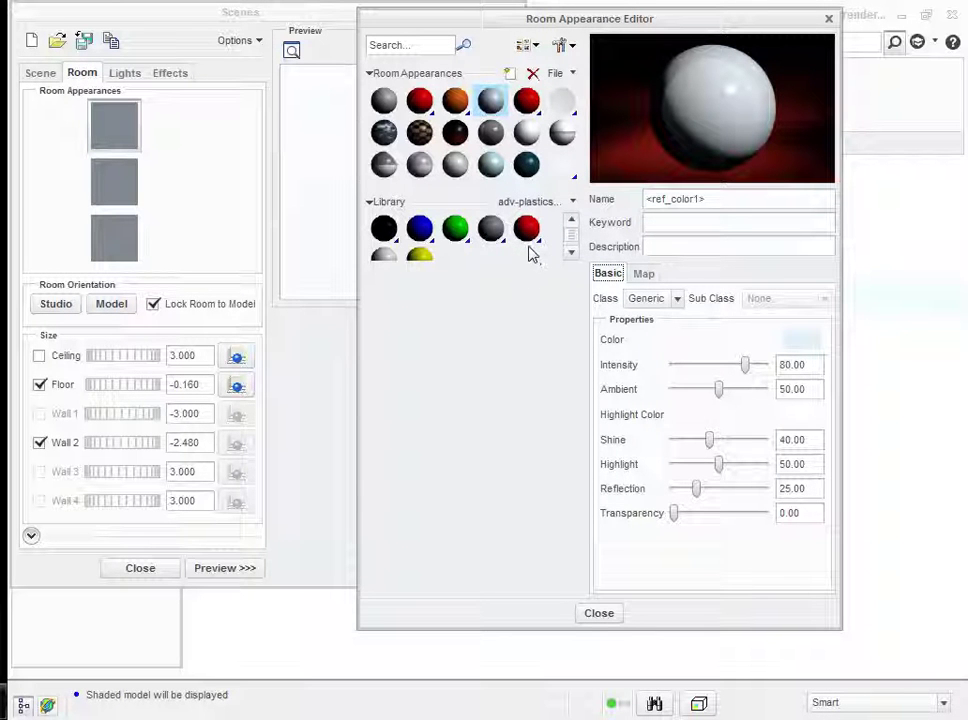
mouse_move(530, 247)
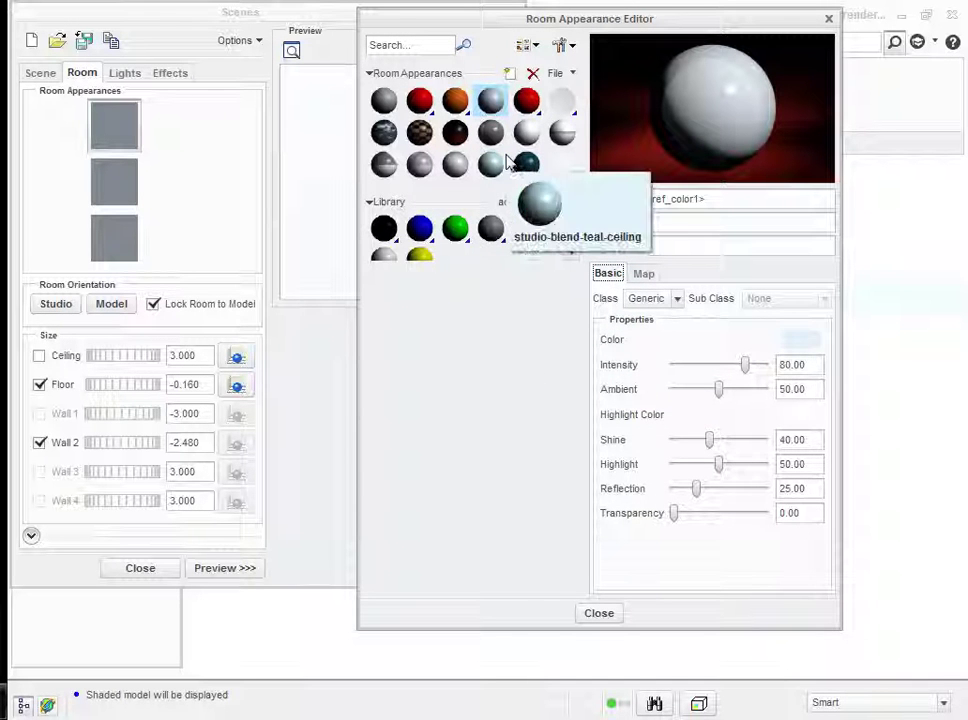
left_click(537, 48)
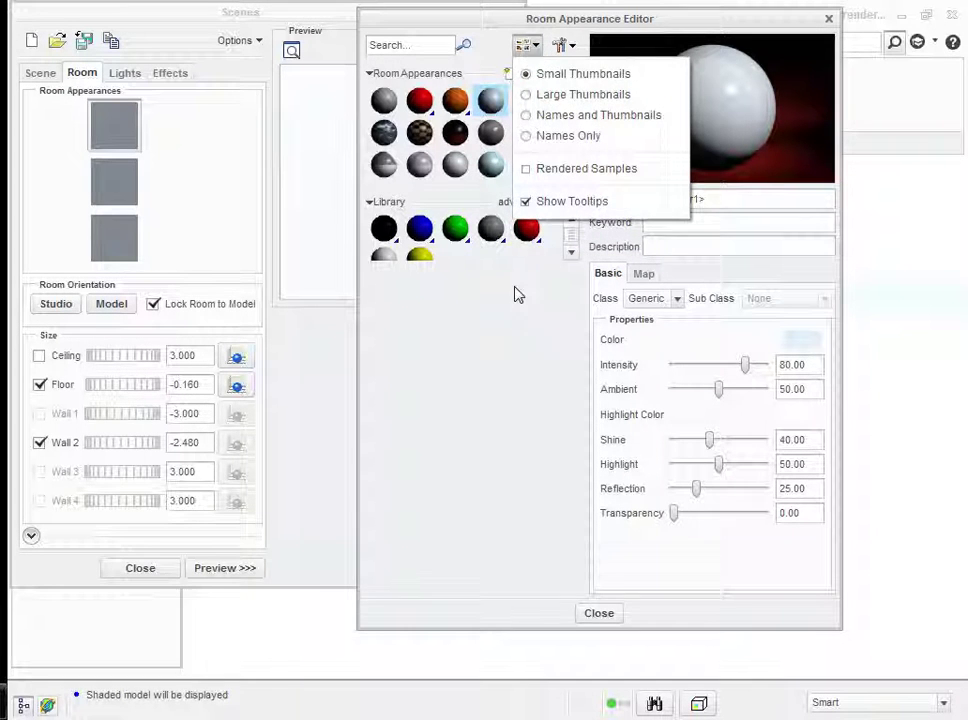
left_click(568, 46)
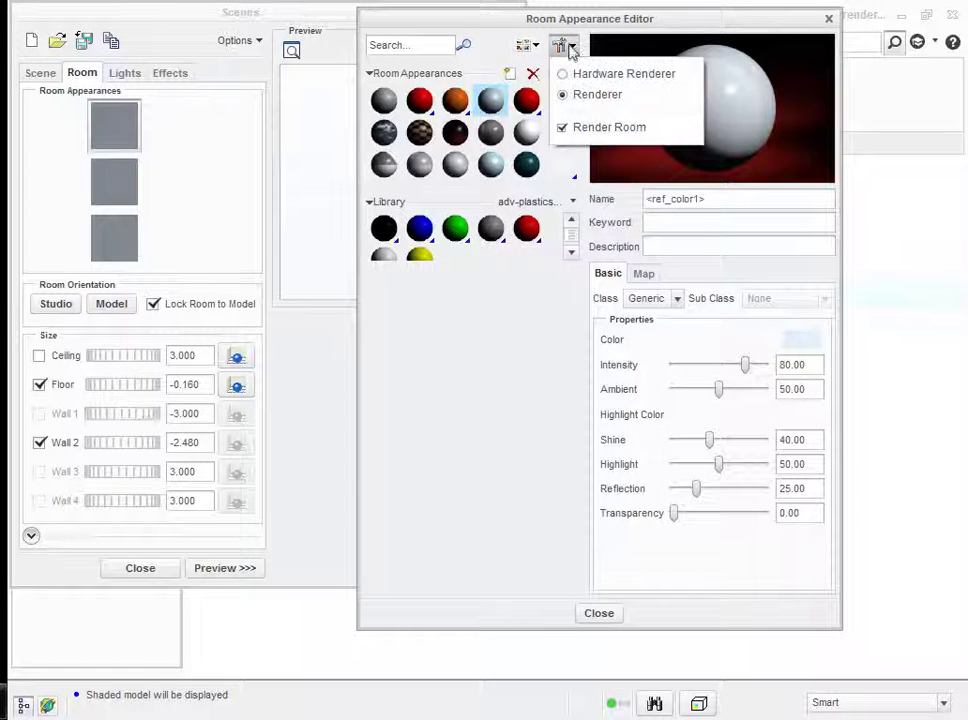
left_click(523, 318)
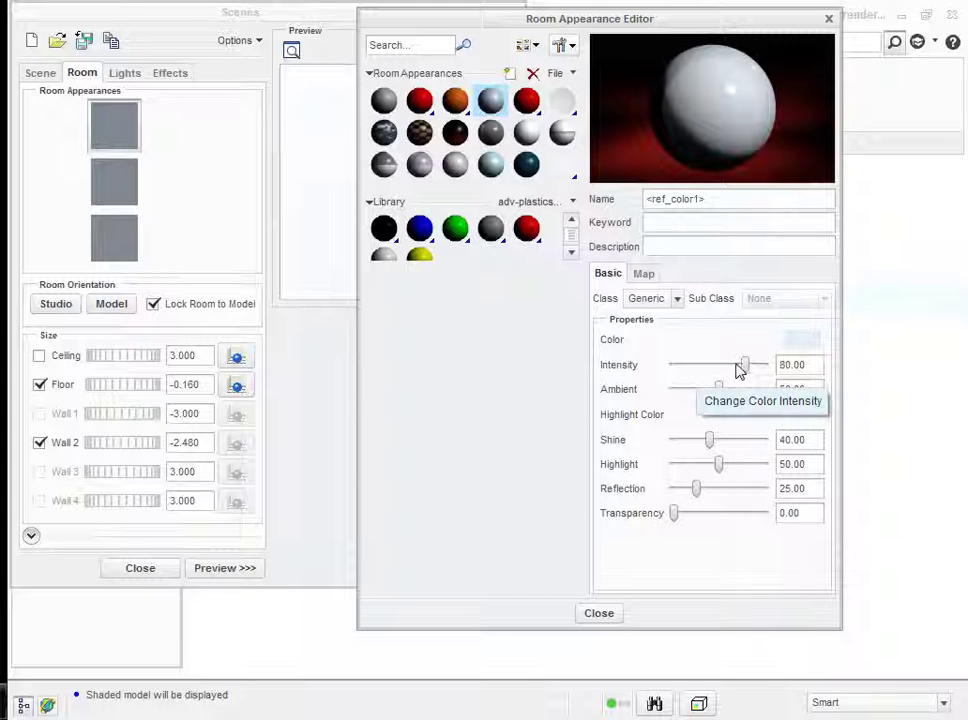
Give the ceiling's ref_color1 appearance Reflection 37, Highlight 30 and Transparency 1
left_click(675, 520)
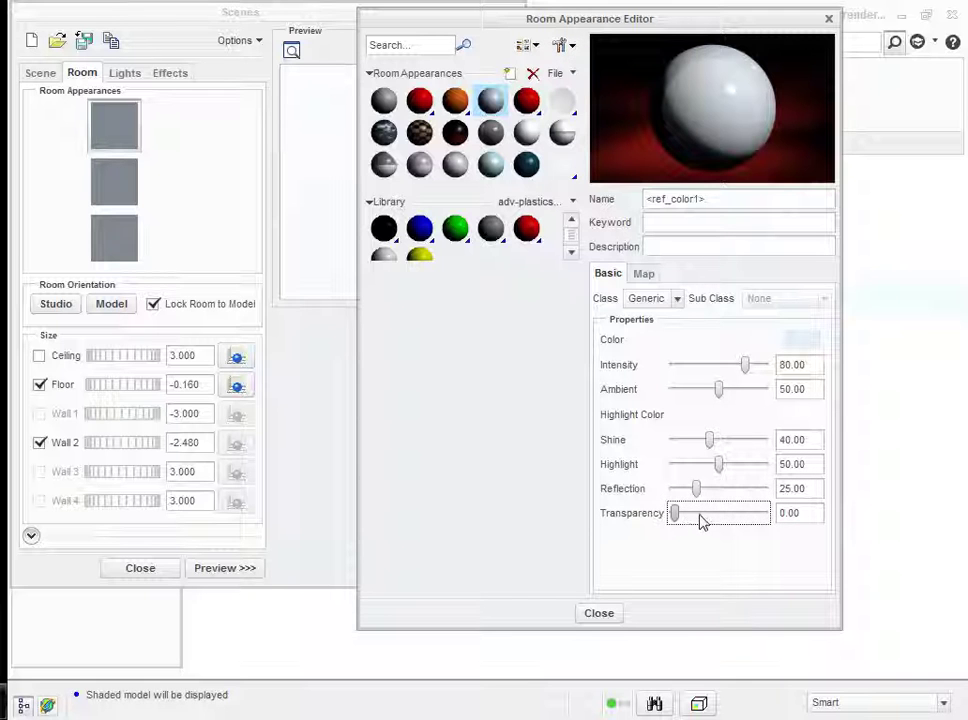
mouse_move(675, 514)
left_mouse_down()
mouse_move(711, 520)
mouse_move(690, 521)
left_mouse_up()
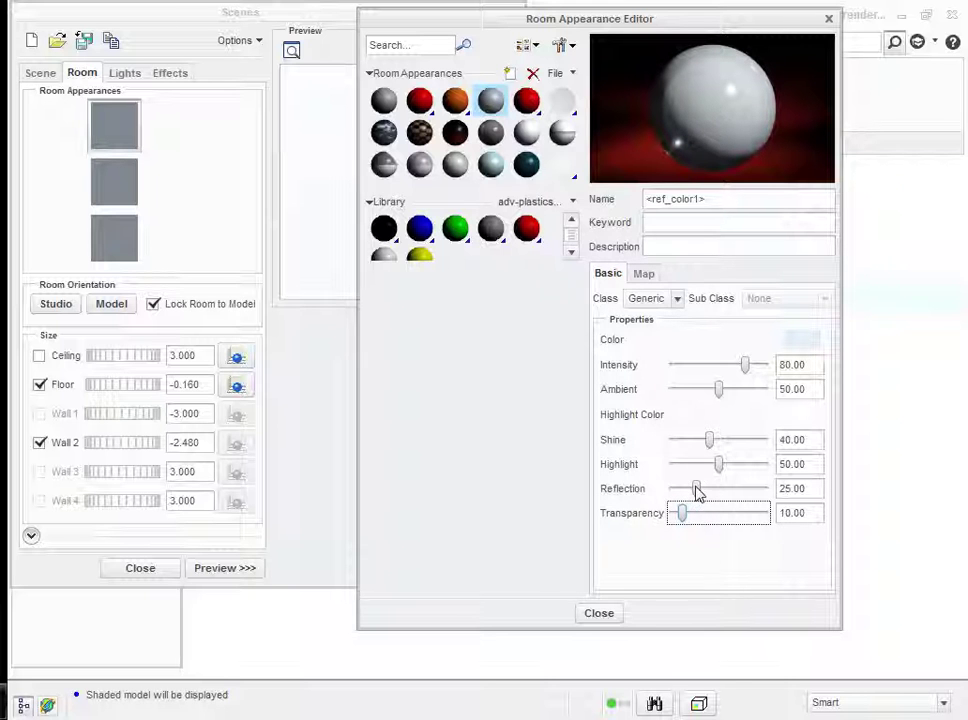
left_click(697, 490)
left_click(709, 495)
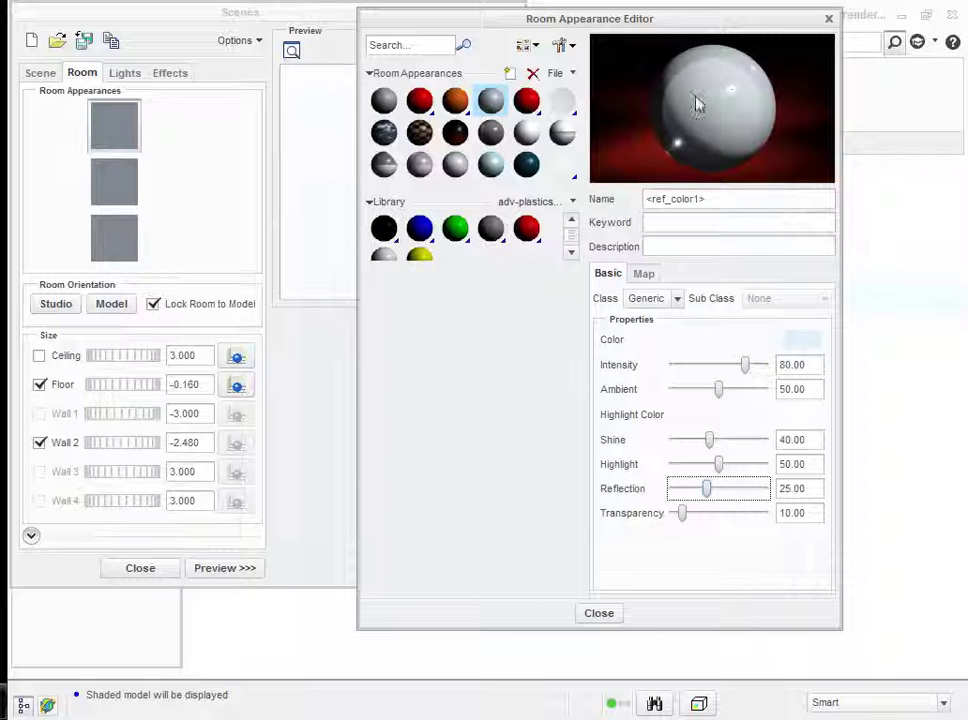
left_click(708, 467)
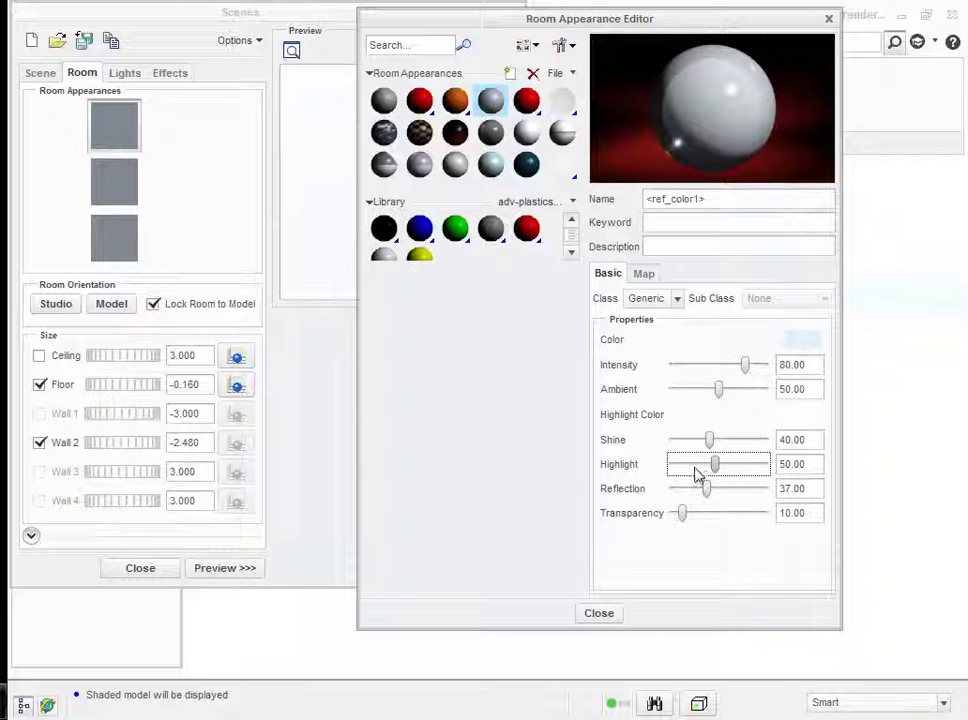
left_click(696, 468)
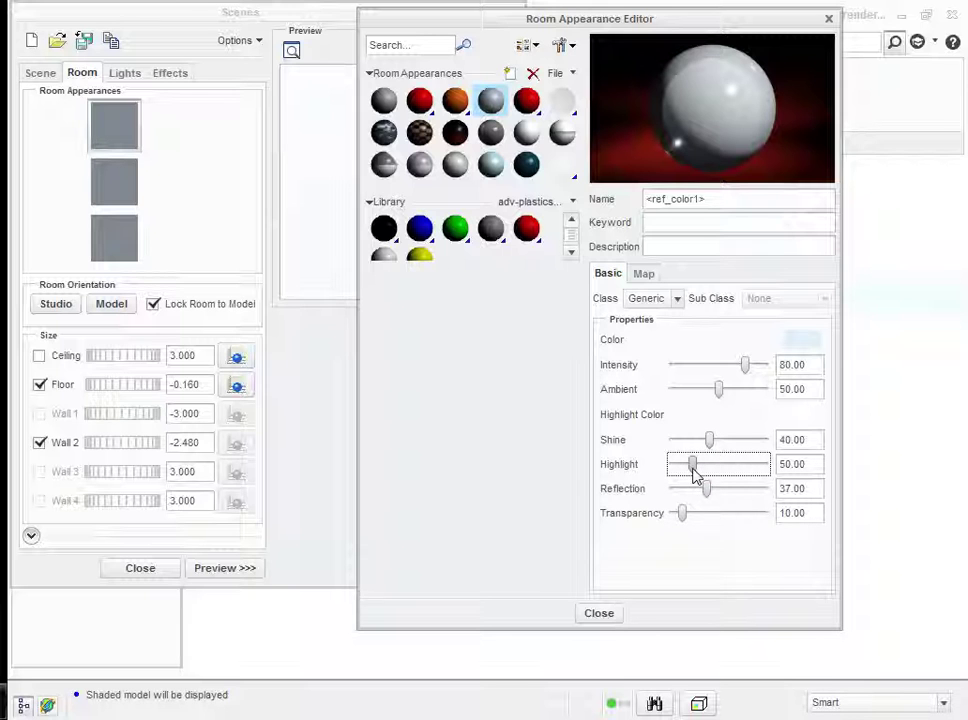
left_click(682, 515)
left_click_drag(678, 518, 675, 521)
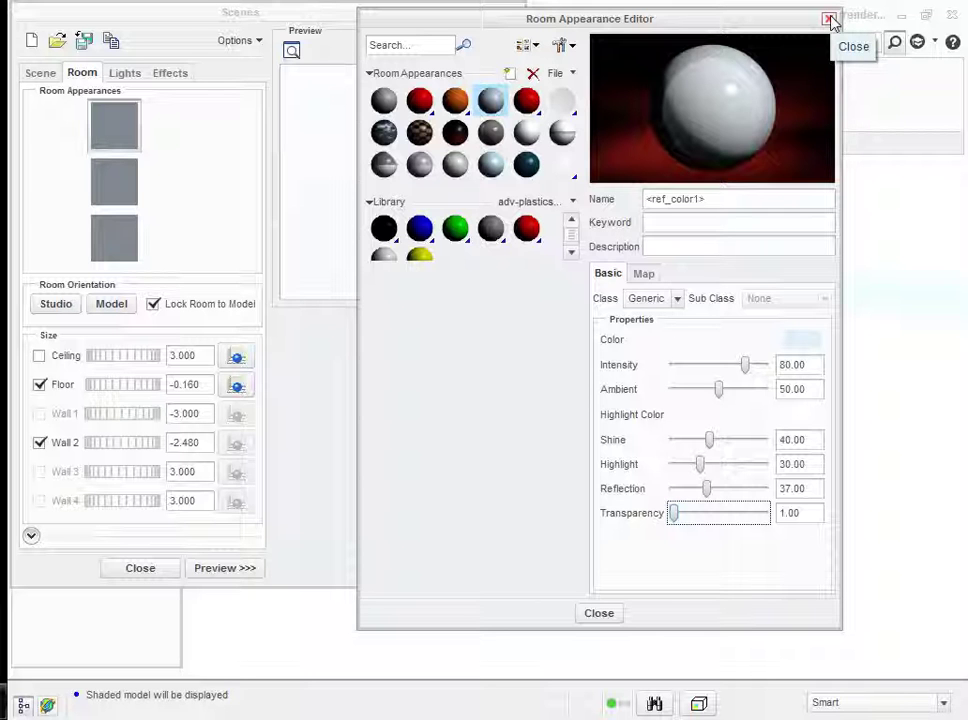
Close the Room Appearance Editor, show the scene's light list and move the Scenes dialog aside
left_click(829, 20)
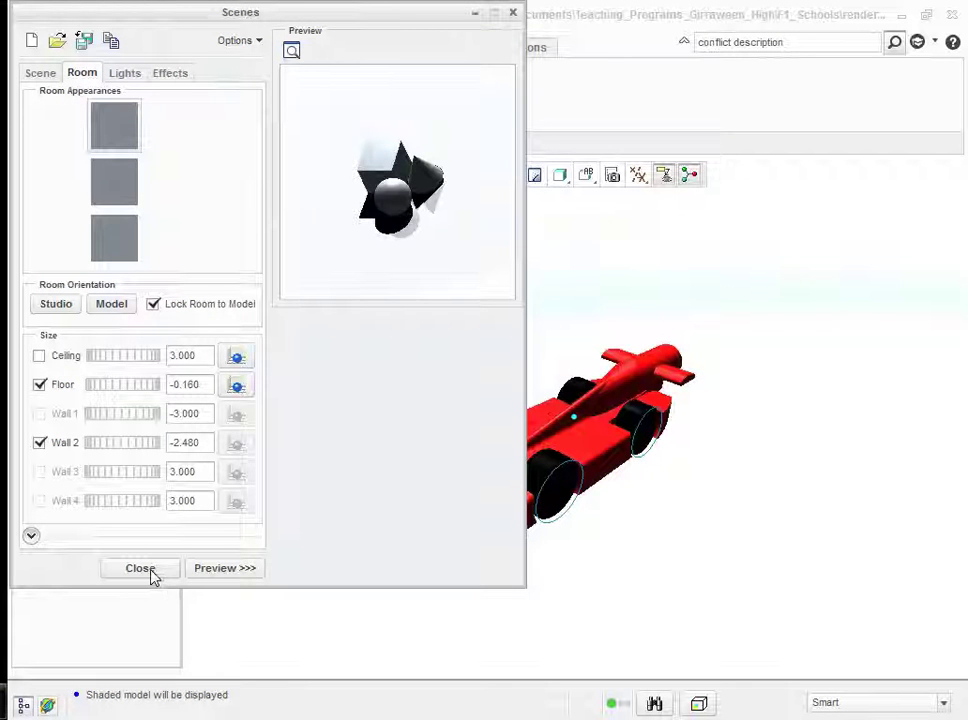
left_click(41, 75)
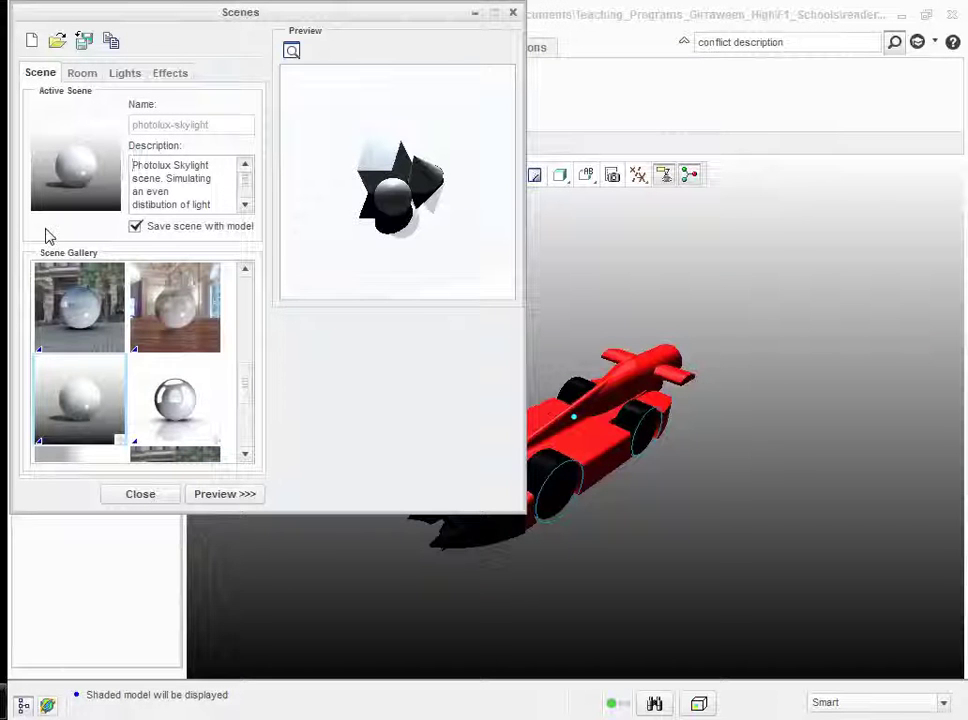
left_click(82, 74)
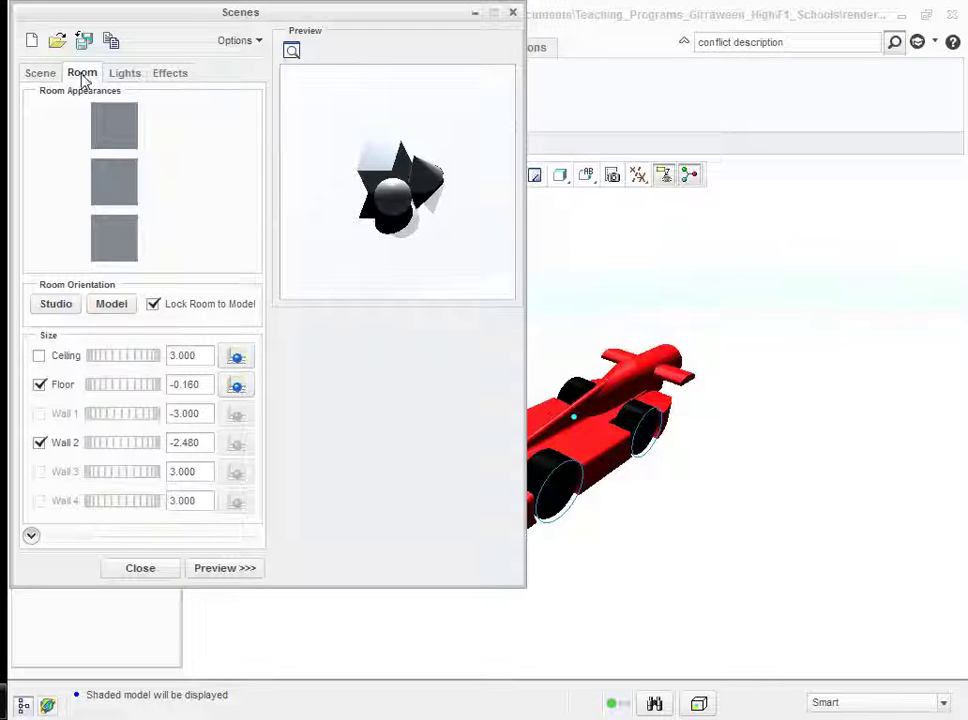
left_click(125, 76)
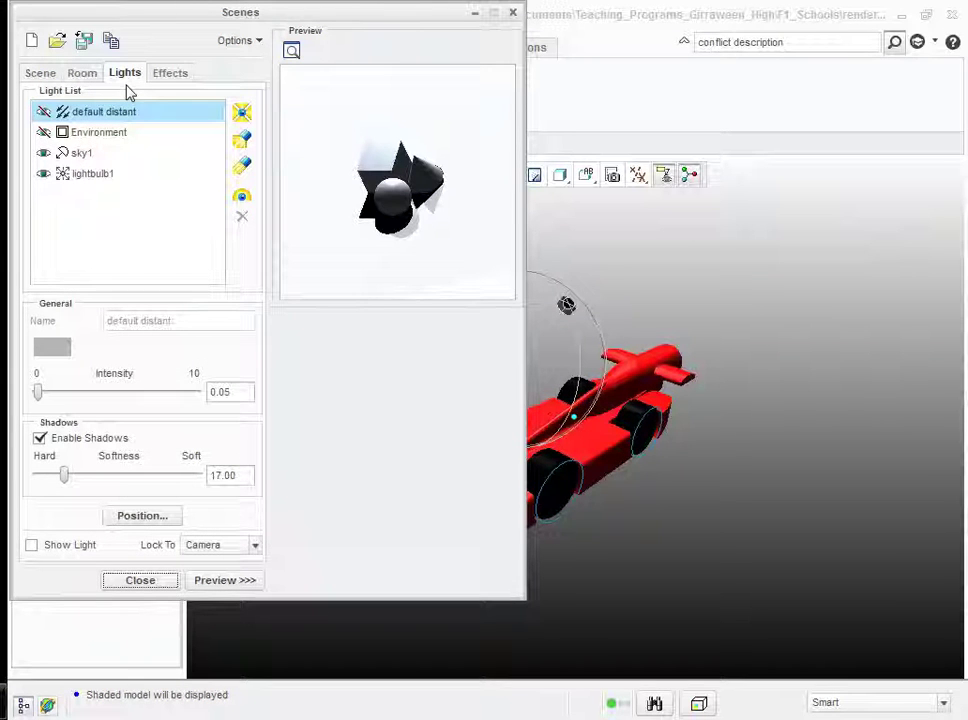
left_click_drag(350, 14, 407, 84)
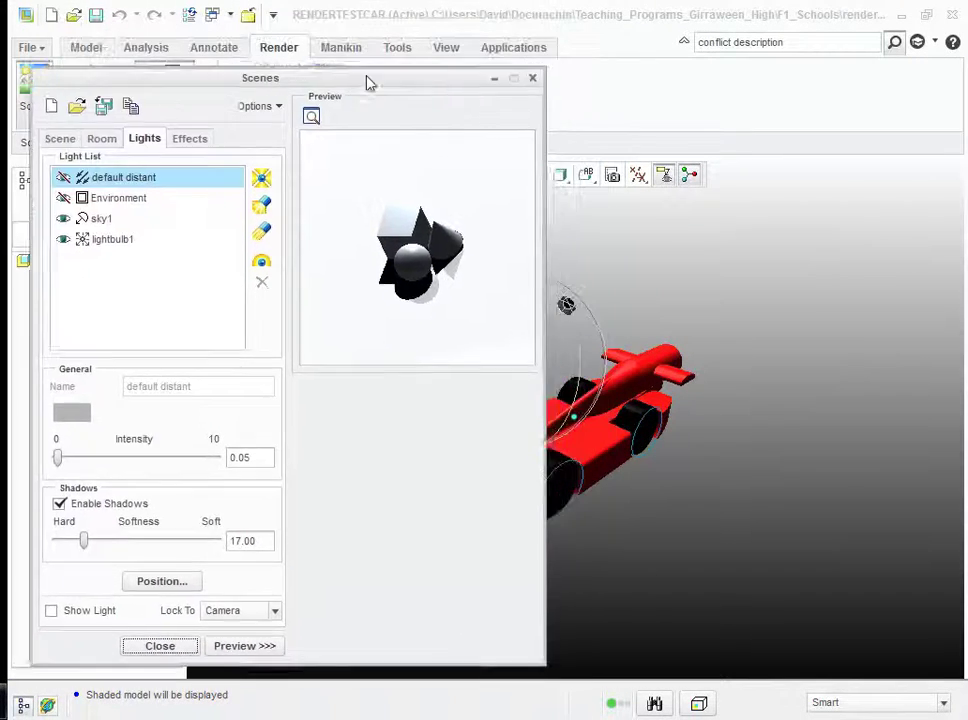
left_click_drag(365, 77, 360, 67)
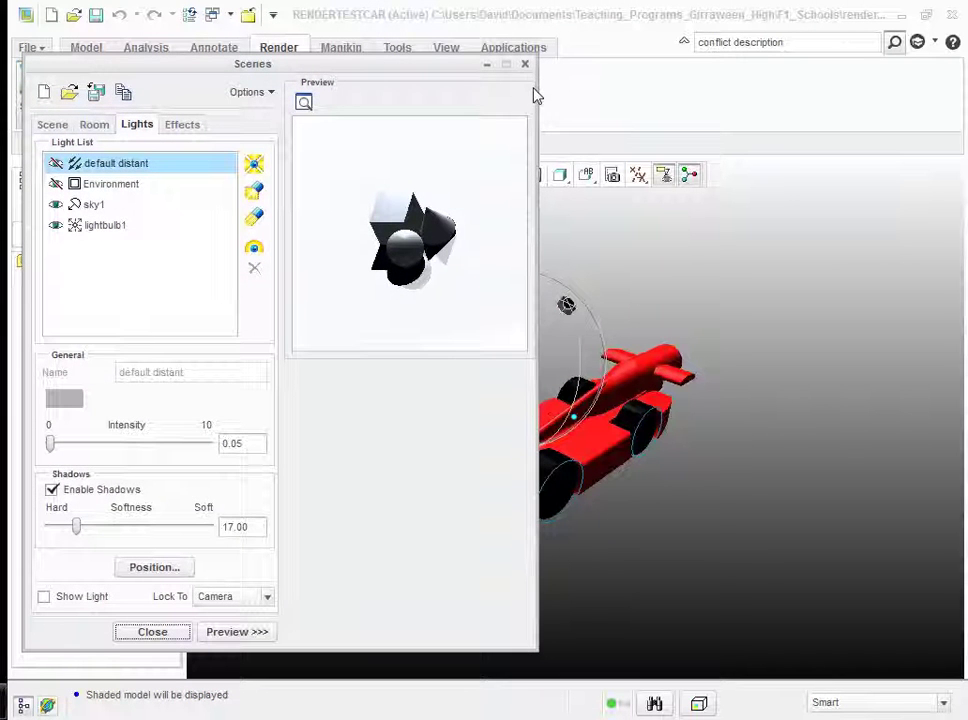
left_click_drag(470, 68, 398, 91)
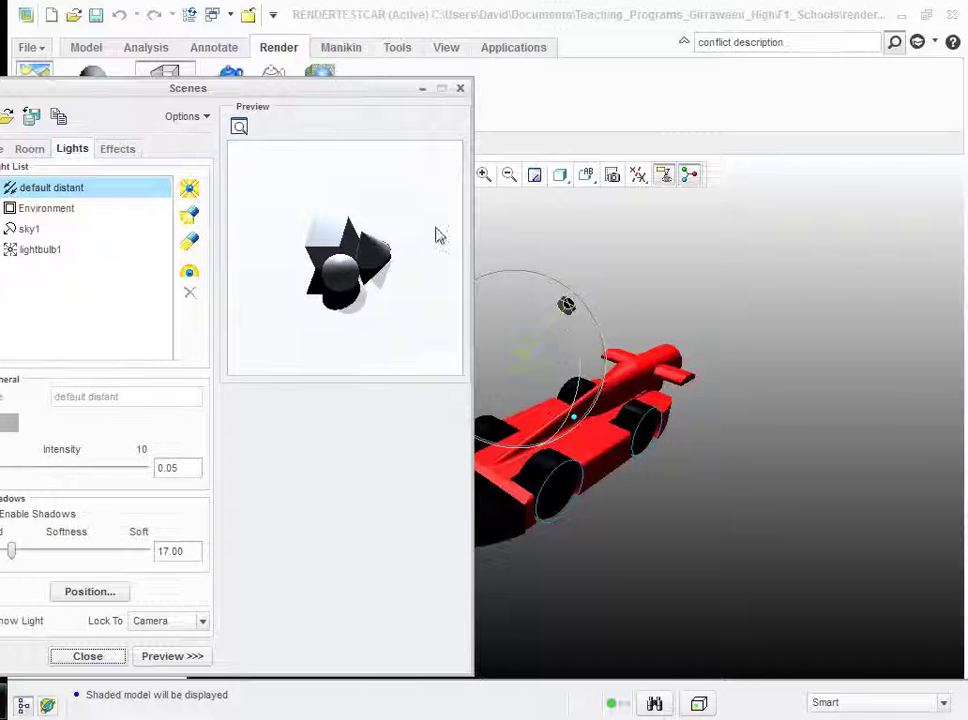
Collapse the scene preview and re-aim the default distant light, setting its intensity to 2.90
left_click(566, 304)
left_click_drag(570, 362, 510, 270)
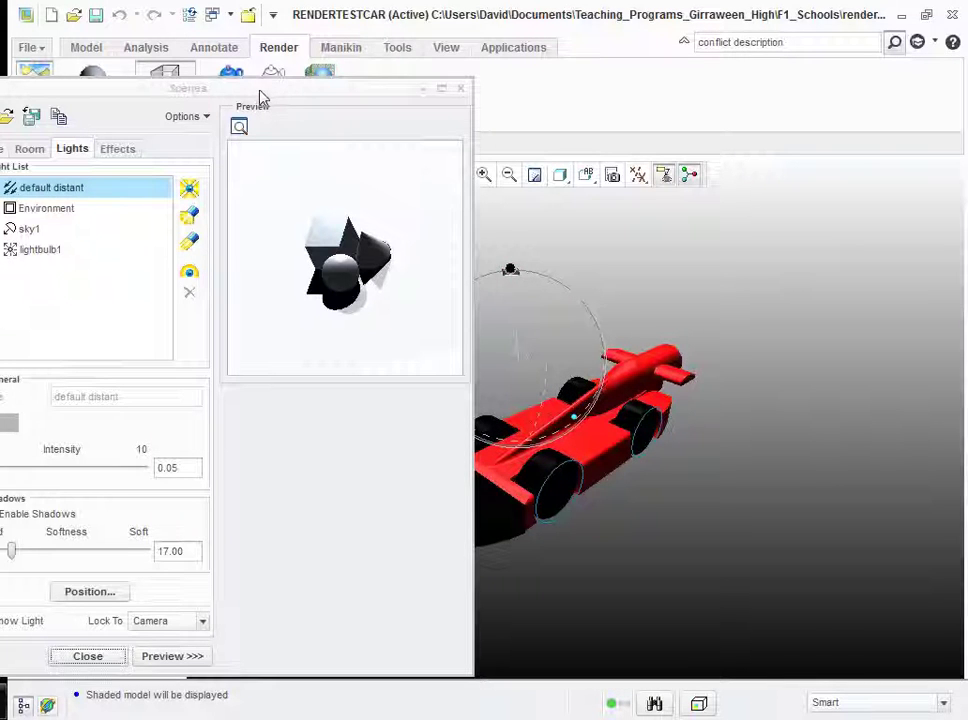
left_click_drag(261, 97, 324, 82)
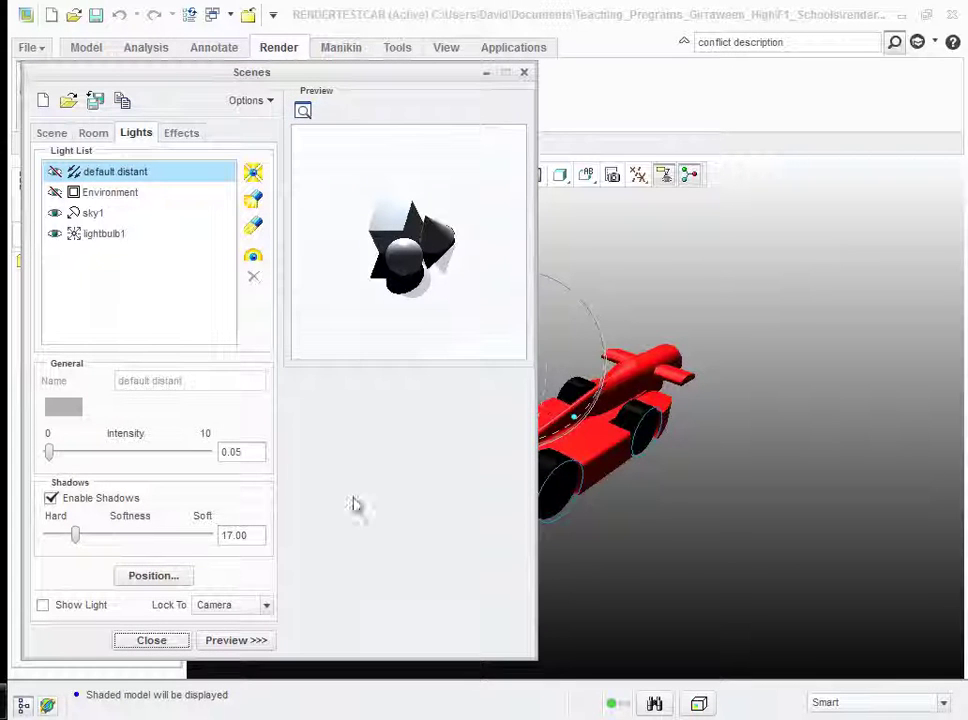
left_click(256, 641)
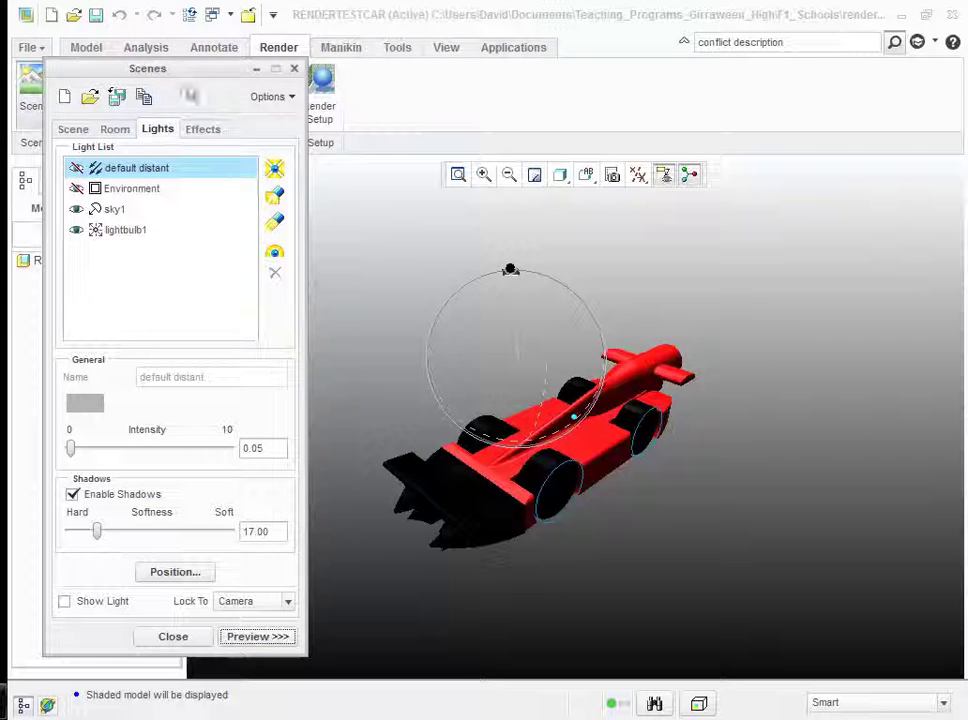
left_click_drag(216, 75, 225, 48)
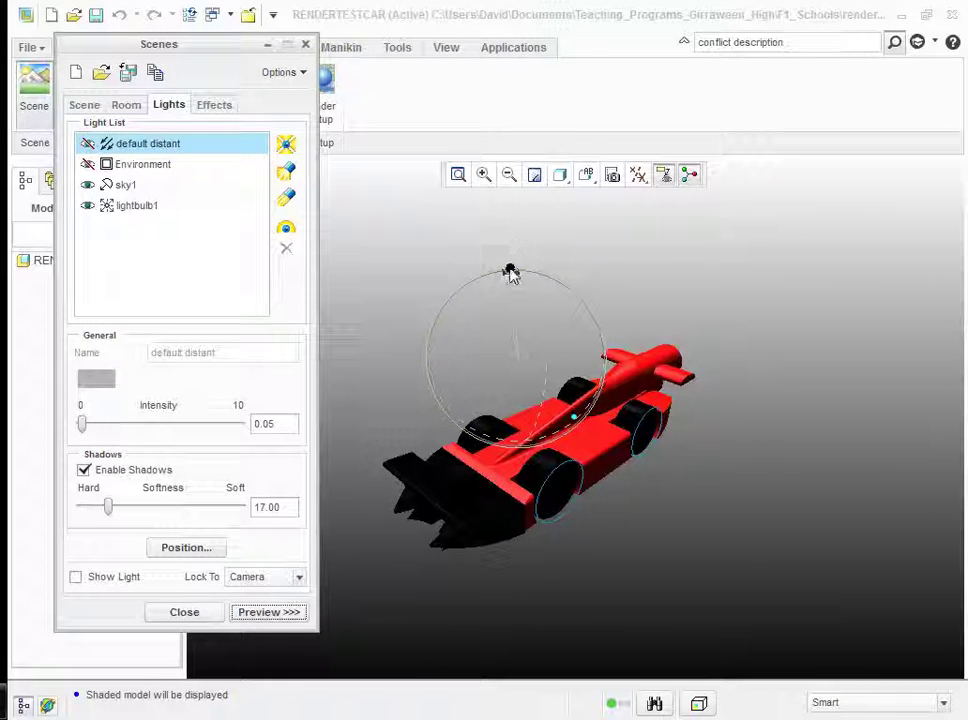
left_click_drag(510, 271, 511, 319)
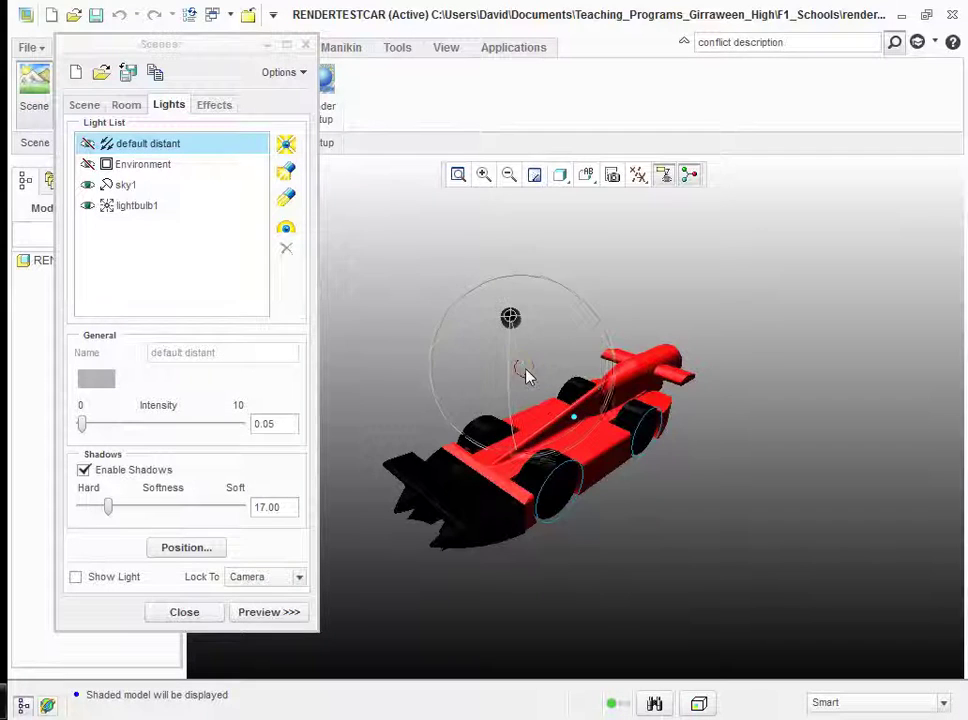
mouse_move(525, 372)
left_mouse_down()
mouse_move(538, 402)
mouse_move(534, 441)
mouse_move(460, 499)
mouse_move(462, 484)
left_mouse_up()
mouse_move(510, 320)
left_mouse_down()
mouse_move(495, 339)
mouse_move(463, 510)
mouse_move(410, 510)
mouse_move(501, 512)
mouse_move(505, 428)
left_mouse_up()
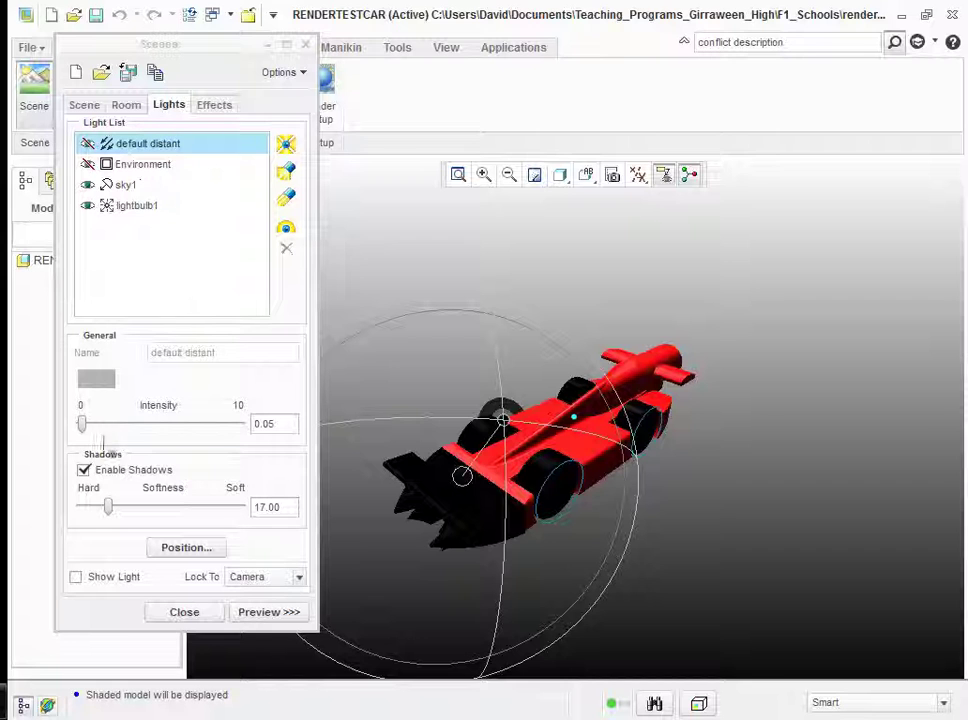
left_click_drag(82, 424, 130, 430)
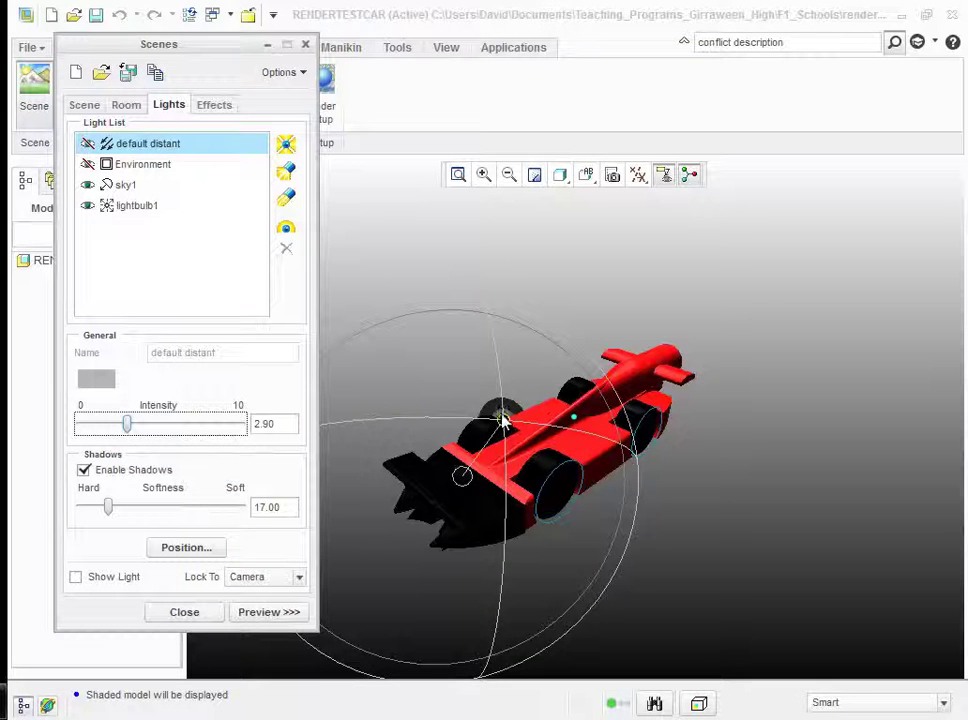
mouse_move(503, 421)
left_mouse_down()
mouse_move(439, 472)
mouse_move(428, 516)
mouse_move(391, 514)
mouse_move(480, 435)
mouse_move(449, 389)
mouse_move(420, 379)
mouse_move(434, 424)
mouse_move(443, 404)
mouse_move(408, 323)
mouse_move(383, 389)
mouse_move(374, 456)
mouse_move(389, 525)
mouse_move(427, 590)
mouse_move(495, 578)
mouse_move(495, 562)
mouse_move(482, 556)
mouse_move(507, 568)
mouse_move(502, 398)
mouse_move(545, 377)
mouse_move(540, 362)
mouse_move(503, 385)
mouse_move(493, 426)
mouse_move(500, 418)
left_mouse_up()
mouse_move(465, 485)
left_mouse_down()
mouse_move(500, 471)
mouse_move(480, 467)
mouse_move(441, 500)
mouse_move(428, 478)
mouse_move(471, 432)
mouse_move(575, 428)
mouse_move(596, 395)
mouse_move(627, 421)
mouse_move(621, 405)
left_mouse_up()
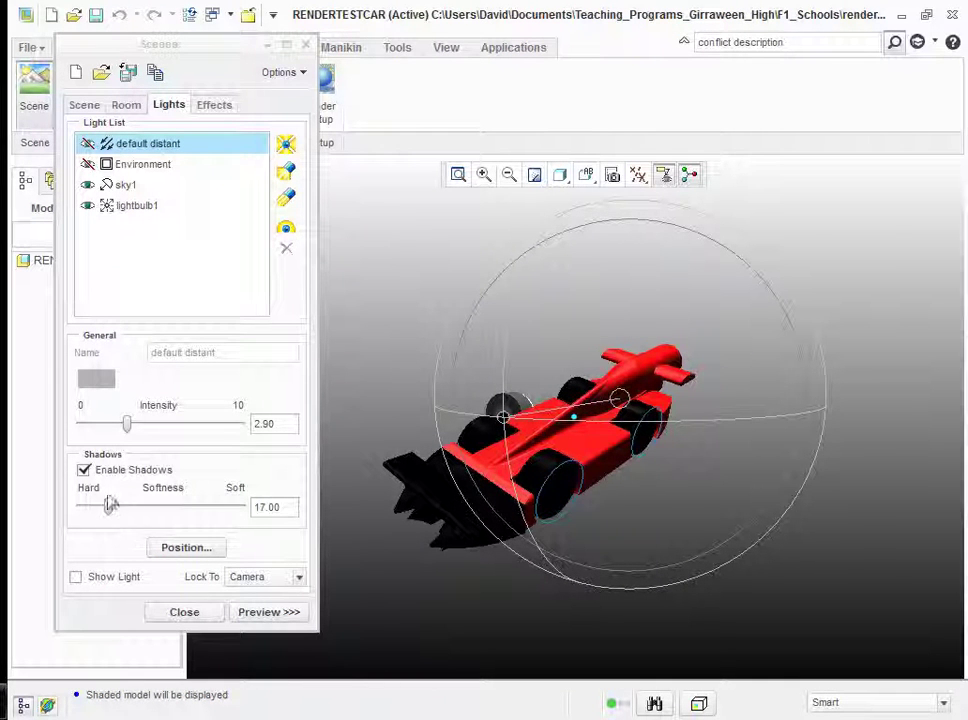
Re-enable shadows on the default distant light with softness 33.00
left_click(84, 471)
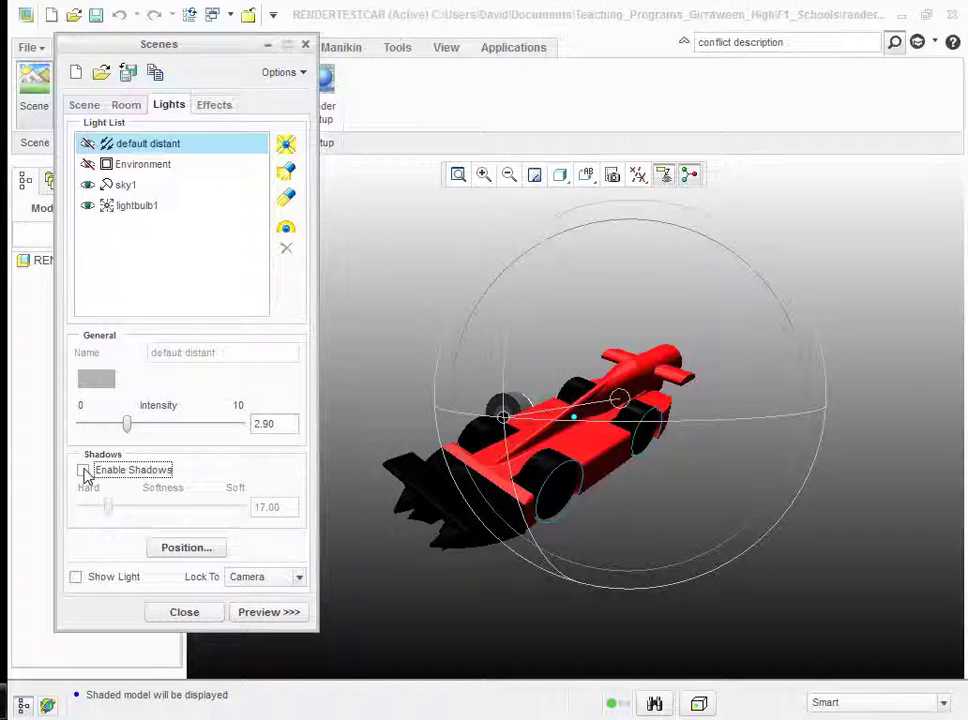
left_click(85, 471)
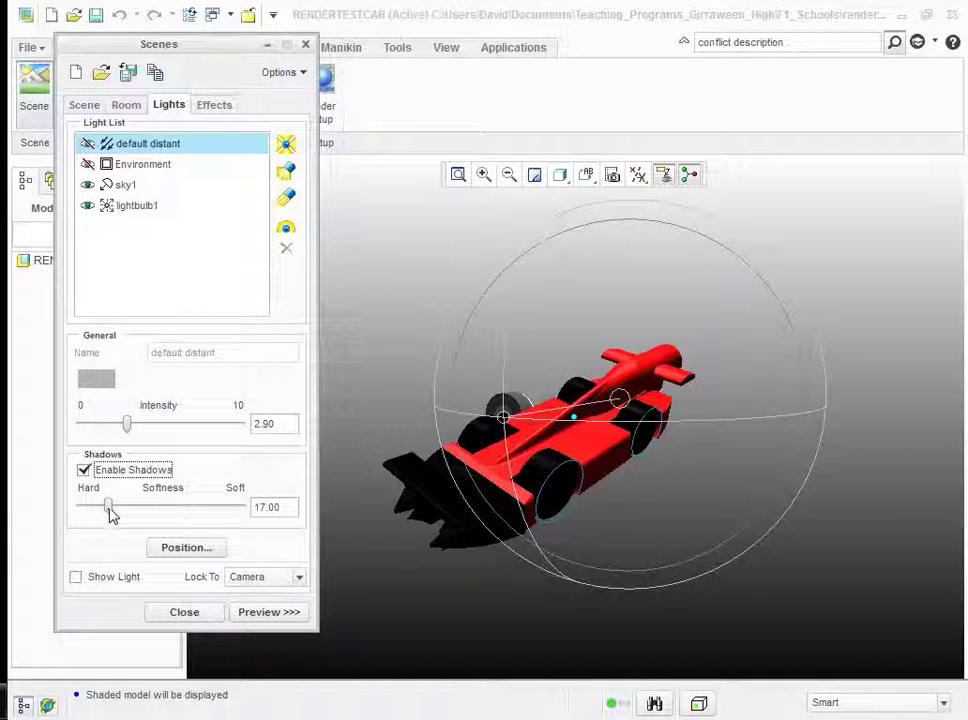
left_click_drag(110, 512, 131, 513)
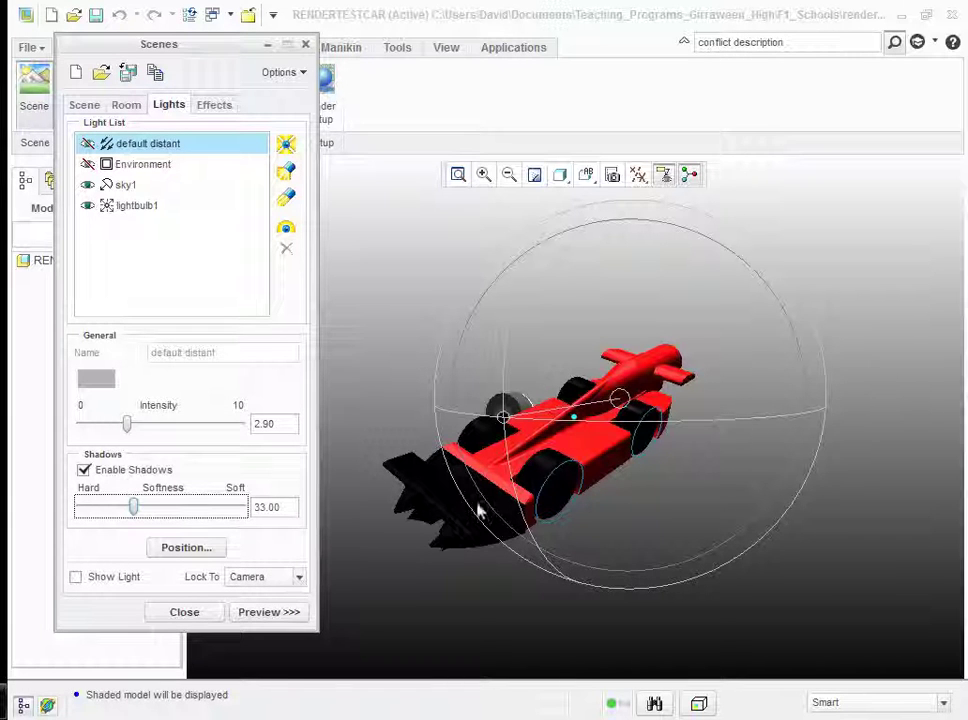
Swing the distant light around the car so it shines from the upper right
left_click_drag(500, 423, 702, 361)
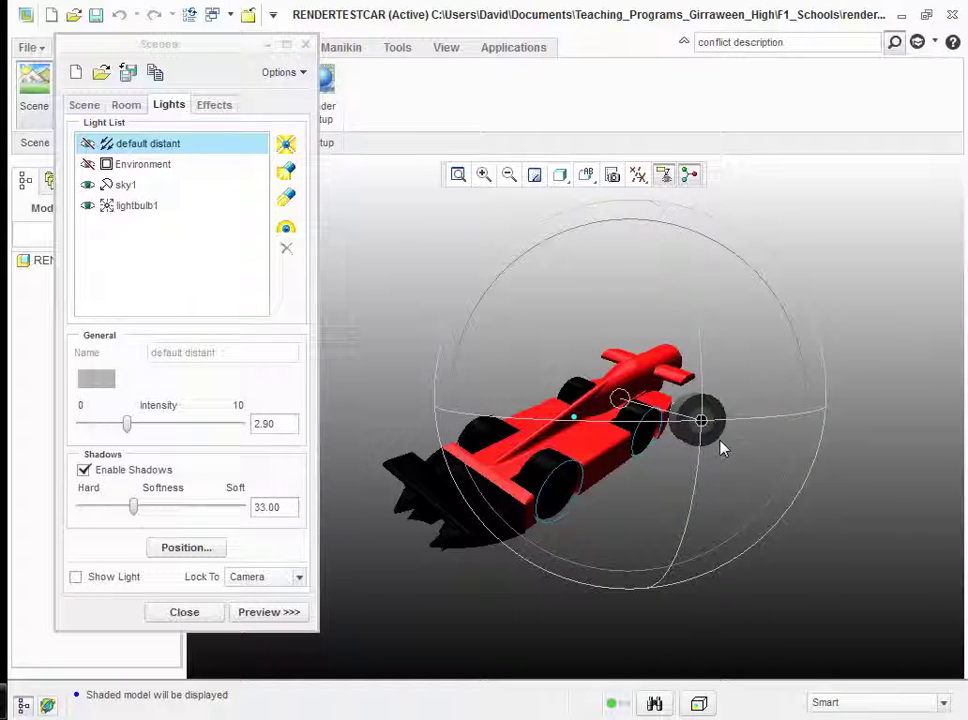
mouse_move(719, 426)
left_mouse_down()
mouse_move(707, 423)
mouse_move(650, 294)
mouse_move(648, 210)
mouse_move(660, 203)
mouse_move(626, 218)
mouse_move(512, 228)
mouse_move(488, 225)
mouse_move(488, 214)
left_mouse_up()
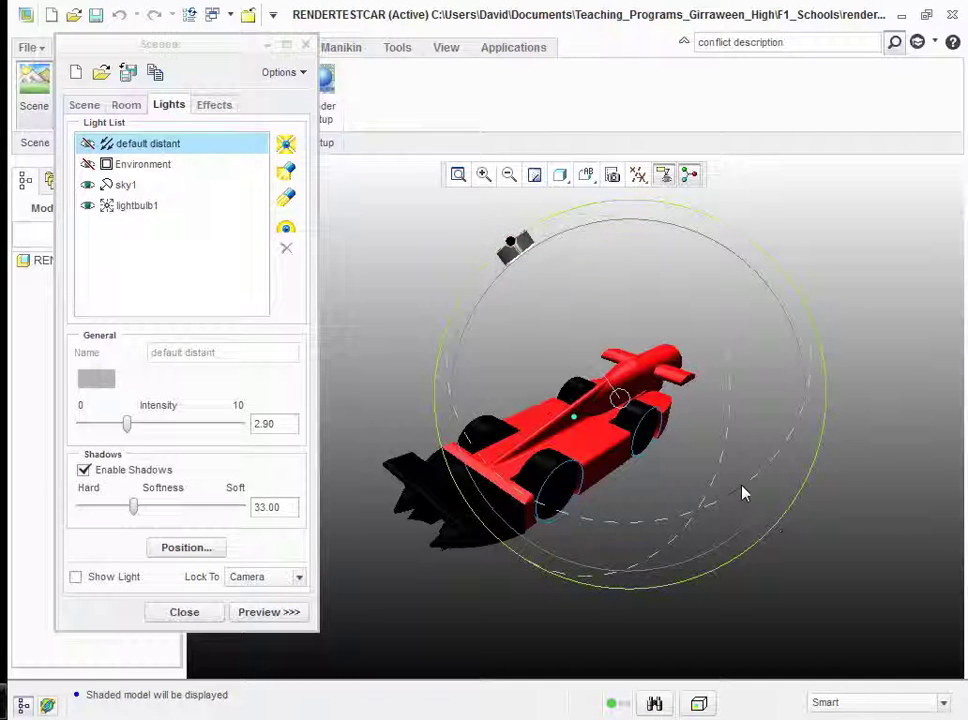
left_click_drag(743, 492, 595, 517)
mouse_move(726, 573)
left_mouse_down()
mouse_move(767, 523)
mouse_move(722, 560)
mouse_move(677, 578)
mouse_move(608, 695)
mouse_move(652, 425)
mouse_move(573, 663)
mouse_move(577, 687)
mouse_move(470, 657)
left_mouse_up()
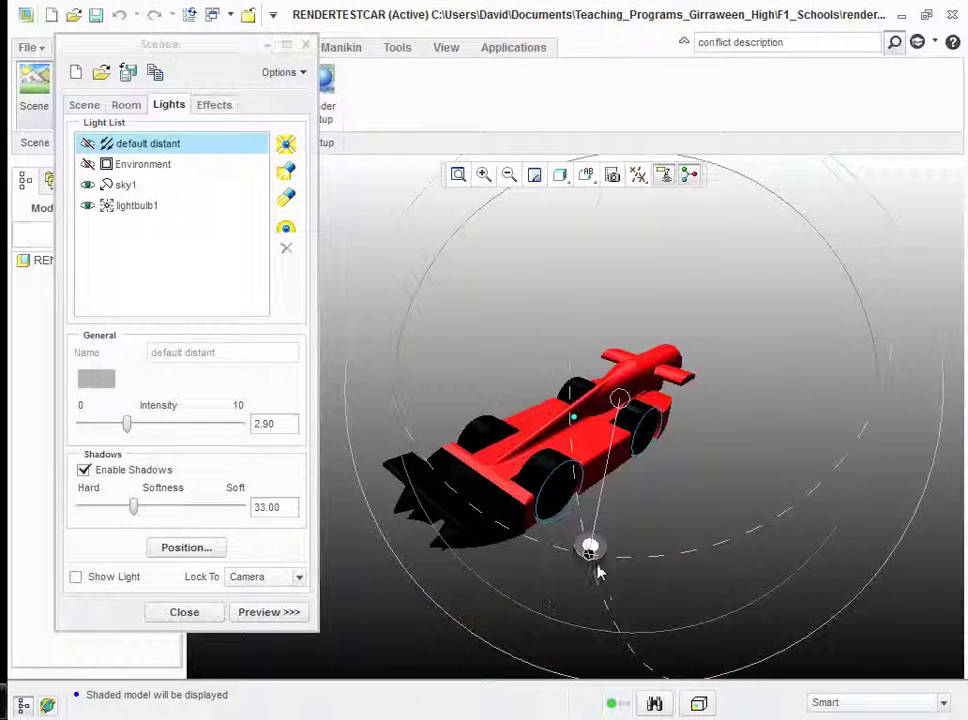
left_click_drag(596, 558, 781, 287)
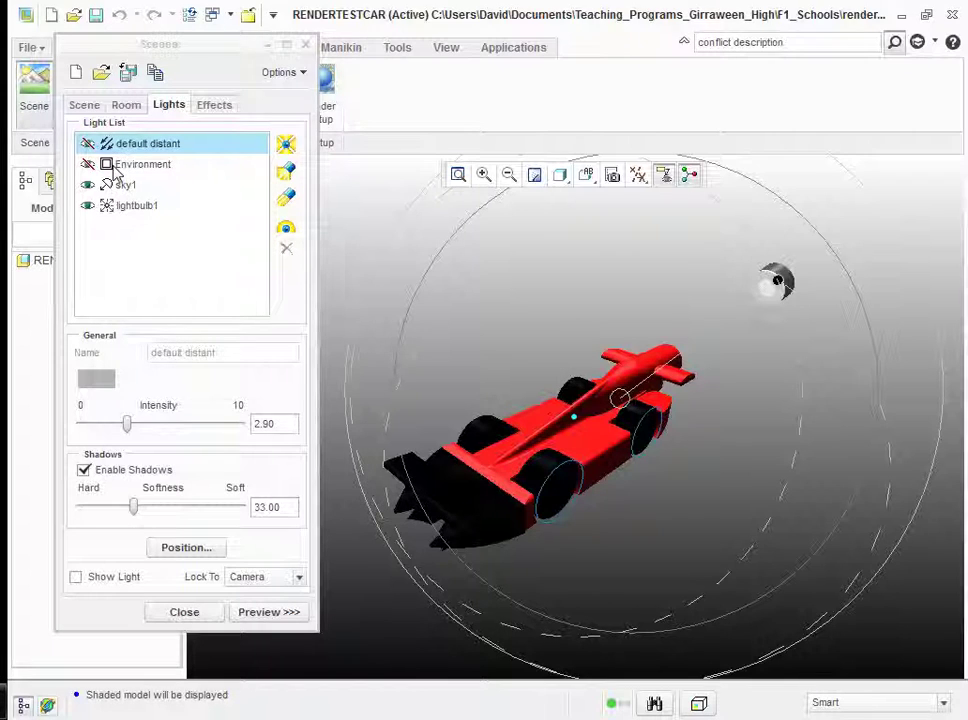
Set the courtyard.hdr Environment light to intensity 4.30 and saturation -5.00
left_click(116, 167)
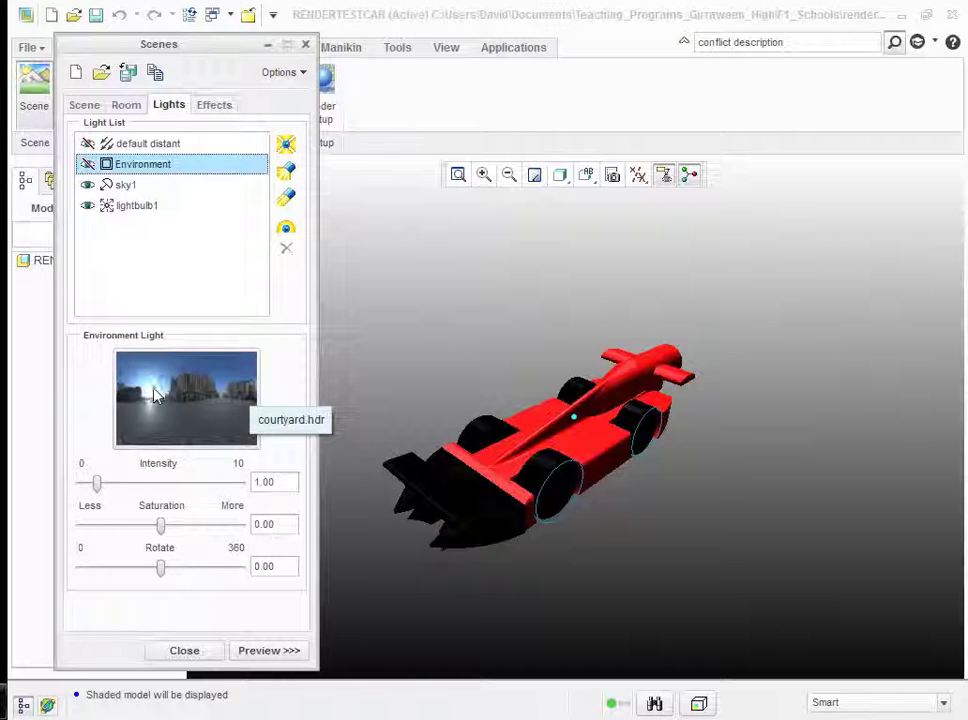
left_click_drag(97, 489, 153, 490)
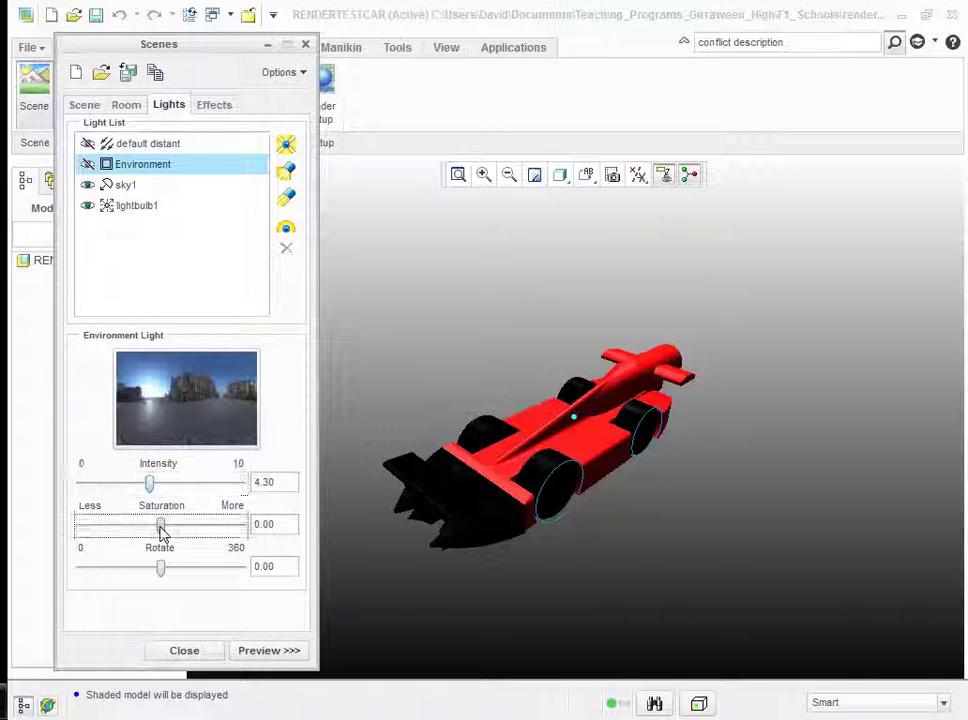
left_click_drag(161, 529, 149, 533)
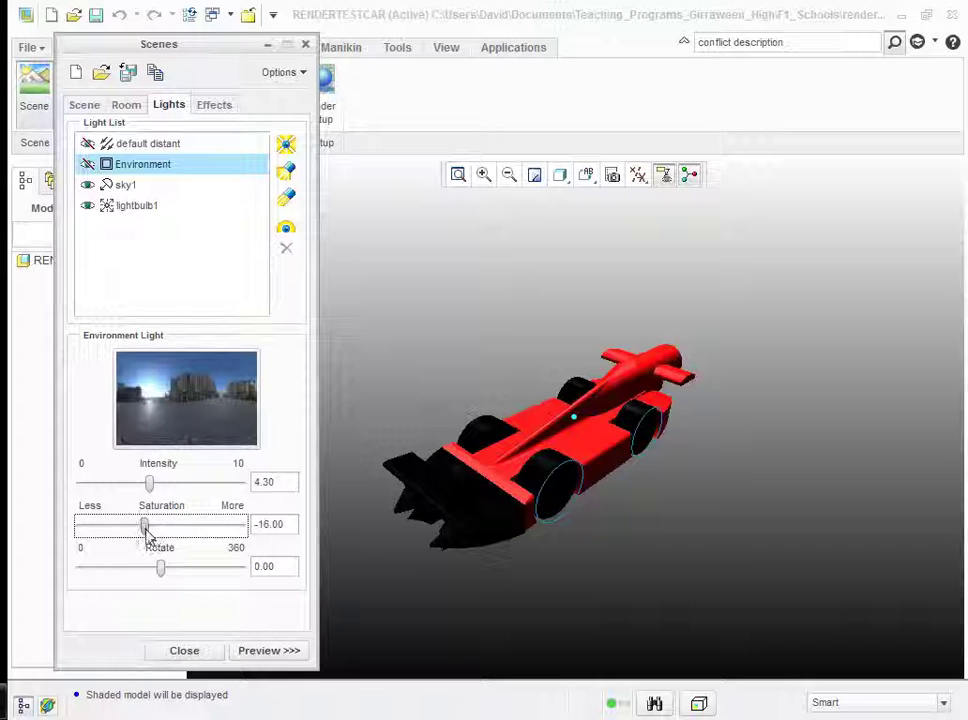
left_click_drag(147, 533, 131, 538)
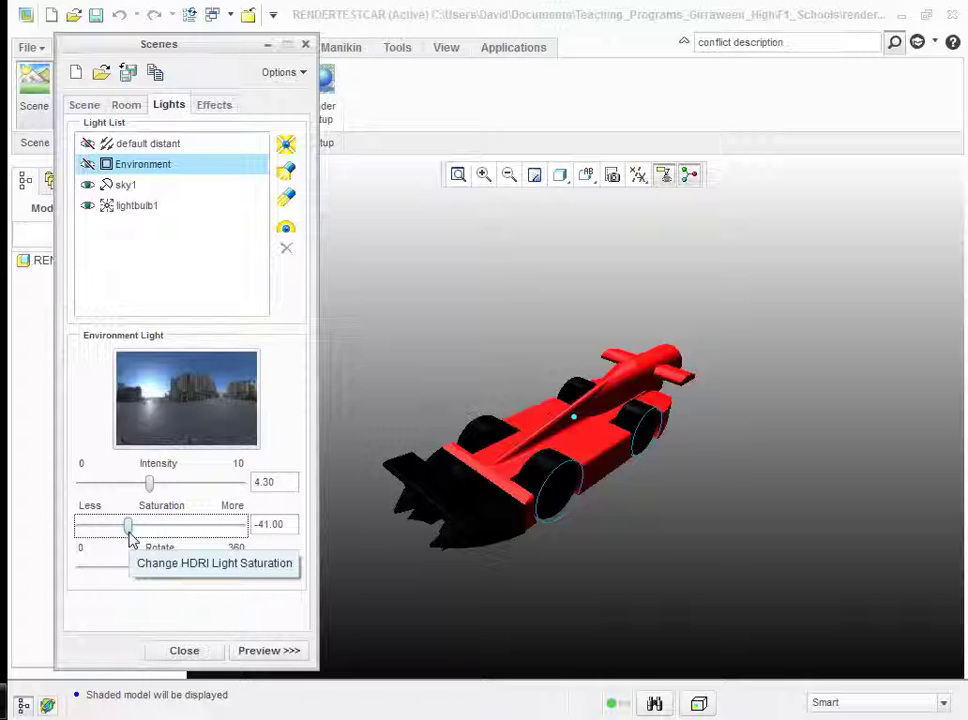
left_click_drag(133, 540, 148, 538)
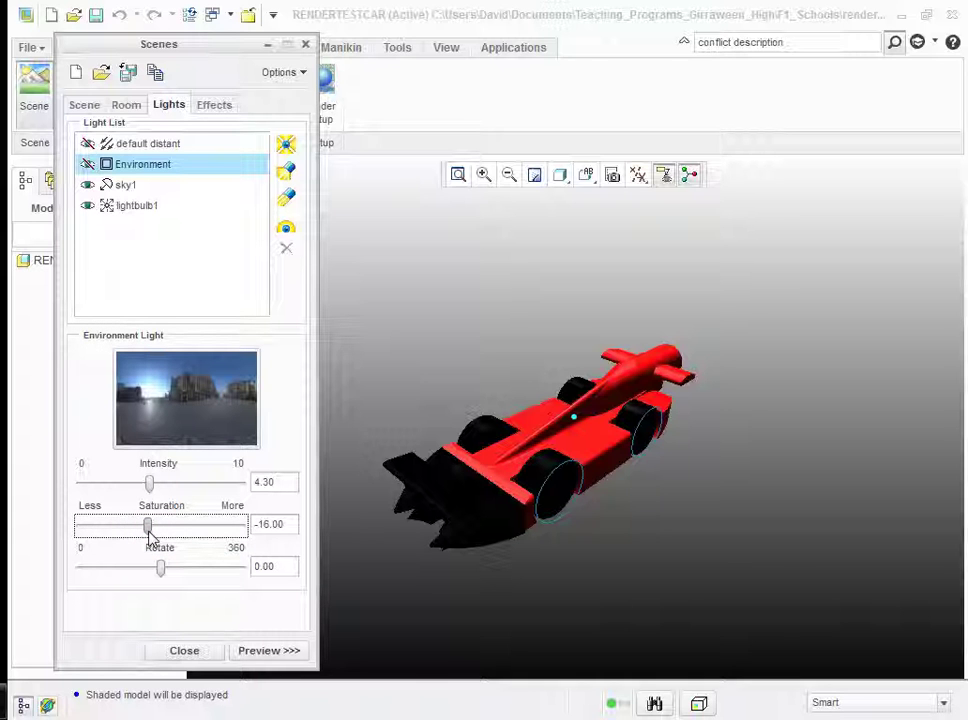
left_click_drag(150, 537, 161, 537)
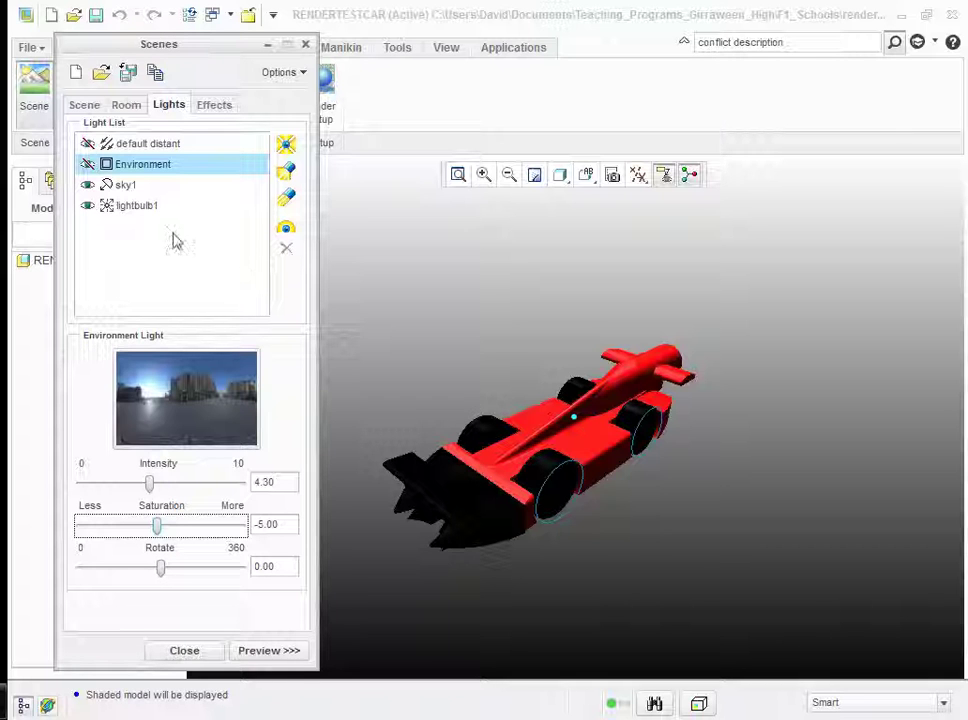
Add spotlight spot1 and drag its cone into place to the lower right of the car
left_click(287, 172)
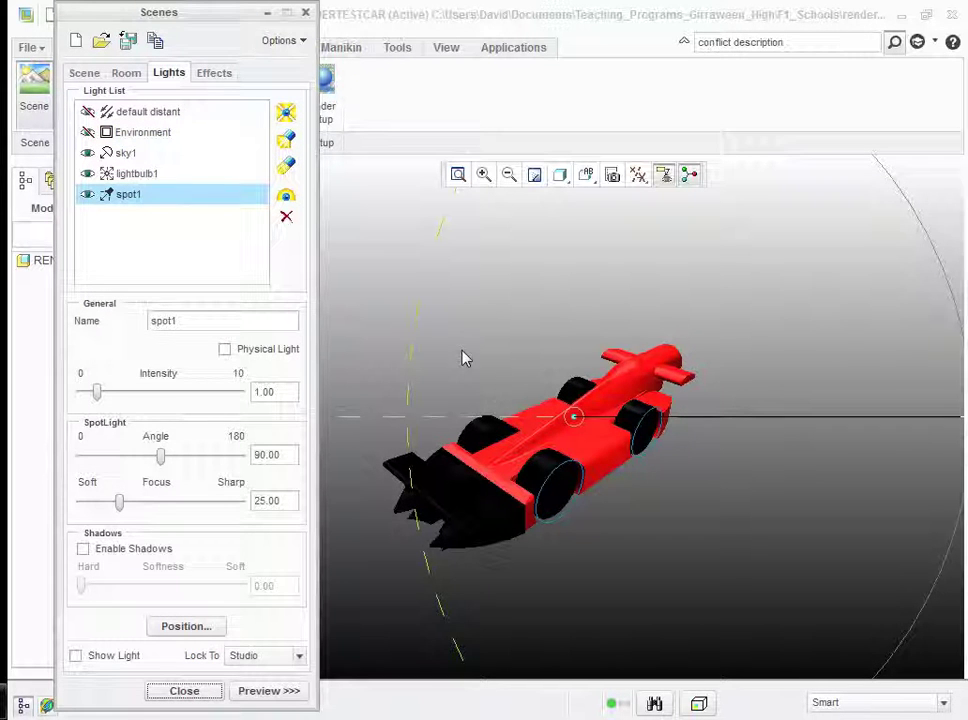
scroll(853, 497, "down", 3)
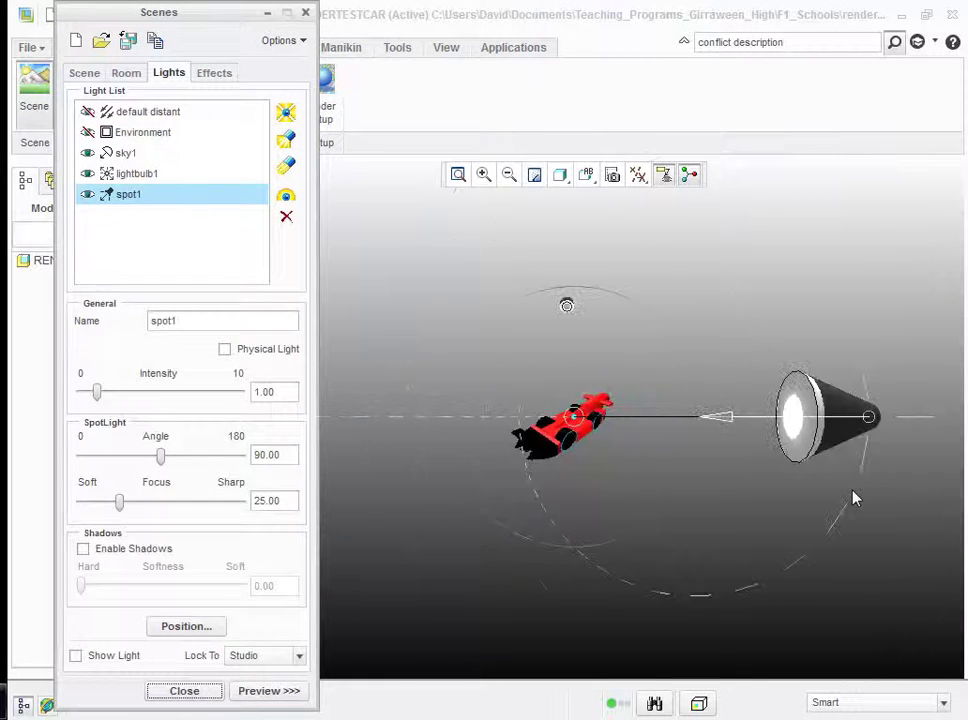
left_click_drag(869, 418, 688, 415)
scroll(688, 415, "up", 3)
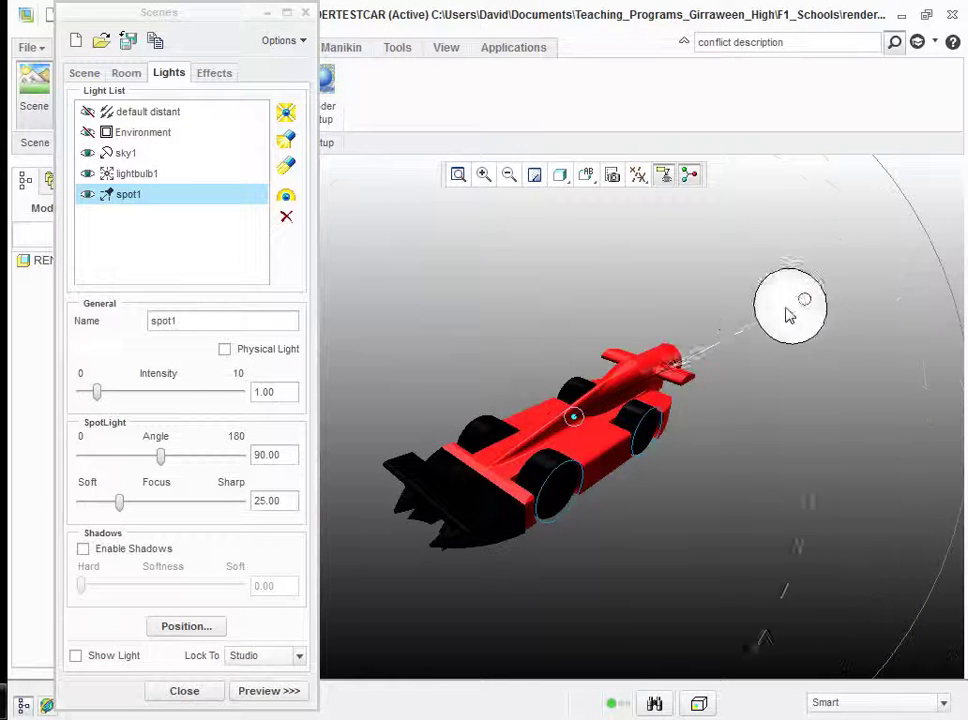
mouse_move(776, 320)
left_mouse_down()
mouse_move(648, 307)
mouse_move(568, 328)
mouse_move(566, 428)
mouse_move(627, 471)
mouse_move(713, 456)
mouse_move(825, 337)
mouse_move(847, 264)
mouse_move(847, 357)
mouse_move(795, 516)
mouse_move(702, 568)
mouse_move(681, 570)
mouse_move(804, 514)
mouse_move(825, 488)
mouse_move(817, 508)
mouse_move(823, 495)
mouse_move(681, 573)
mouse_move(579, 566)
mouse_move(515, 480)
mouse_move(443, 283)
mouse_move(400, 251)
mouse_move(311, 320)
mouse_move(294, 458)
mouse_move(434, 548)
mouse_move(559, 647)
mouse_move(501, 613)
mouse_move(579, 542)
mouse_move(763, 521)
left_mouse_up()
Aim spot1 at the car's rear from the right, narrowing its cone to 46.08 and raising it
mouse_move(576, 420)
left_mouse_down()
mouse_move(545, 462)
mouse_move(473, 508)
left_mouse_up()
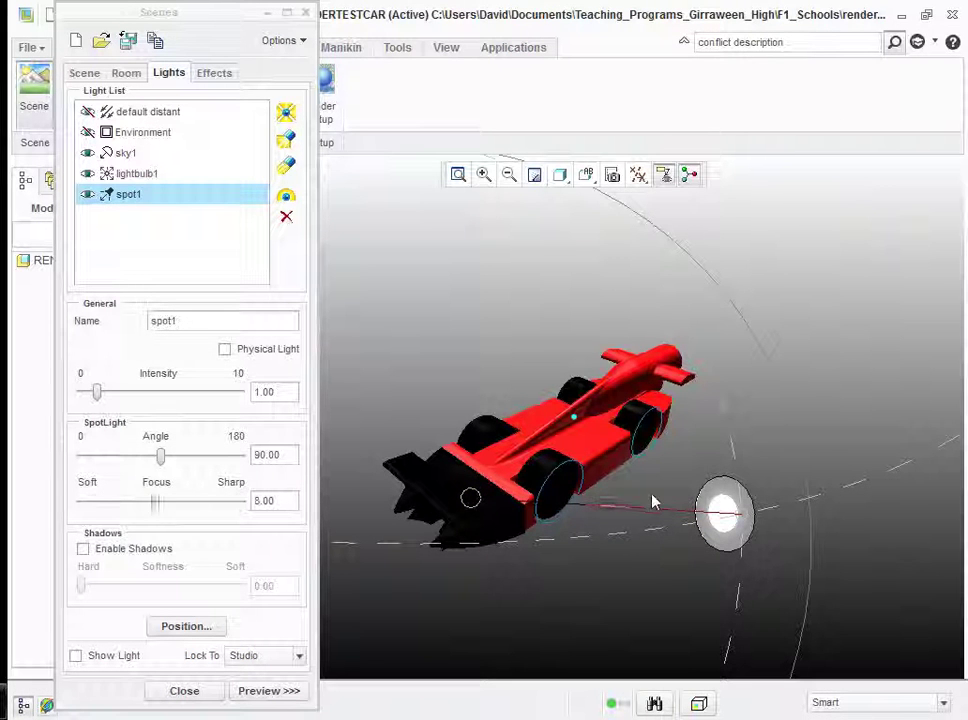
left_click_drag(745, 519, 408, 228)
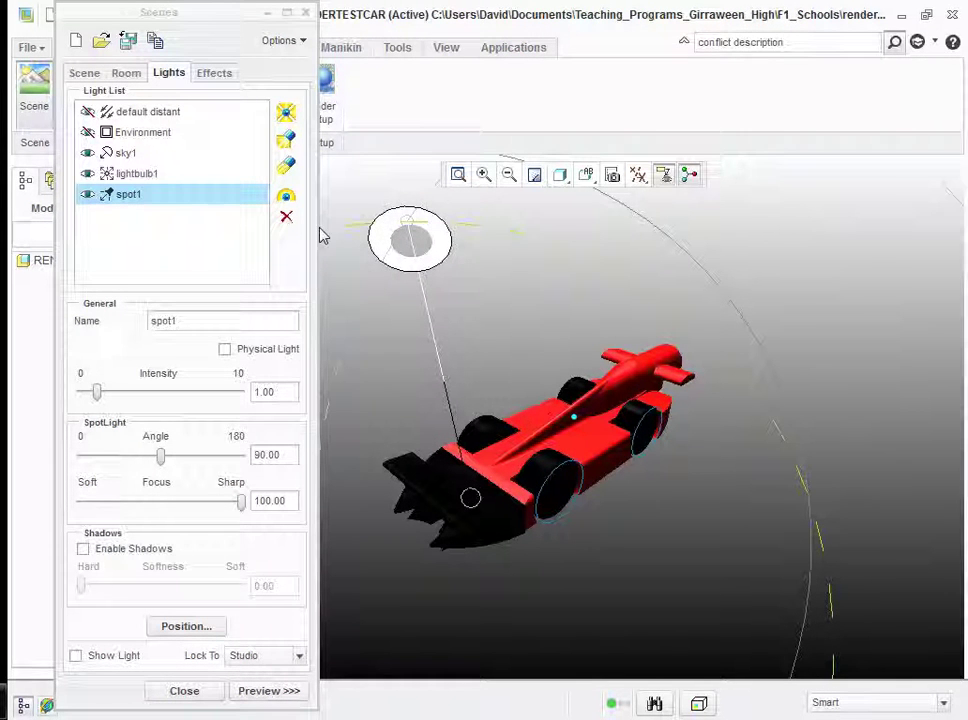
left_click_drag(447, 268, 716, 573)
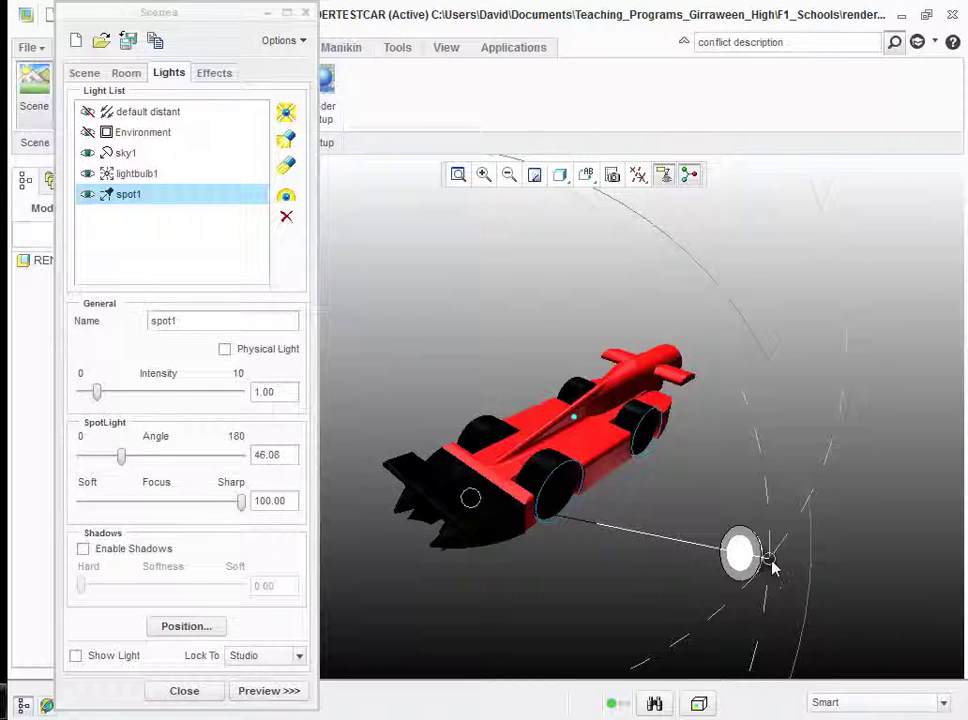
mouse_move(772, 566)
left_mouse_down()
mouse_move(802, 480)
mouse_move(804, 425)
mouse_move(800, 464)
mouse_move(870, 373)
mouse_move(743, 413)
mouse_move(847, 392)
mouse_move(853, 403)
left_mouse_up()
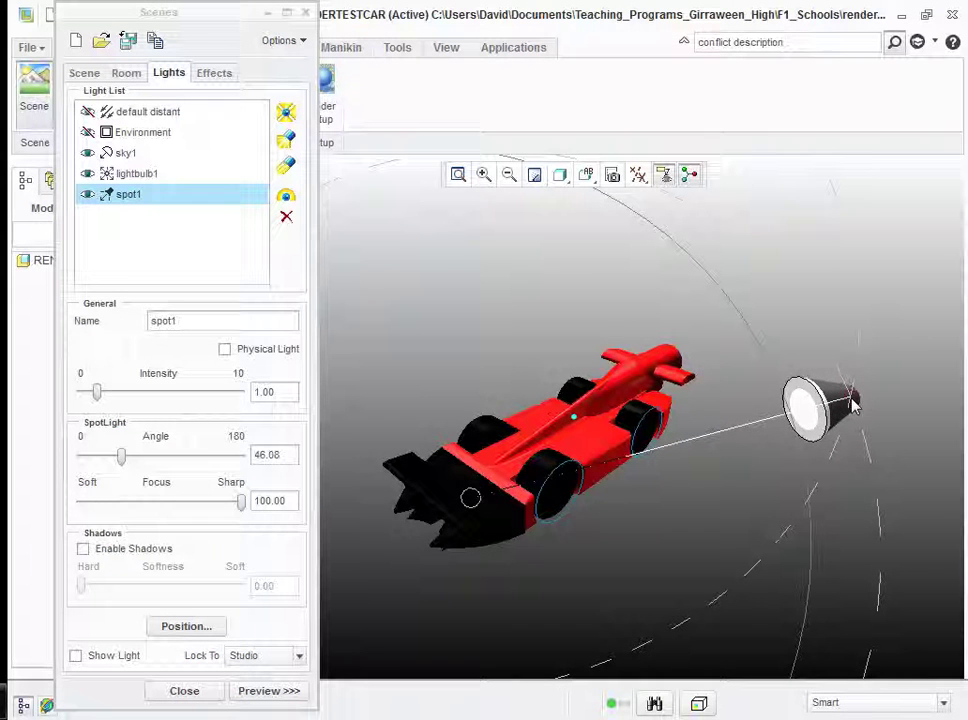
Move sky1 near the top of its dome and aim it down at the F1 car
left_click(125, 155)
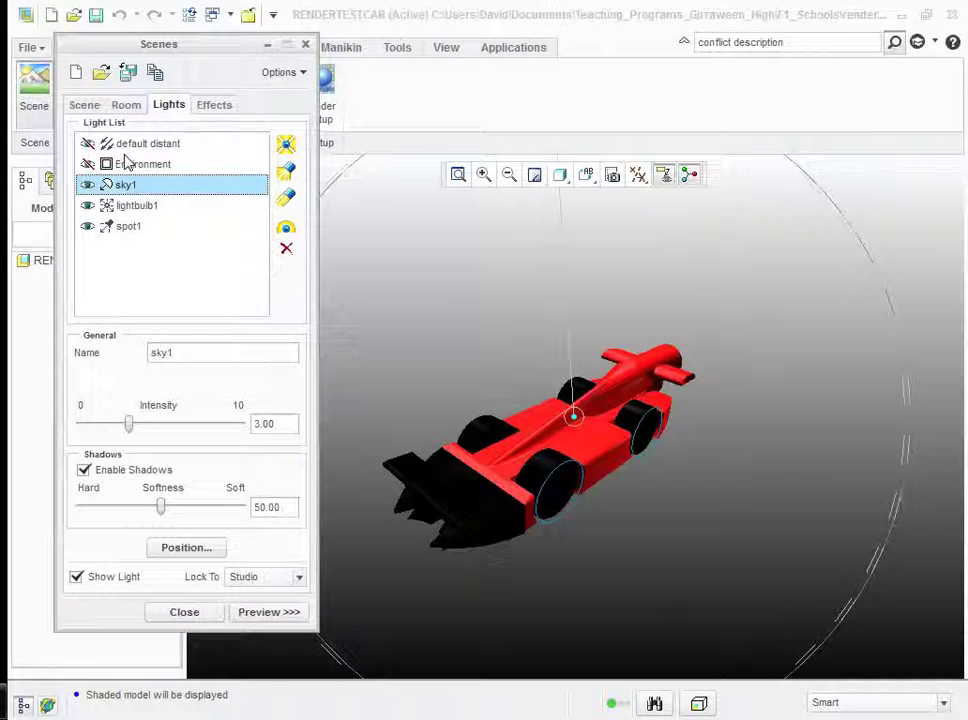
scroll(564, 247, "down", 3)
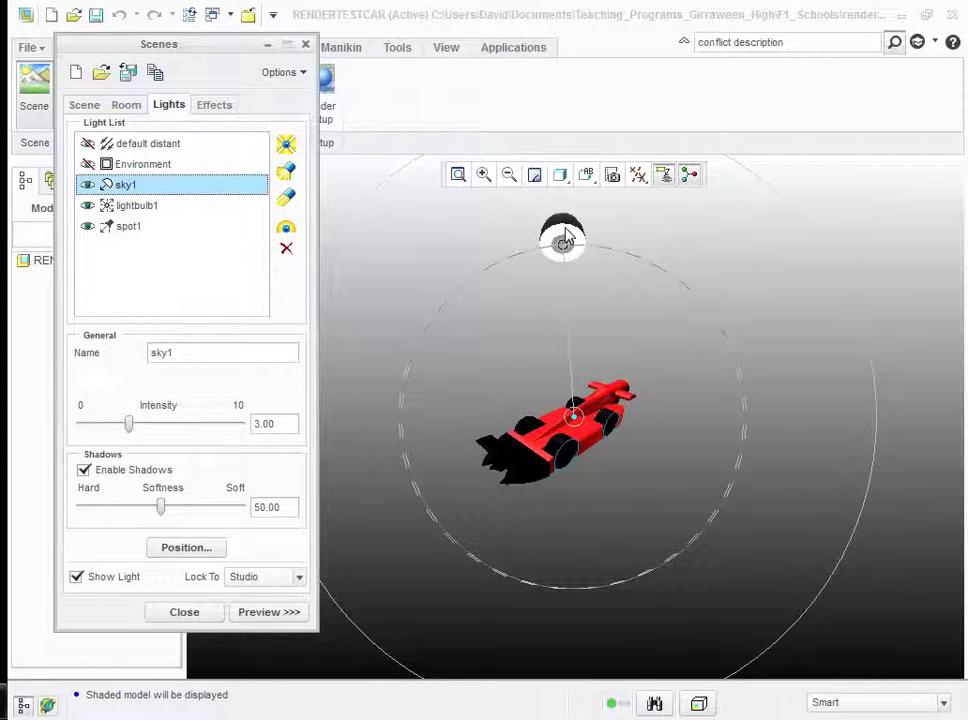
left_click(548, 276)
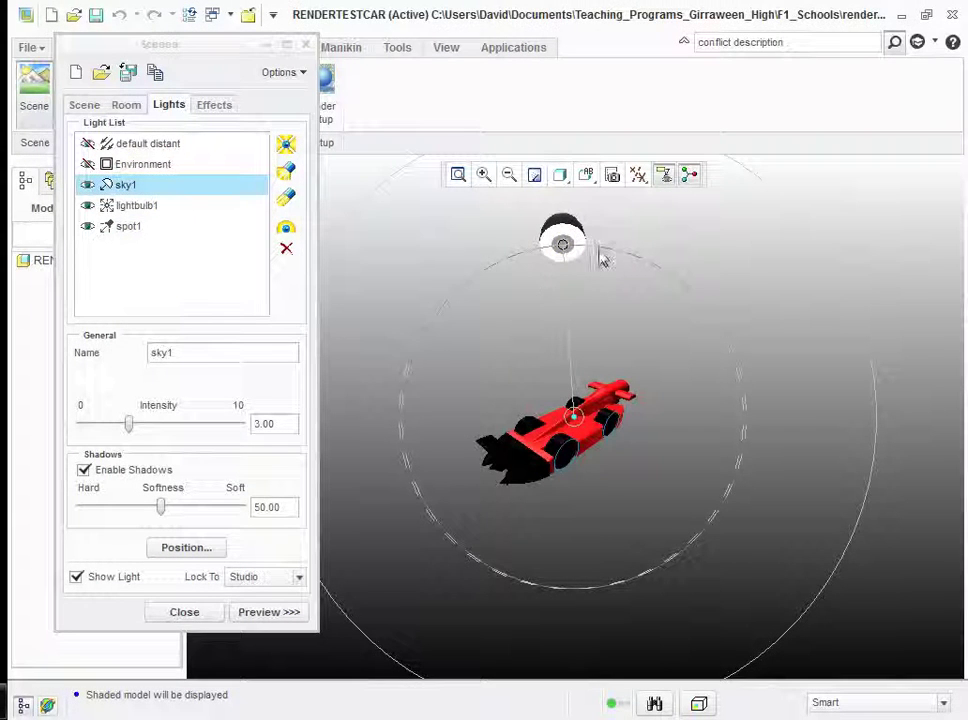
left_click_drag(588, 249, 575, 293)
scroll(635, 458, "down", 3)
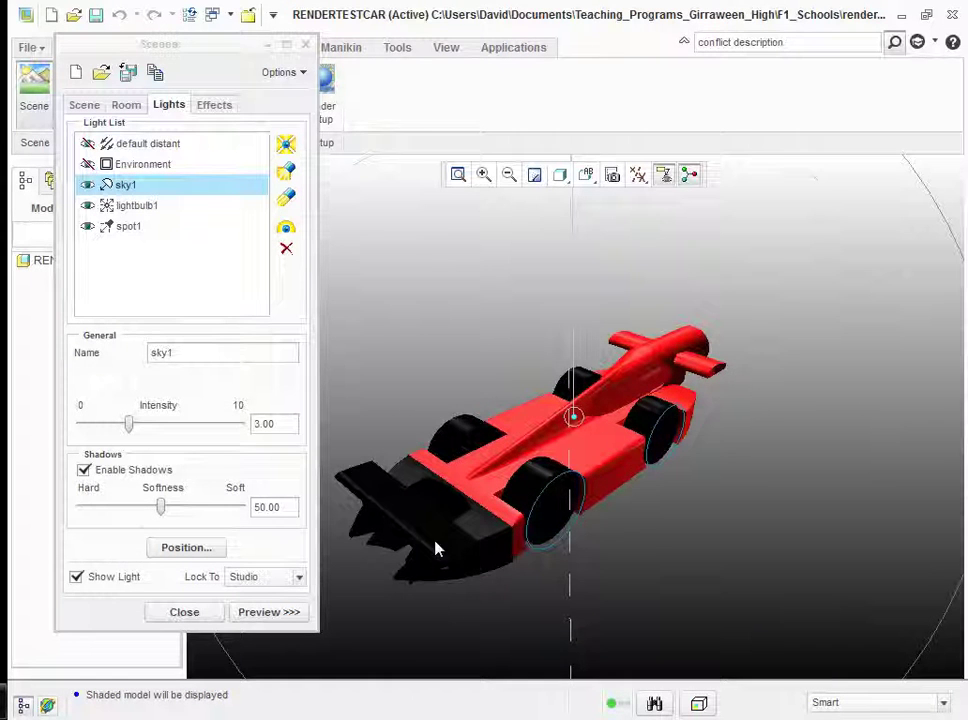
scroll(633, 265, "up", 3)
left_click_drag(578, 222, 568, 224)
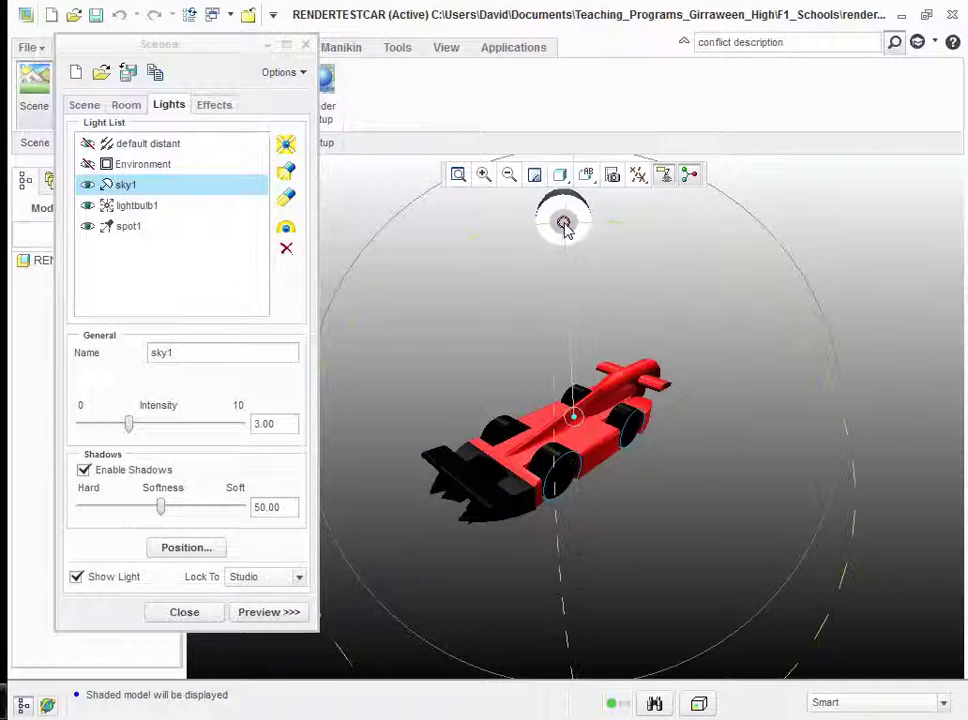
left_click_drag(565, 378, 568, 240)
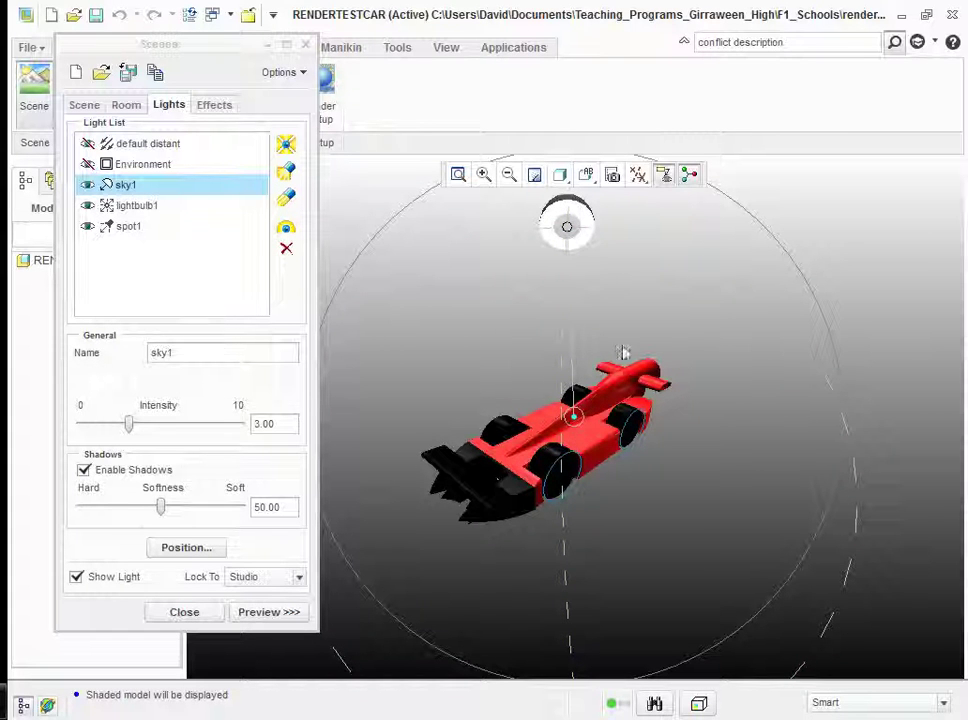
Delete spot1 from the Light List, keeping sky1 and lightbulb1
left_click(160, 166)
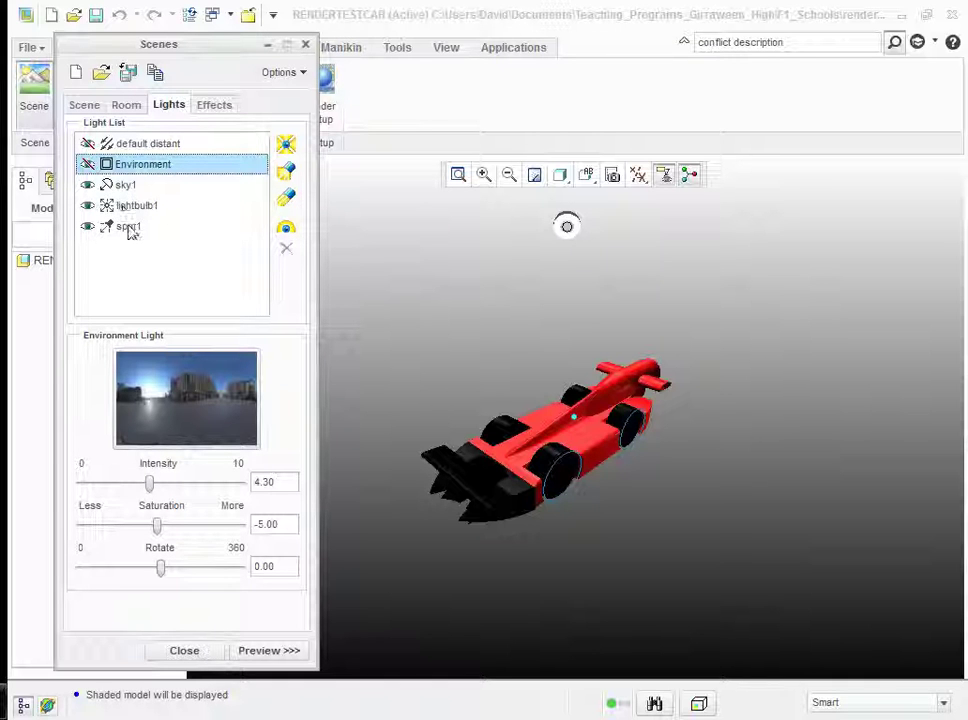
left_click(126, 232)
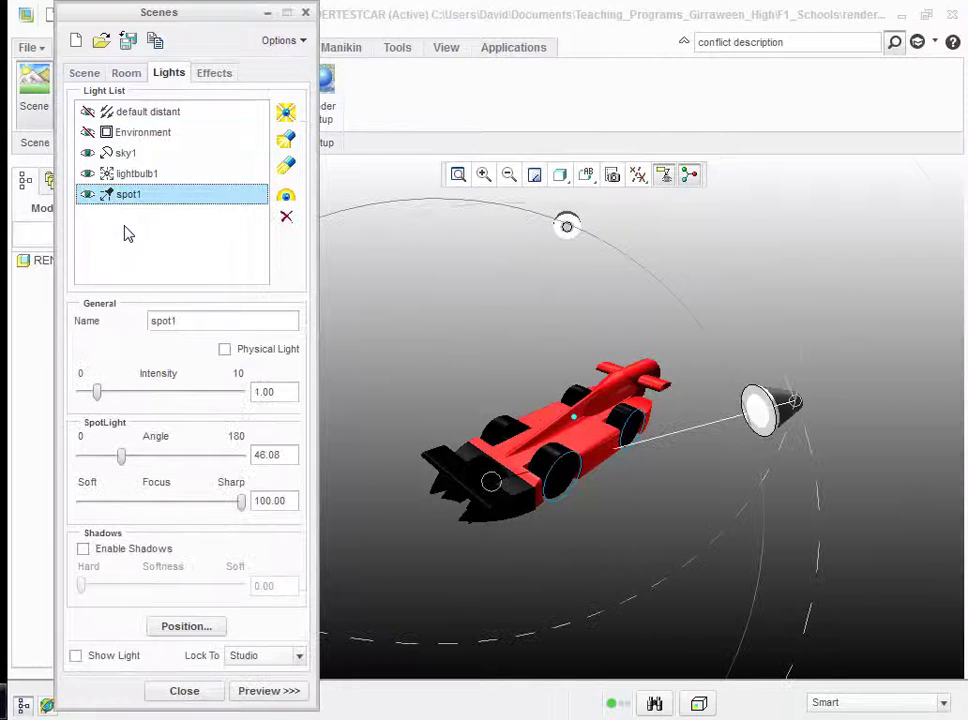
left_click(286, 219)
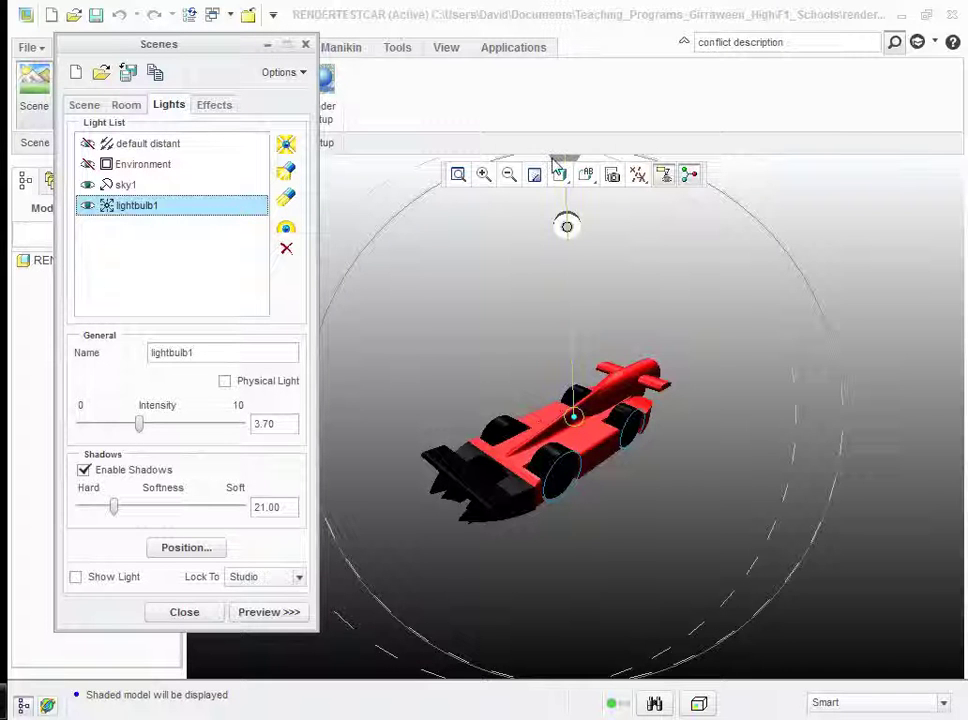
scroll(553, 163, "up", 2)
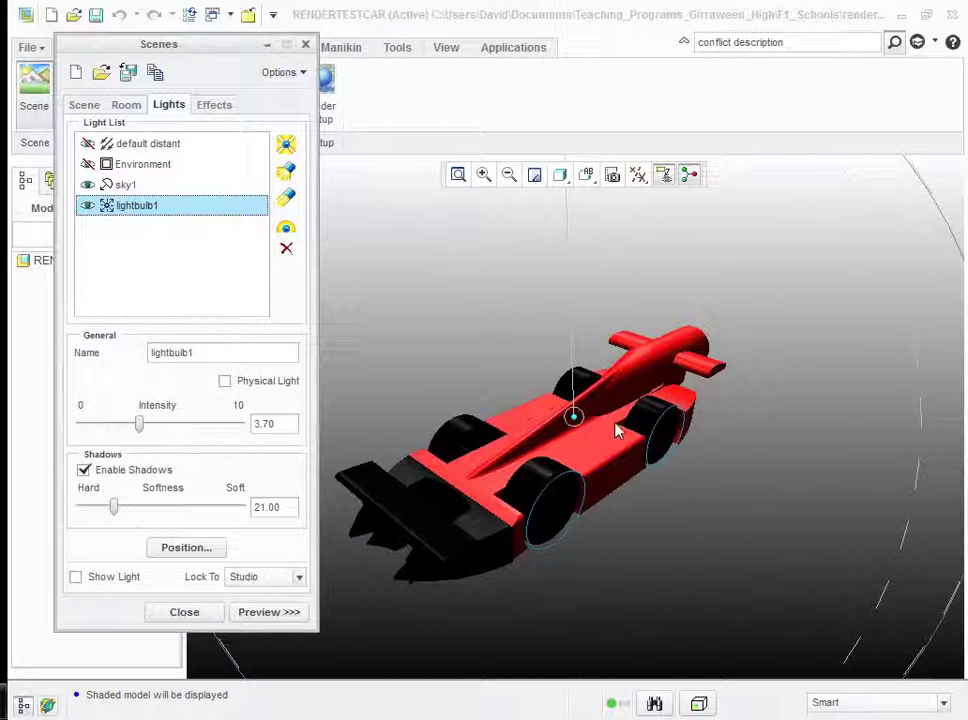
scroll(620, 437, "down", 2)
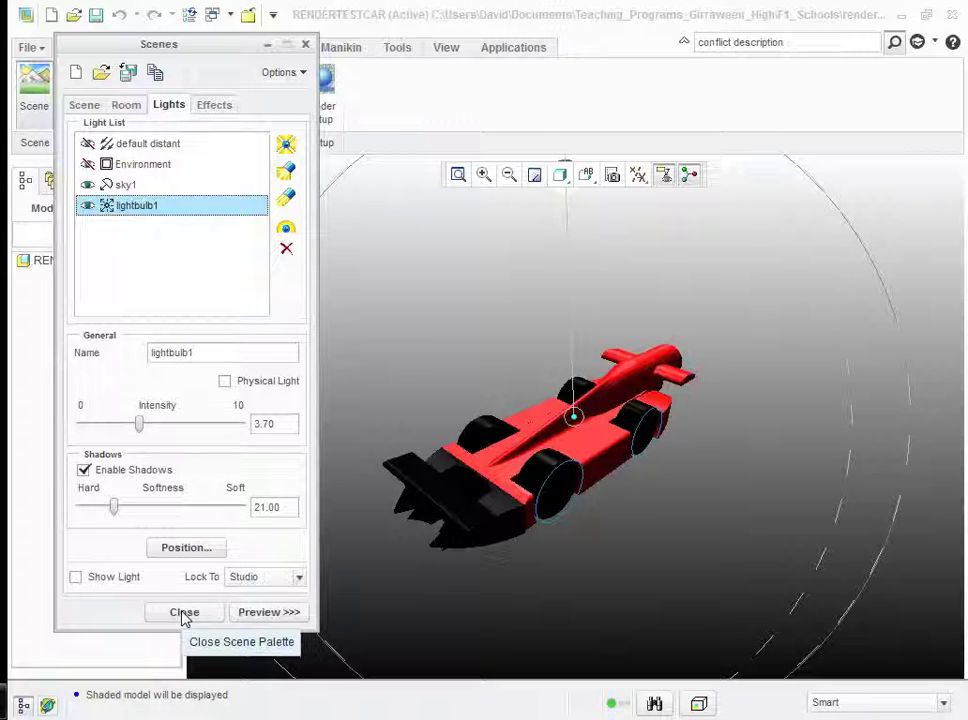
left_click(213, 106)
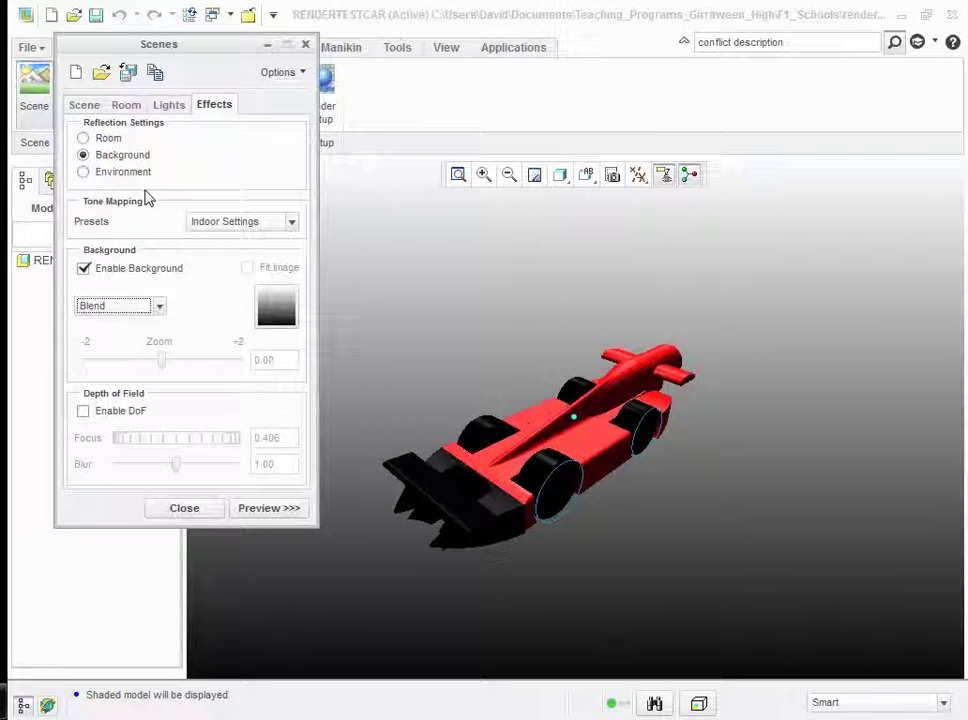
Take reflections from the environment and use Studio Settings tone mapping
left_click(83, 139)
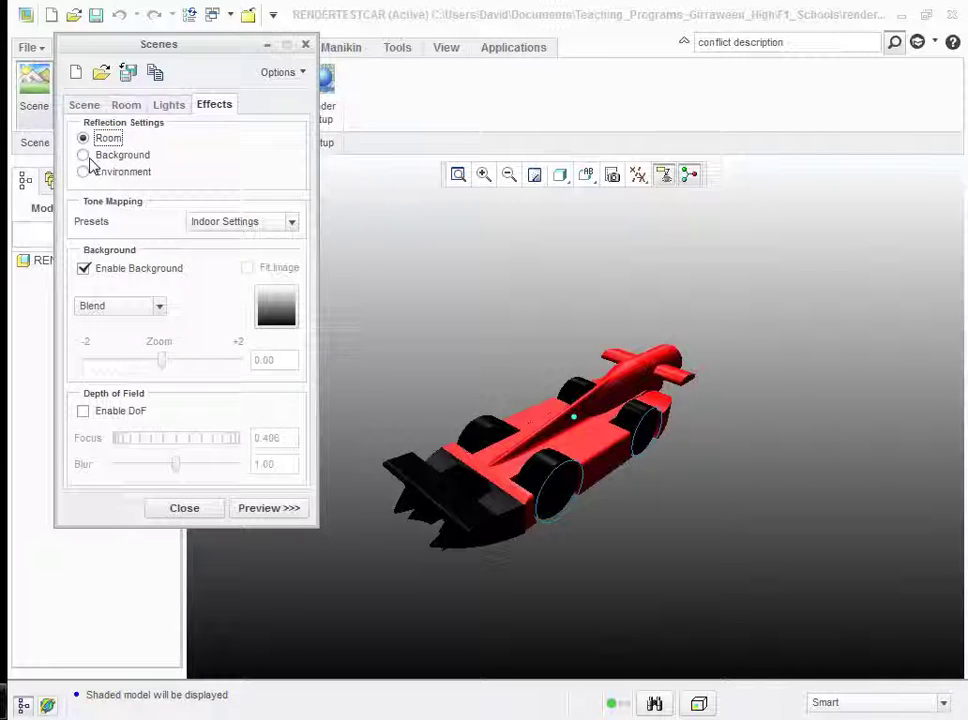
left_click(85, 156)
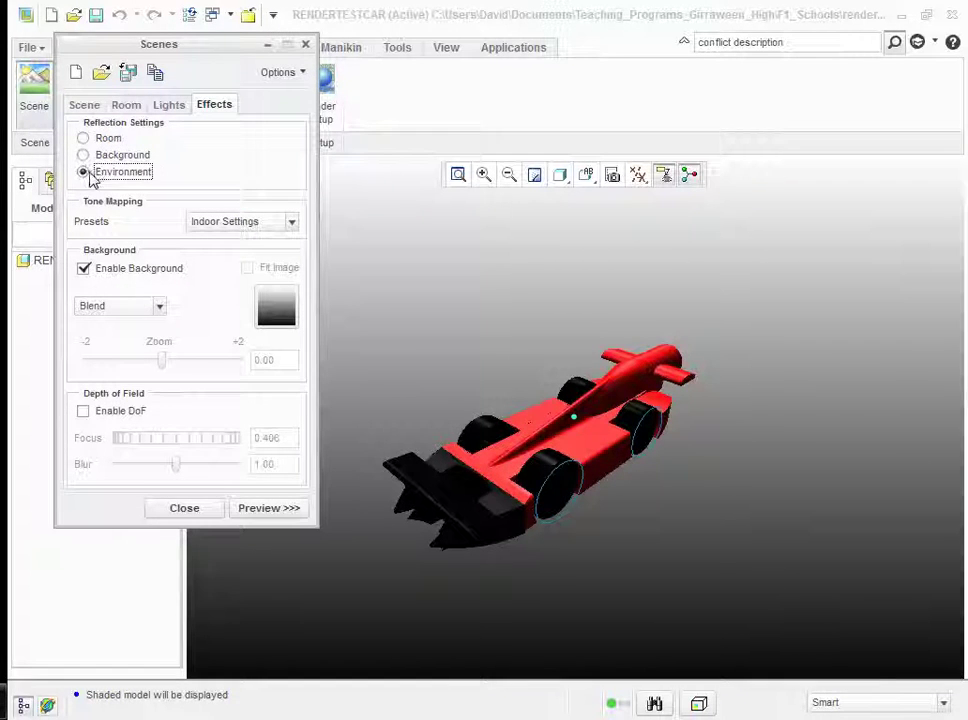
left_click(292, 222)
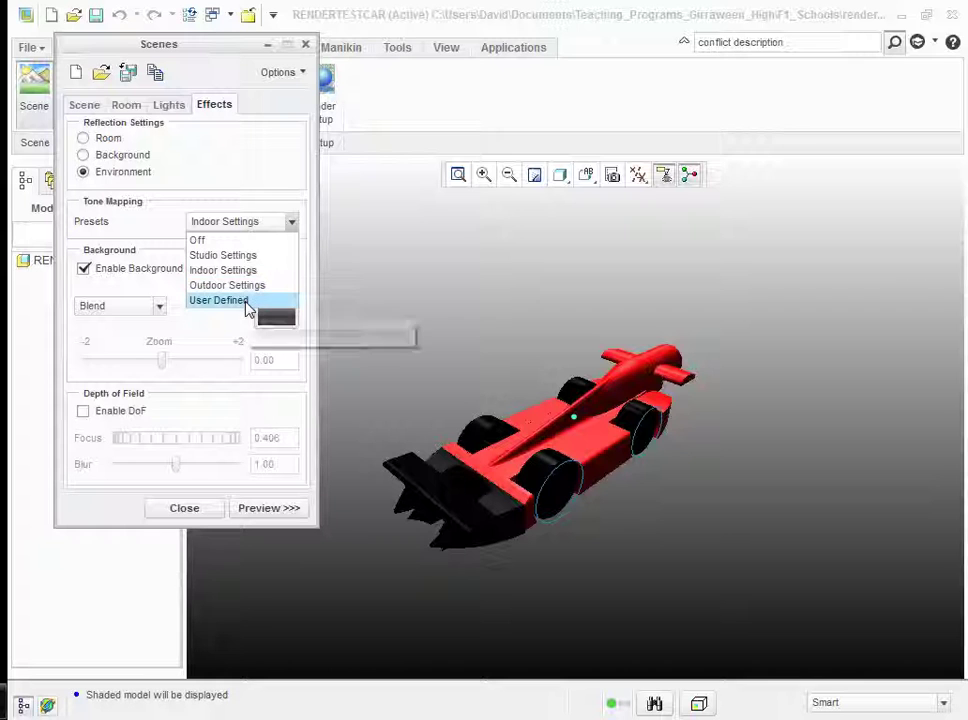
left_click(240, 256)
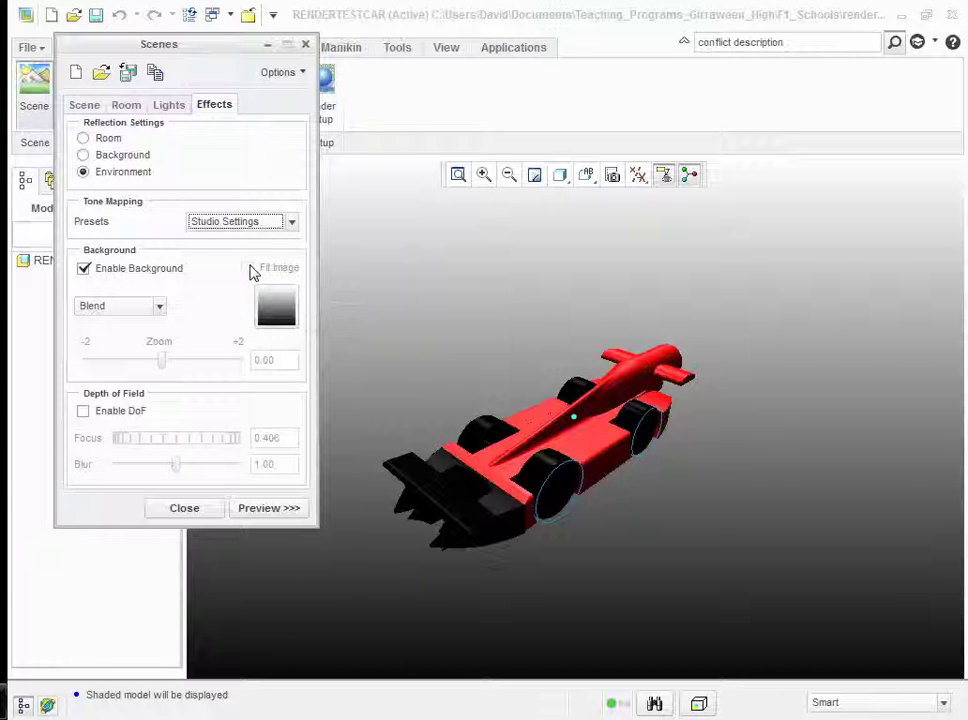
Keep the Blend background and enable depth of field with focus 1.070
left_click(160, 308)
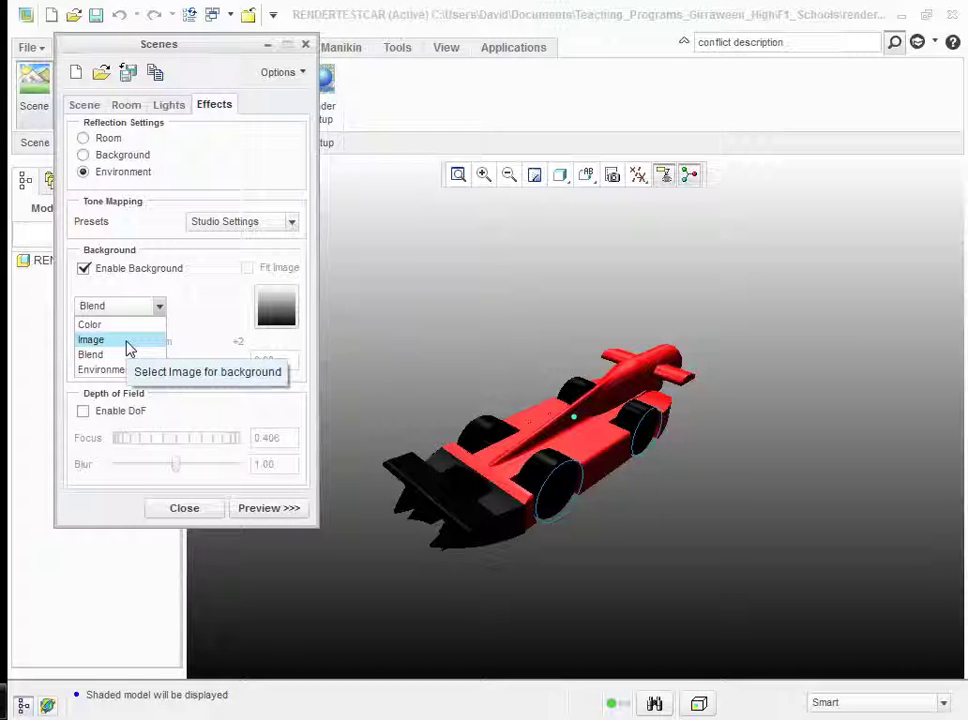
left_click(213, 306)
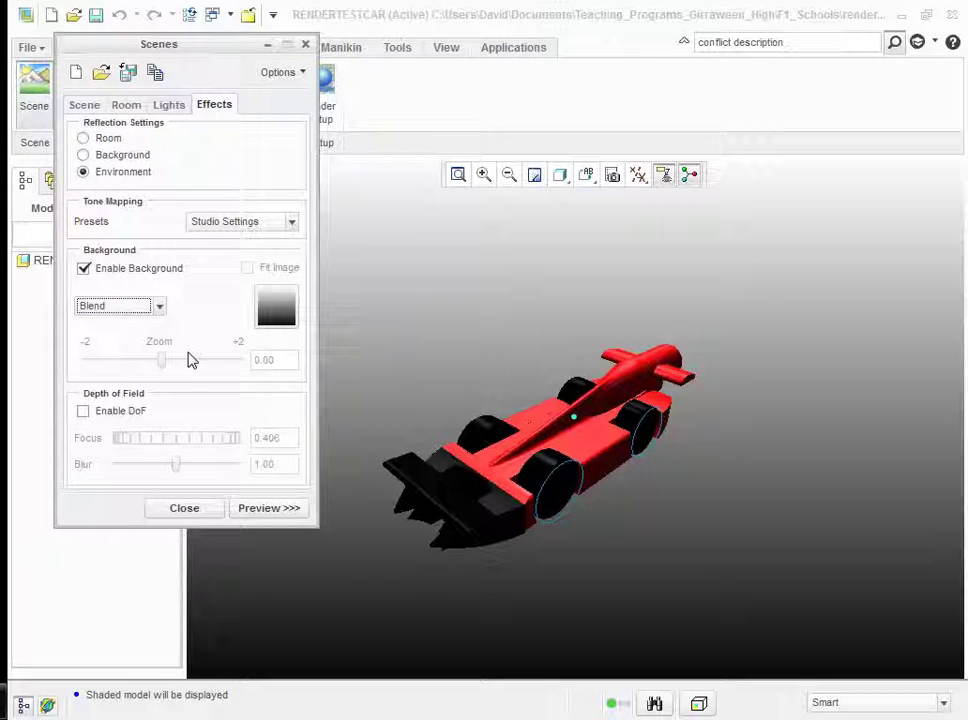
left_click(82, 412)
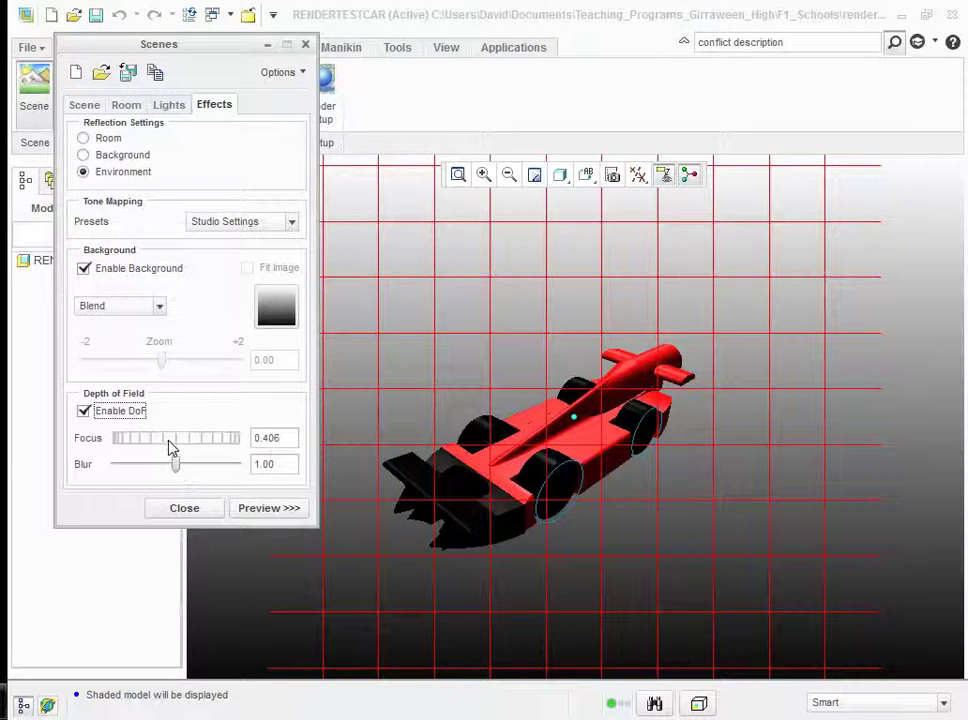
left_click_drag(168, 443, 211, 450)
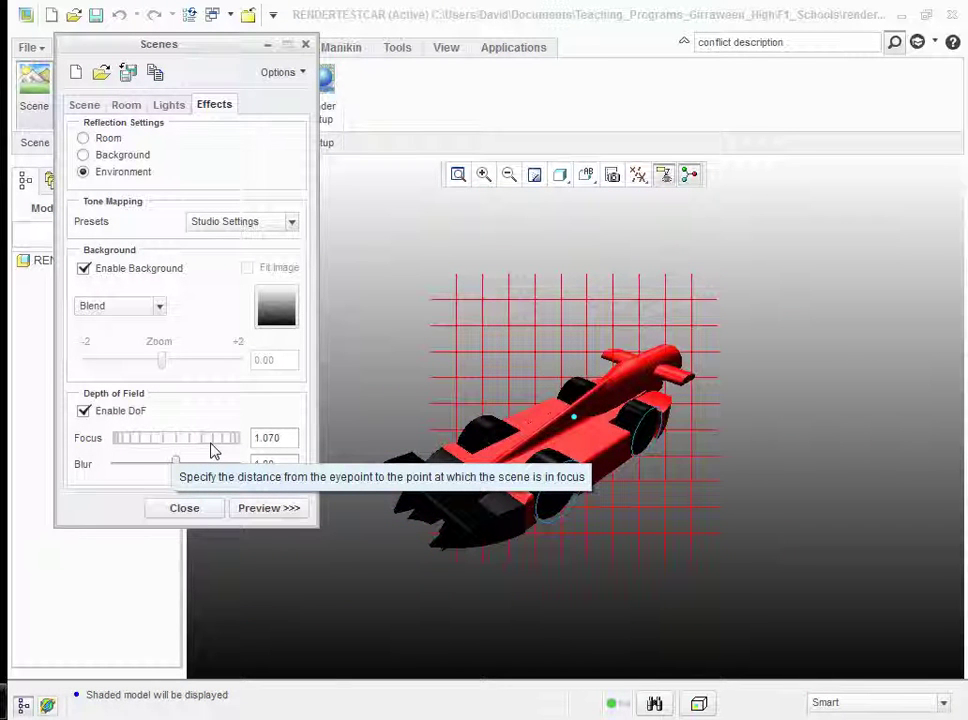
Close the scene palette and set Render Setup to Photolux at Draft quality
left_click(185, 508)
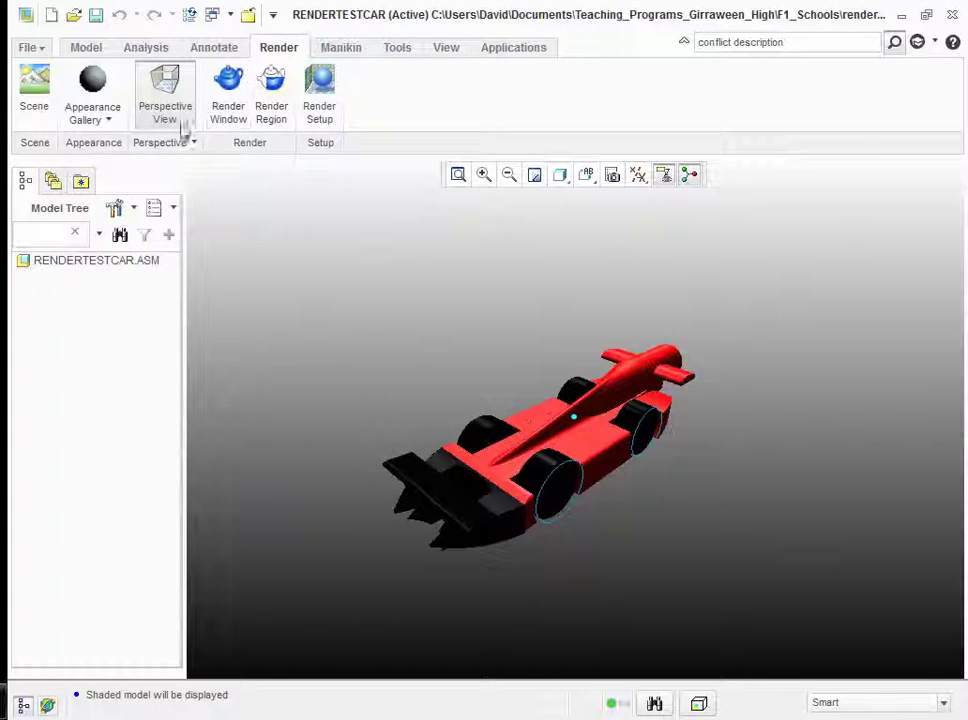
left_click(317, 110)
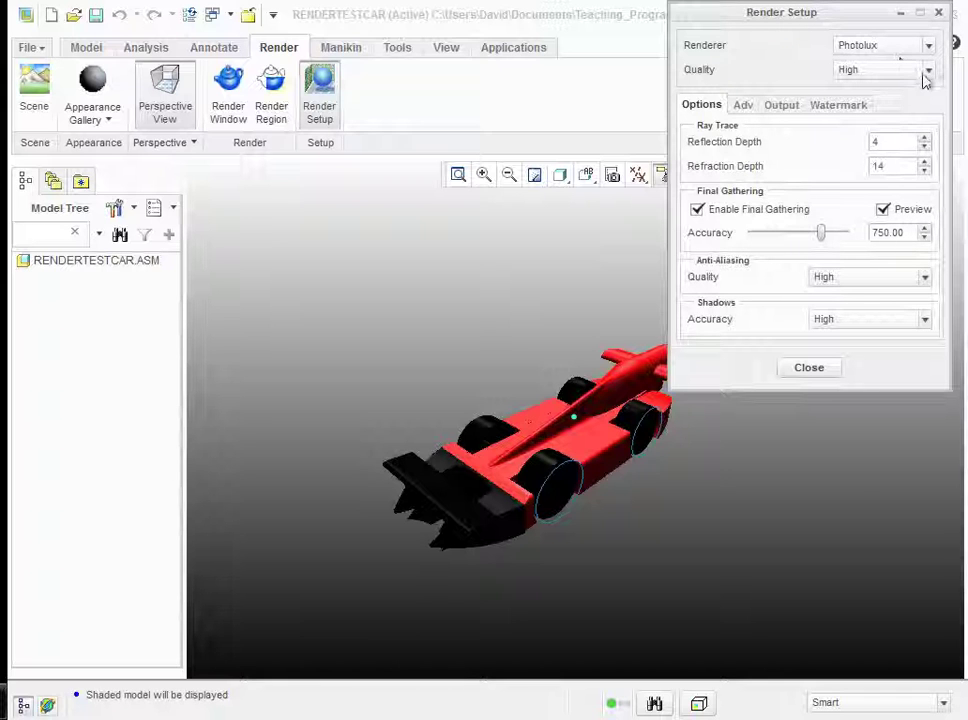
left_click(929, 47)
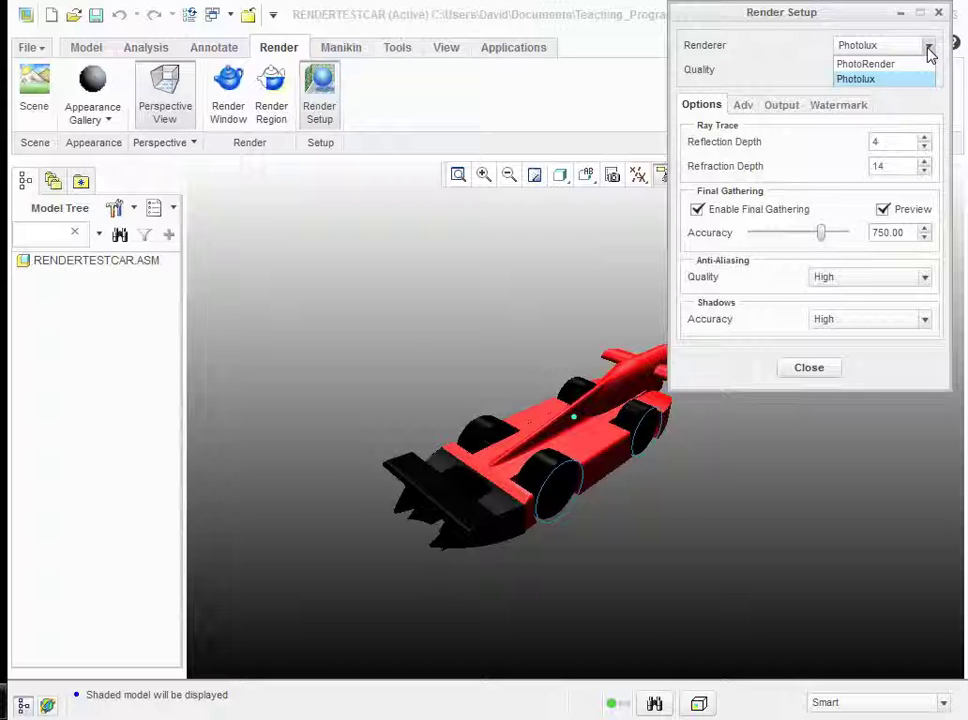
left_click(775, 80)
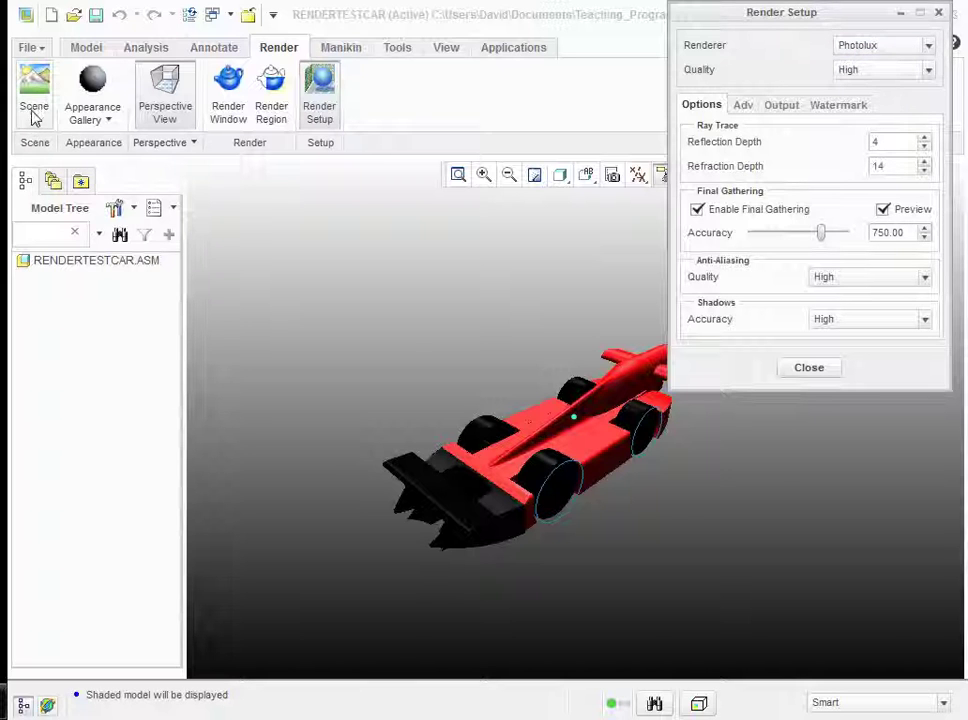
left_click(928, 70)
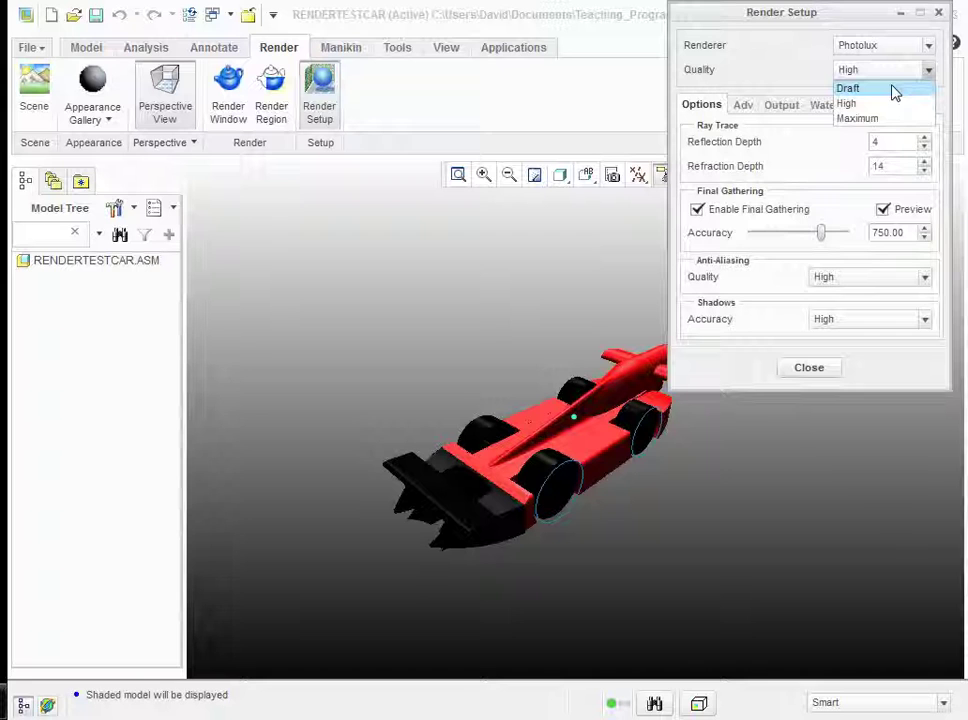
left_click(894, 90)
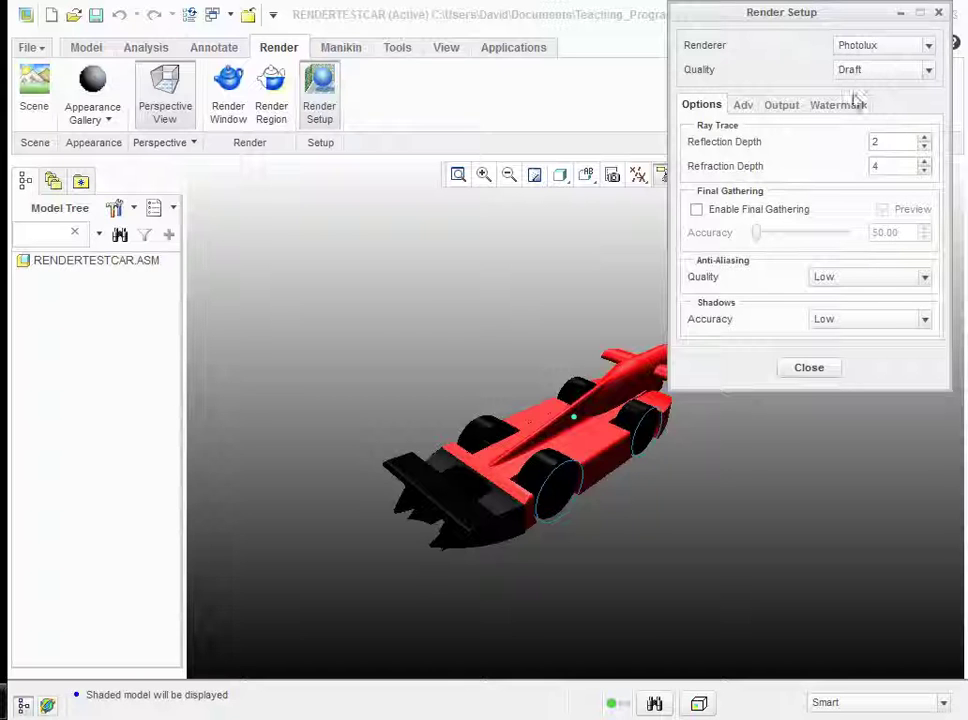
Run a Photolux test render of a region framed around the car's rear wheel
left_click(805, 370)
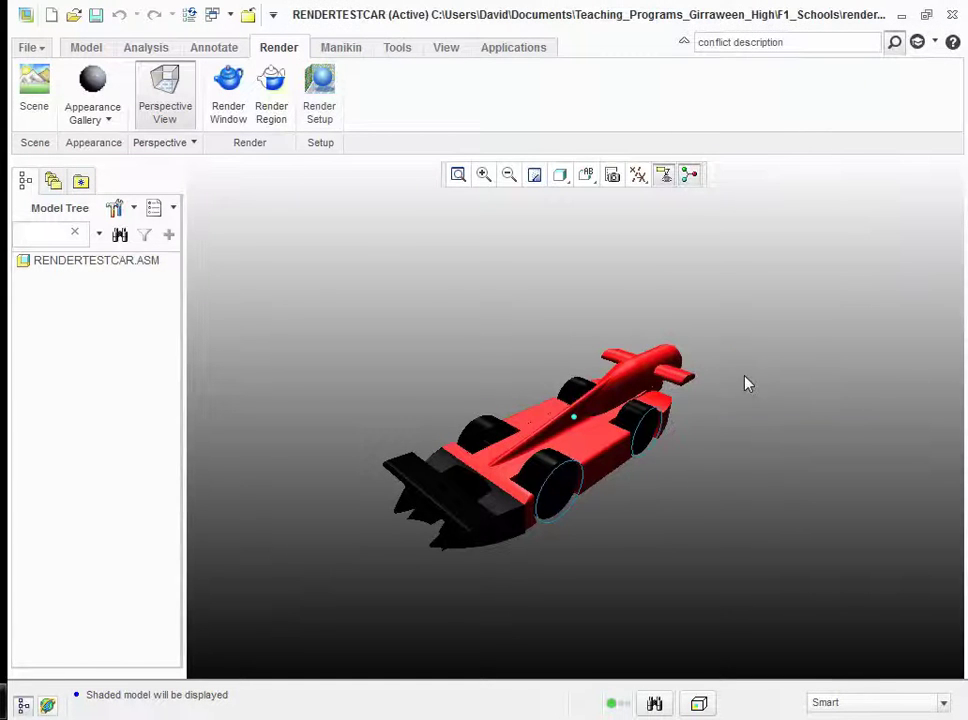
left_click(273, 98)
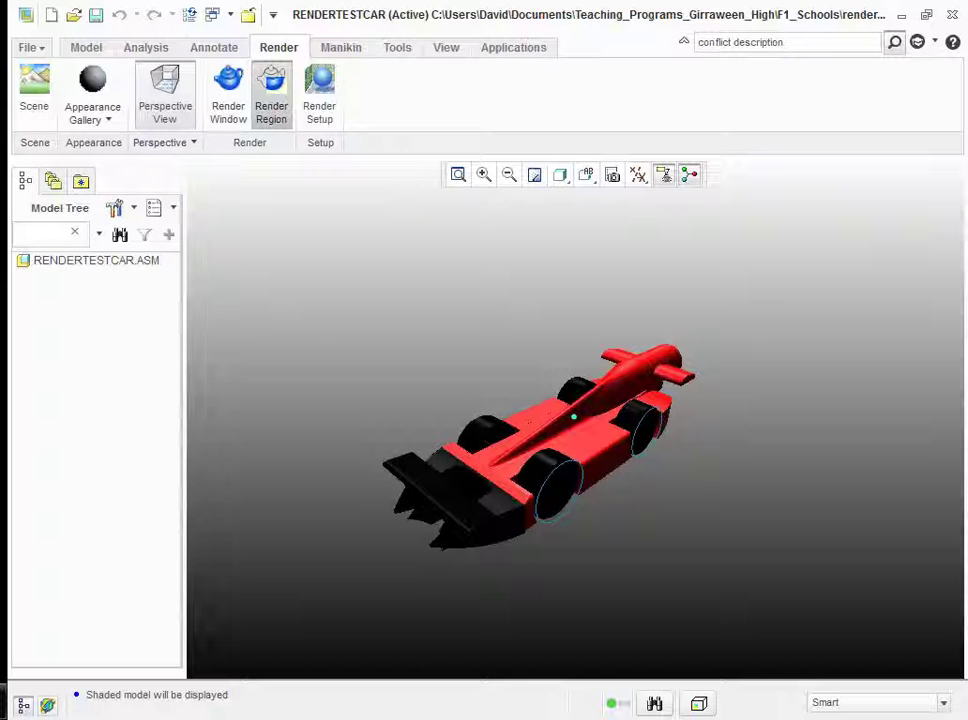
left_click_drag(491, 462, 639, 554)
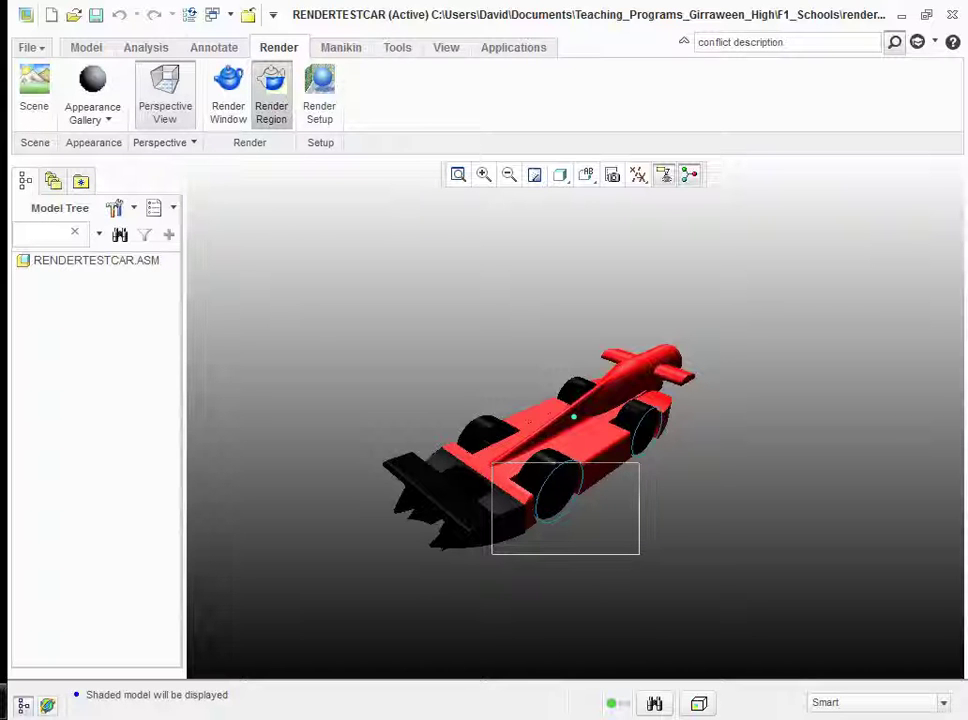
middle_click(640, 558)
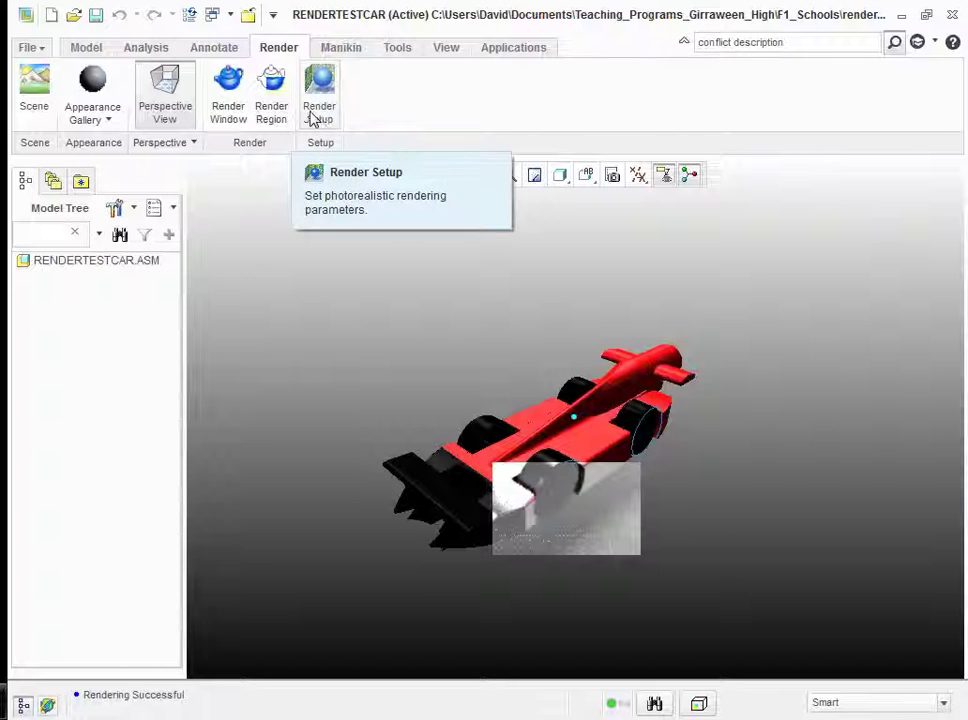
Render the whole window view of the F1 car with Photolux
left_click(226, 103)
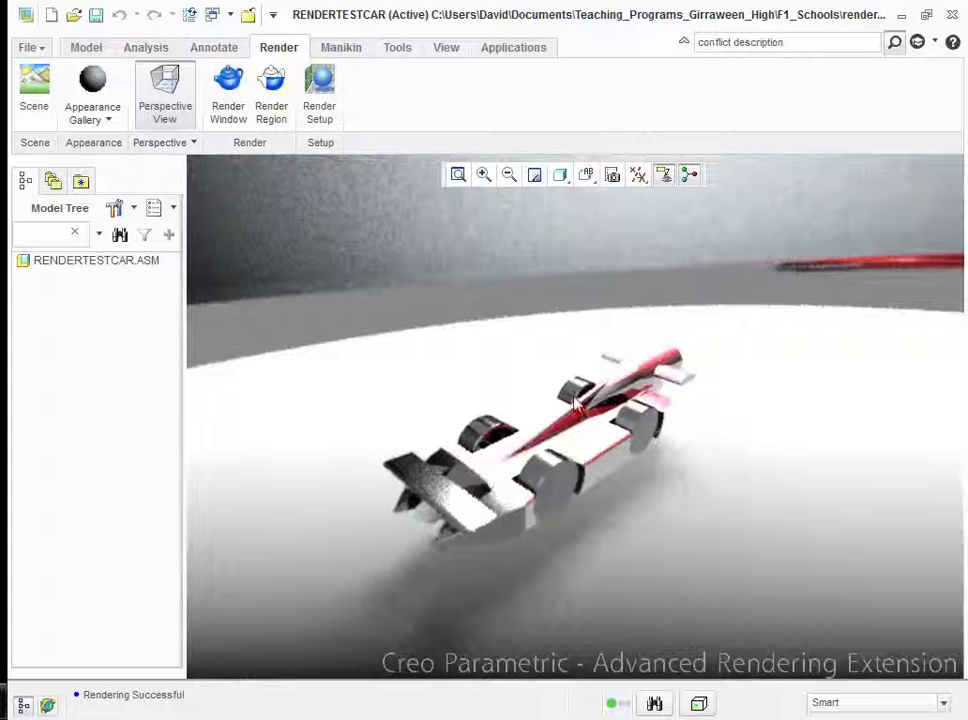
Return to the shaded view and set the render quality to High
left_click(686, 378)
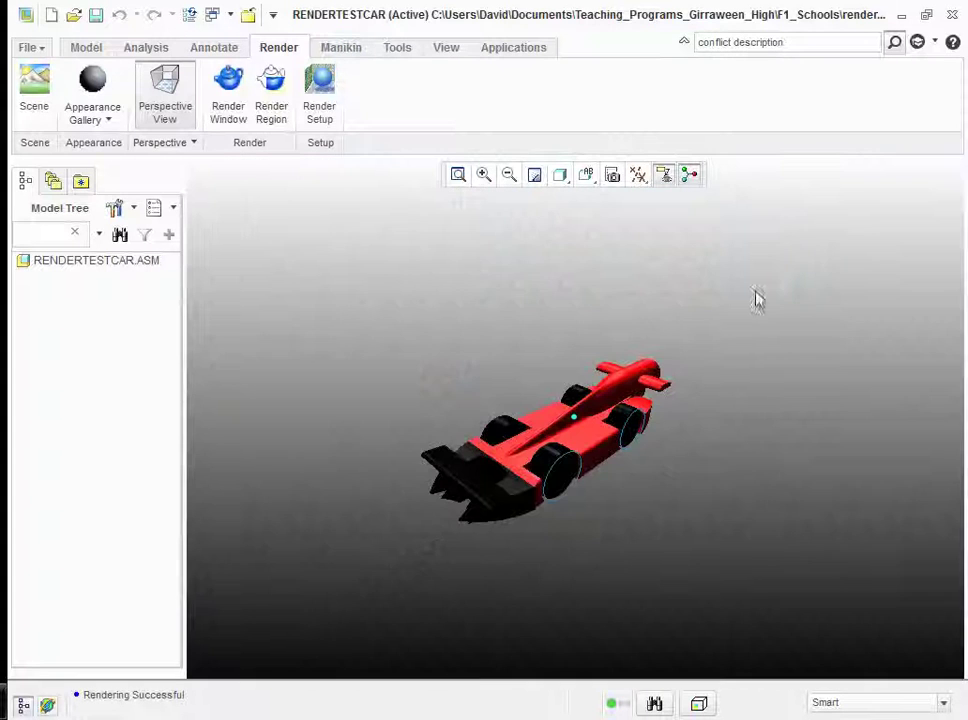
left_click(320, 100)
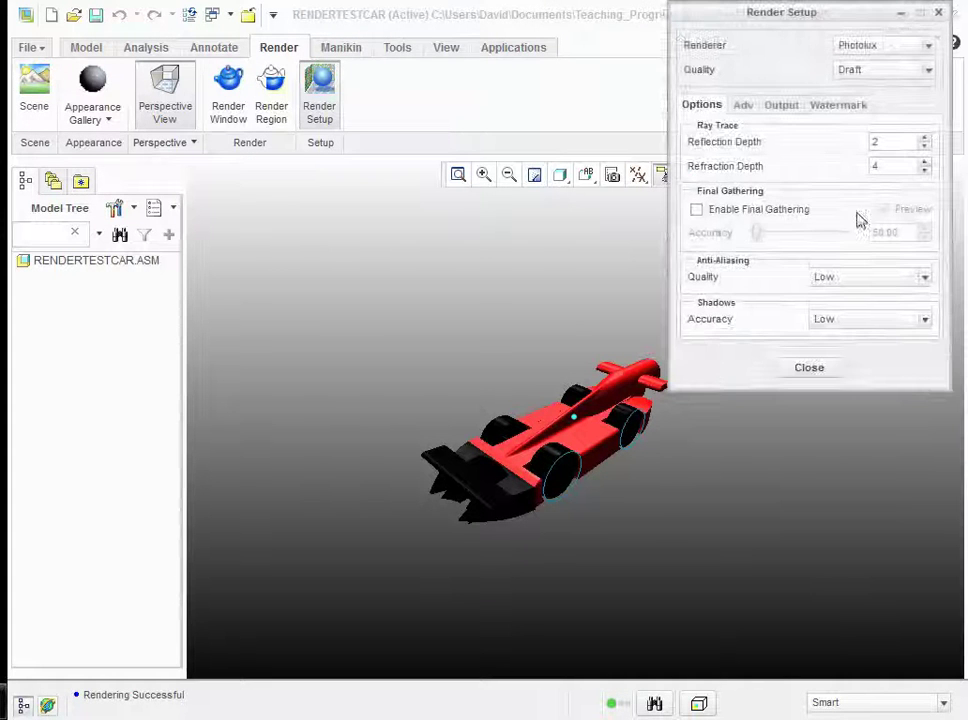
left_click(930, 70)
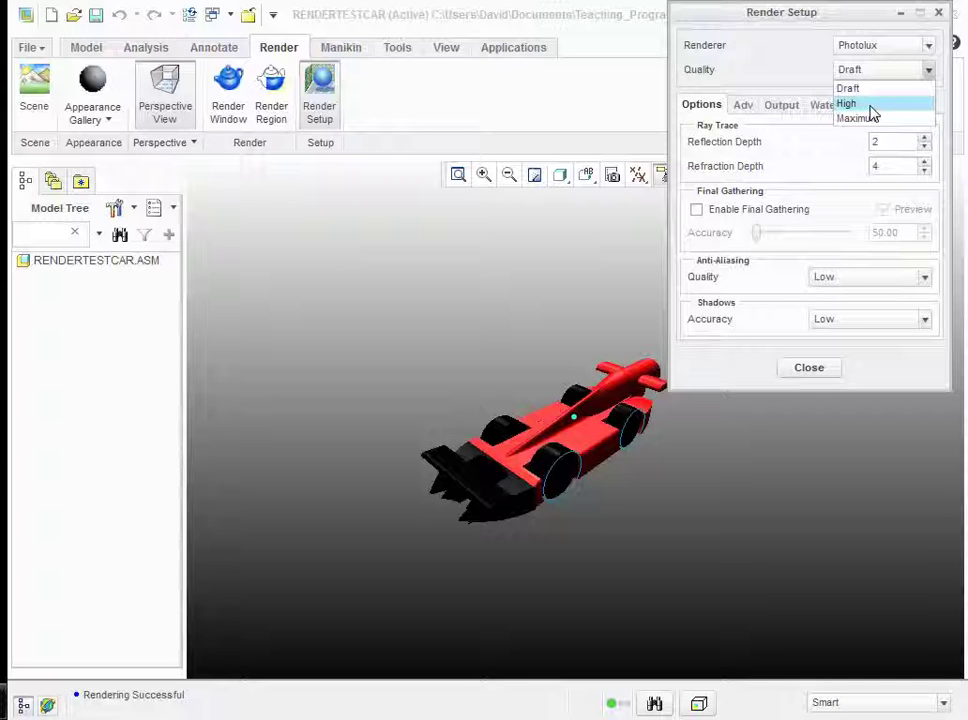
left_click(870, 105)
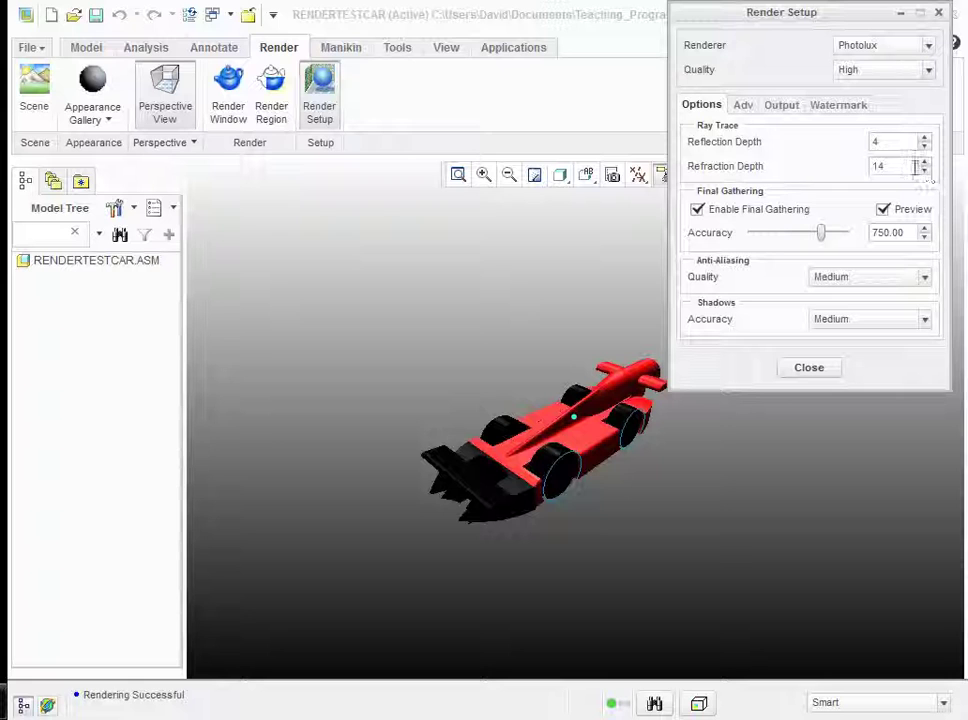
Lower refraction depth to 4 and set anti-aliasing and shadow accuracy to High
left_click(925, 173)
left_click(925, 173)
left_click(925, 277)
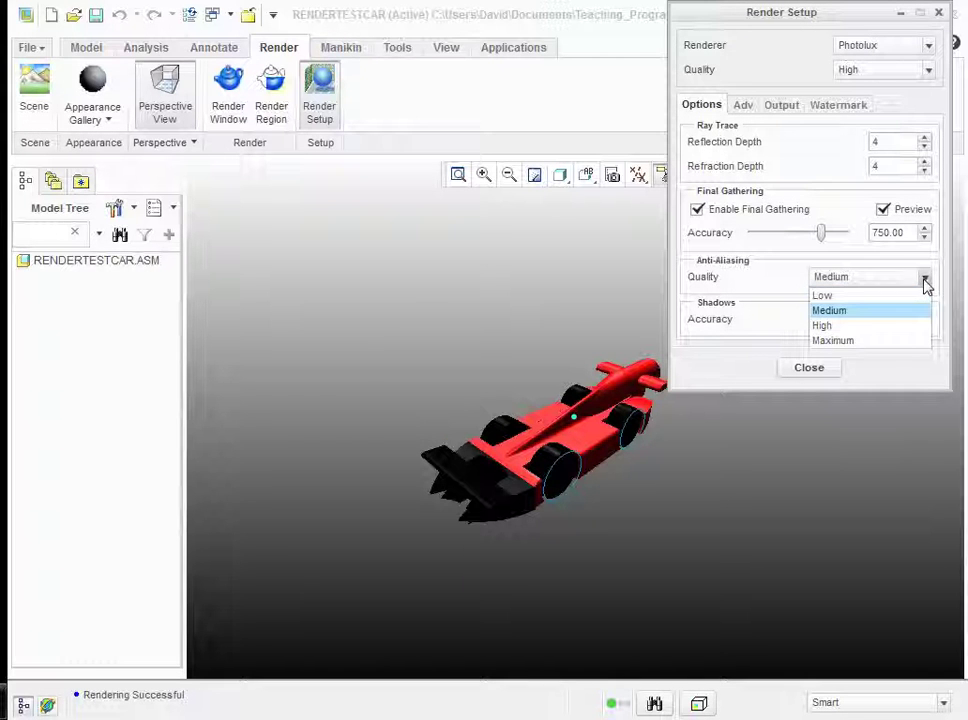
left_click(880, 327)
left_click(924, 321)
left_click(881, 370)
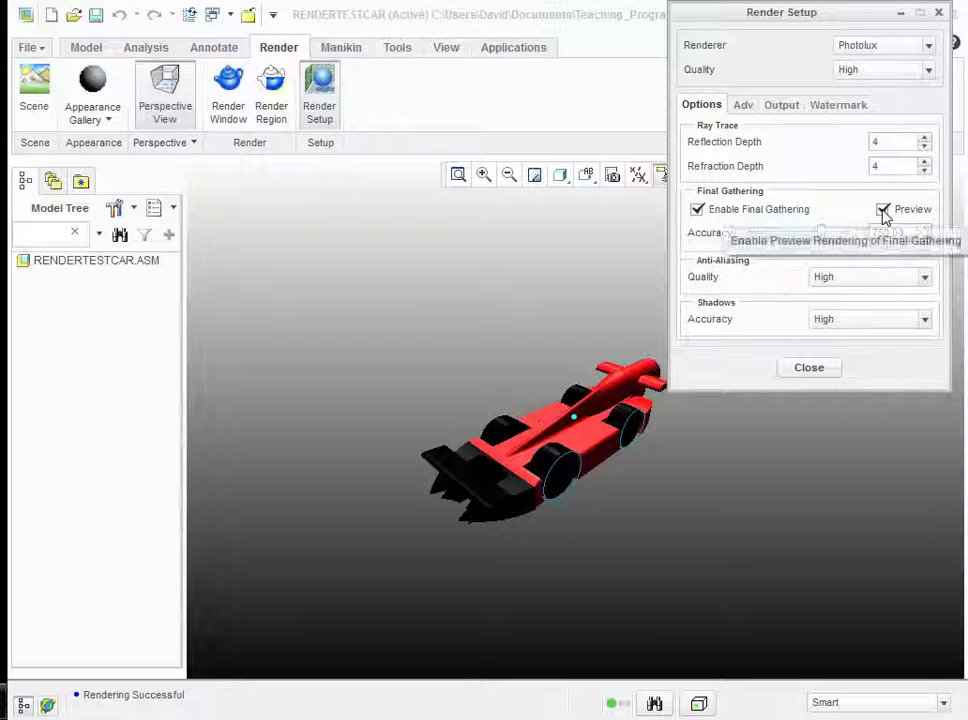
Check the Adv and Output settings, leaving alpha off and output to Full Window
left_click(747, 108)
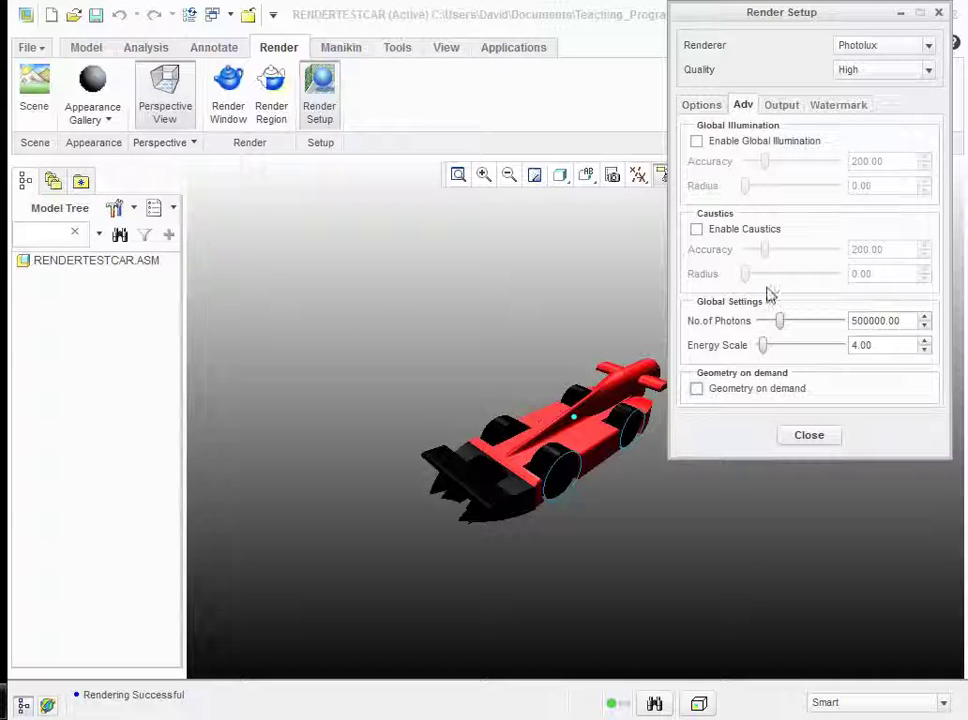
left_click(780, 106)
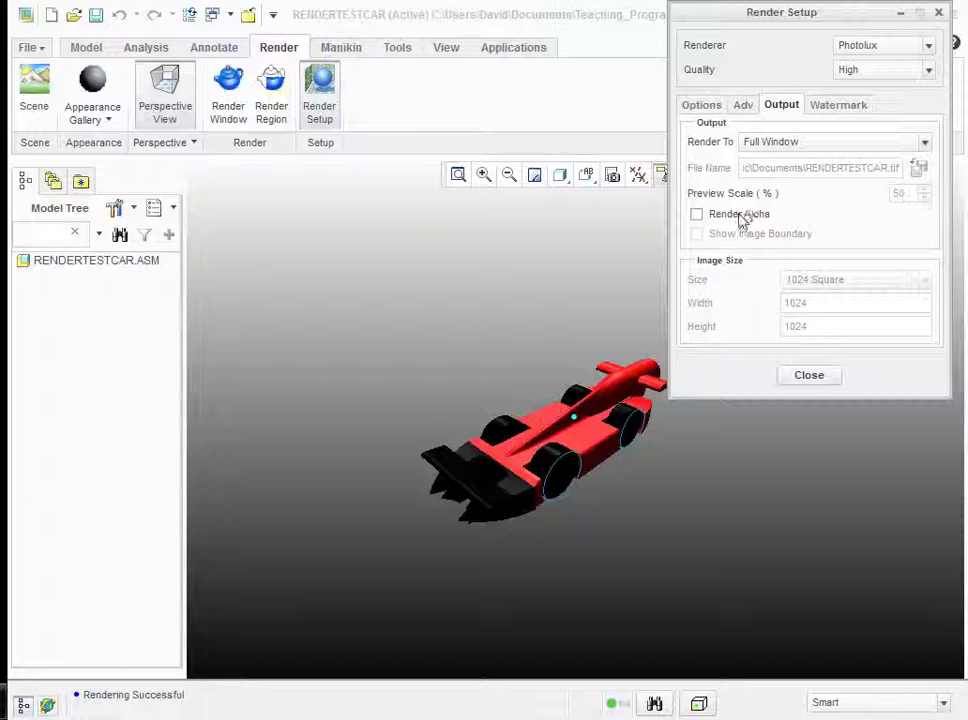
left_click(697, 215)
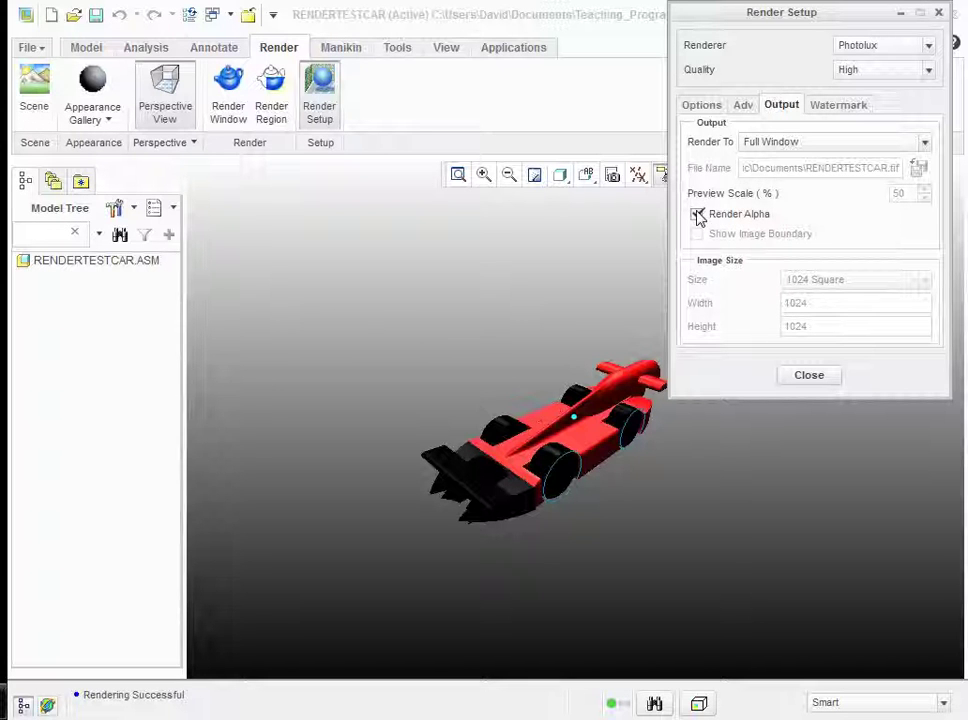
left_click(696, 214)
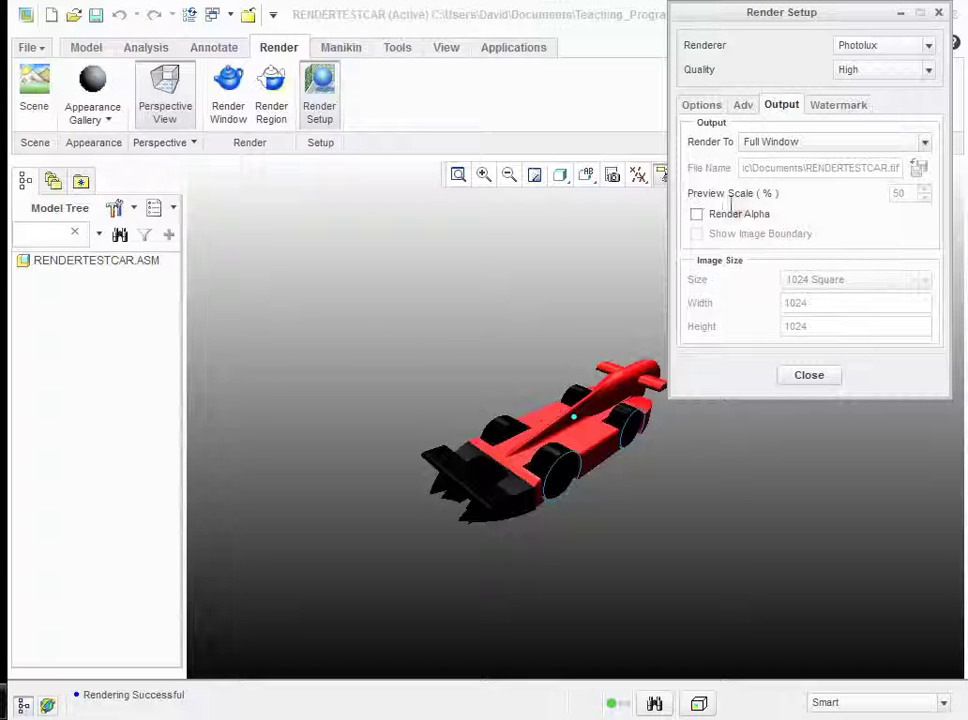
left_click(924, 143)
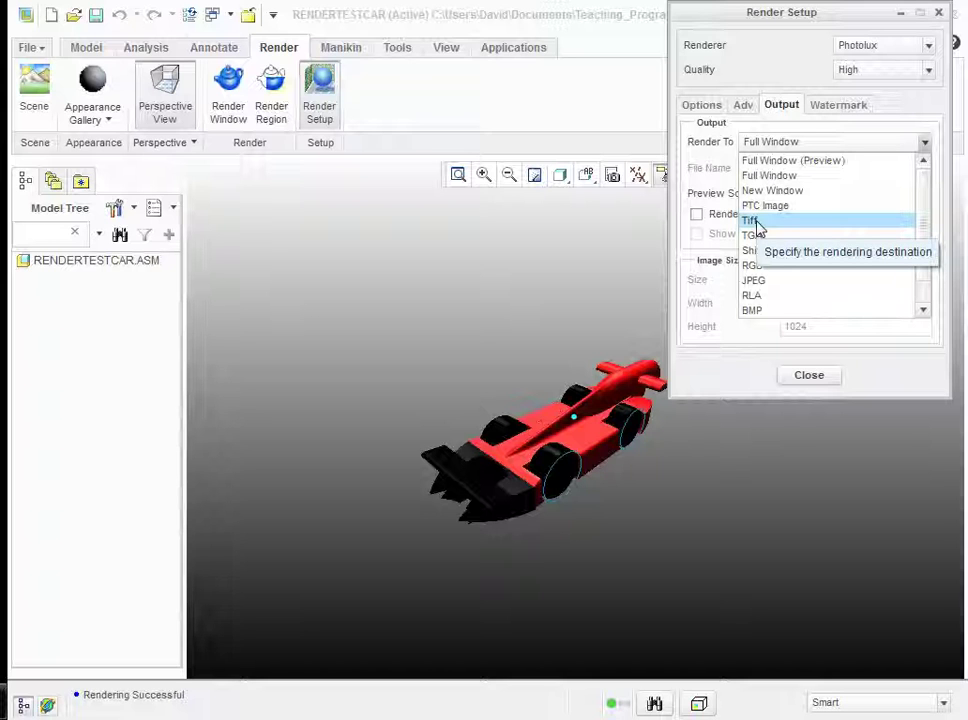
left_click(797, 470)
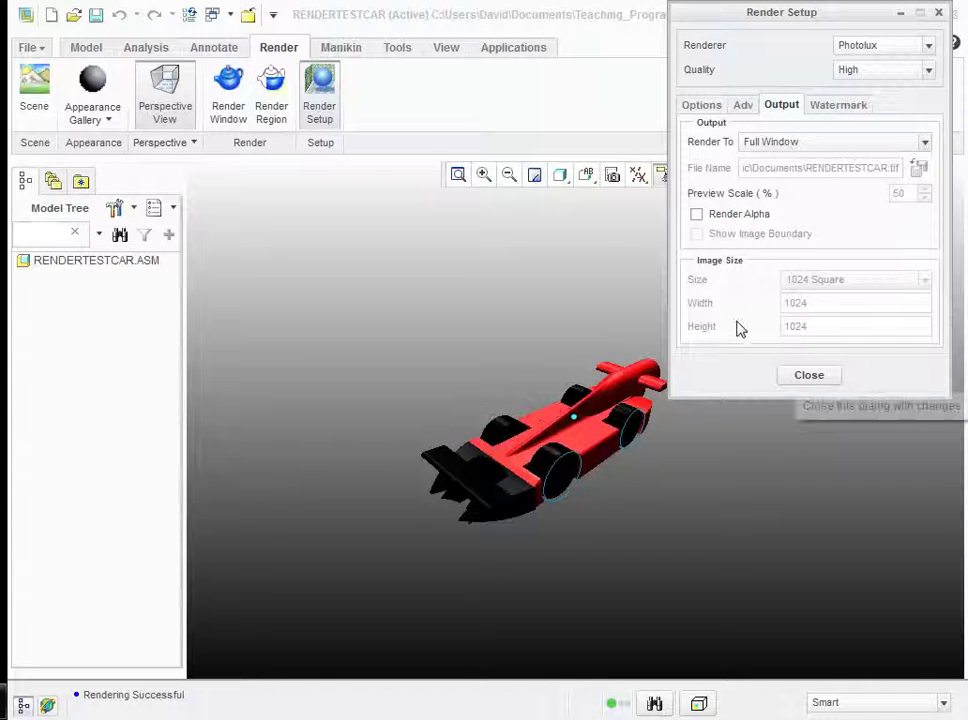
Close Render Setup and start a region render over the car's rear
left_click(798, 379)
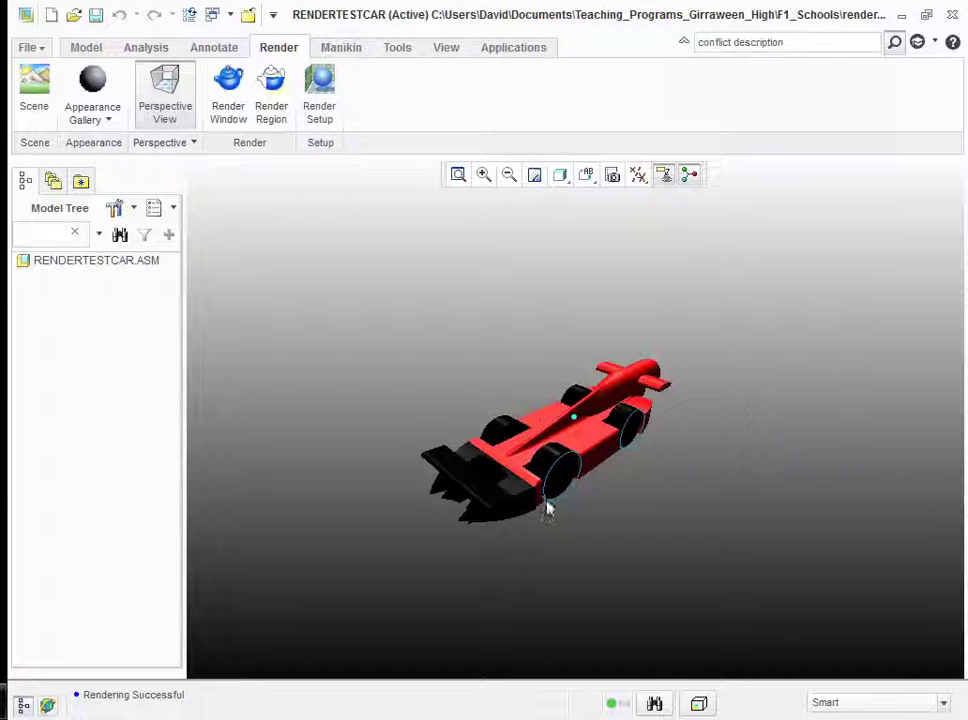
left_click(272, 108)
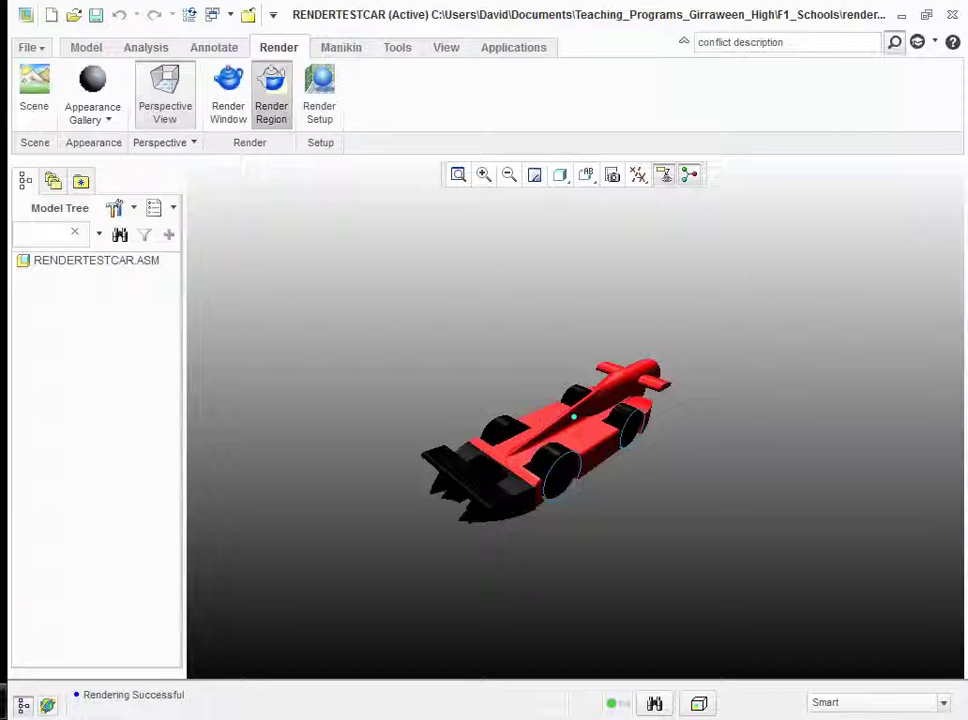
left_click_drag(486, 458, 641, 545)
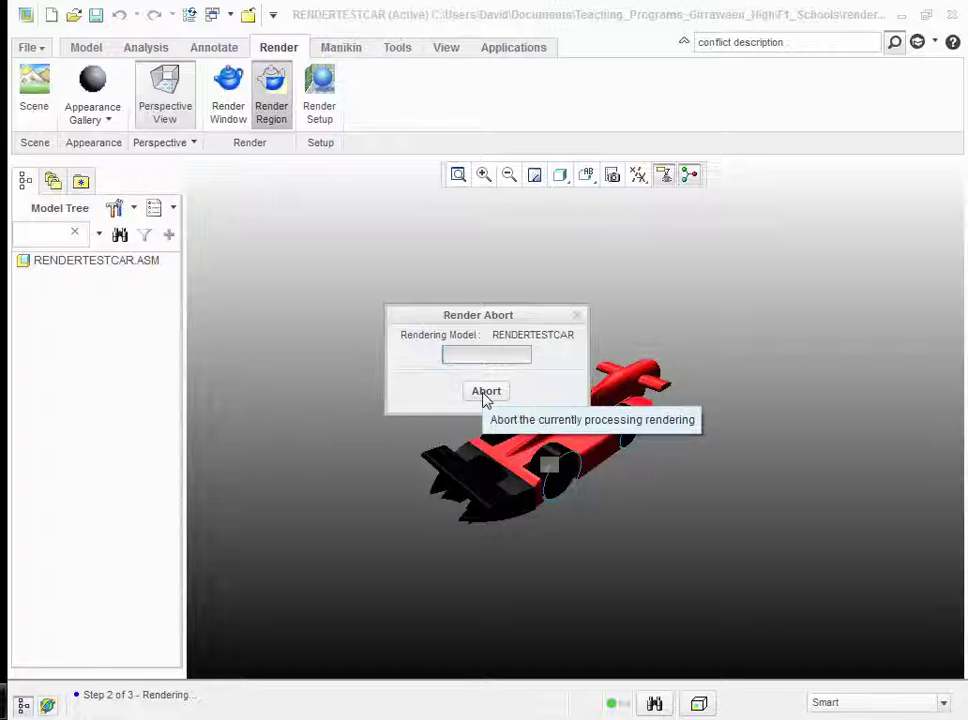
Abort the running region render and reload rendertestcar.asm from Recent Files
left_click(486, 393)
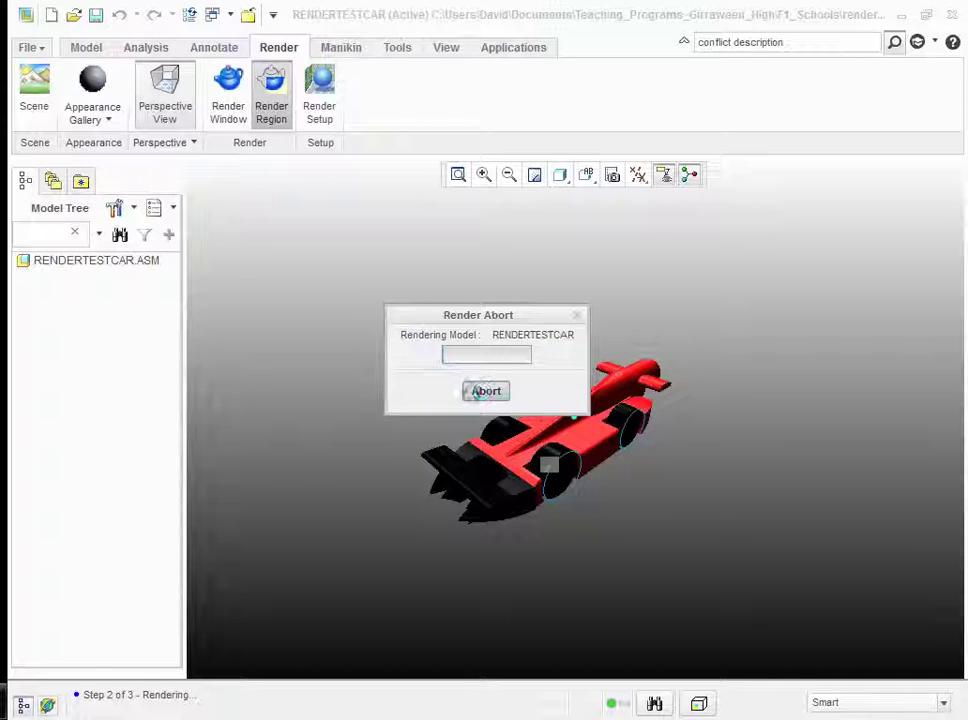
left_click(44, 52)
mouse_move(90, 183)
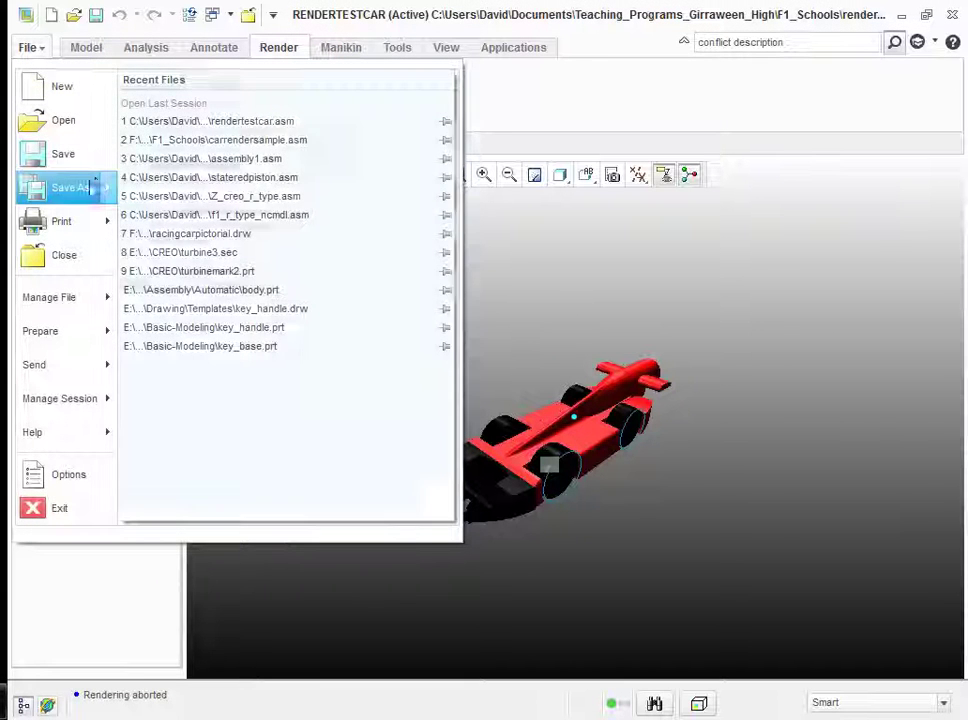
mouse_move(65, 133)
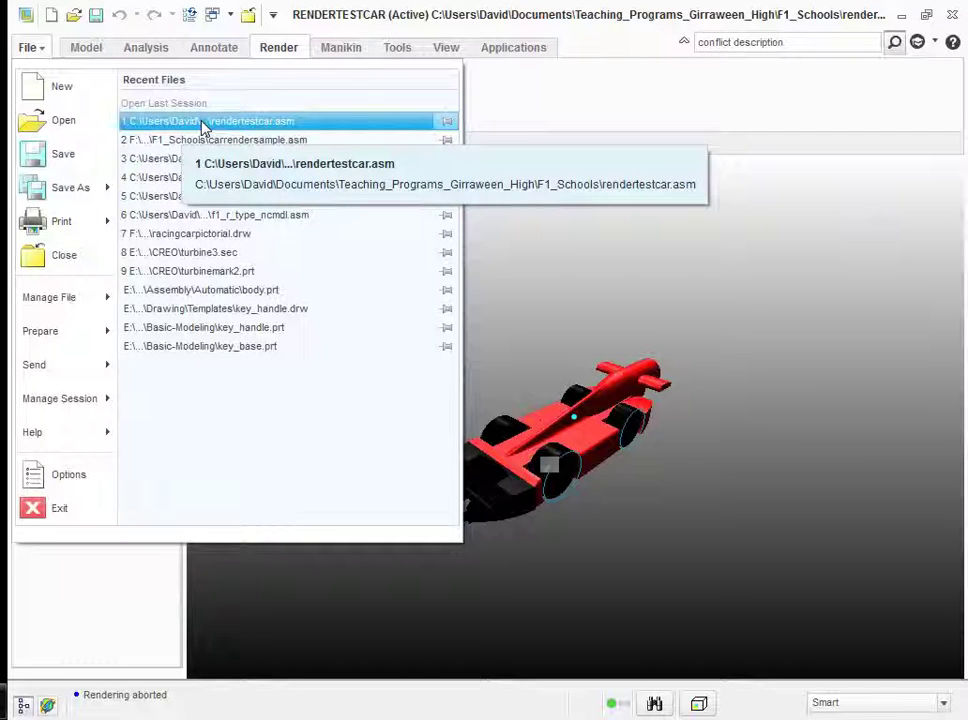
left_click(204, 121)
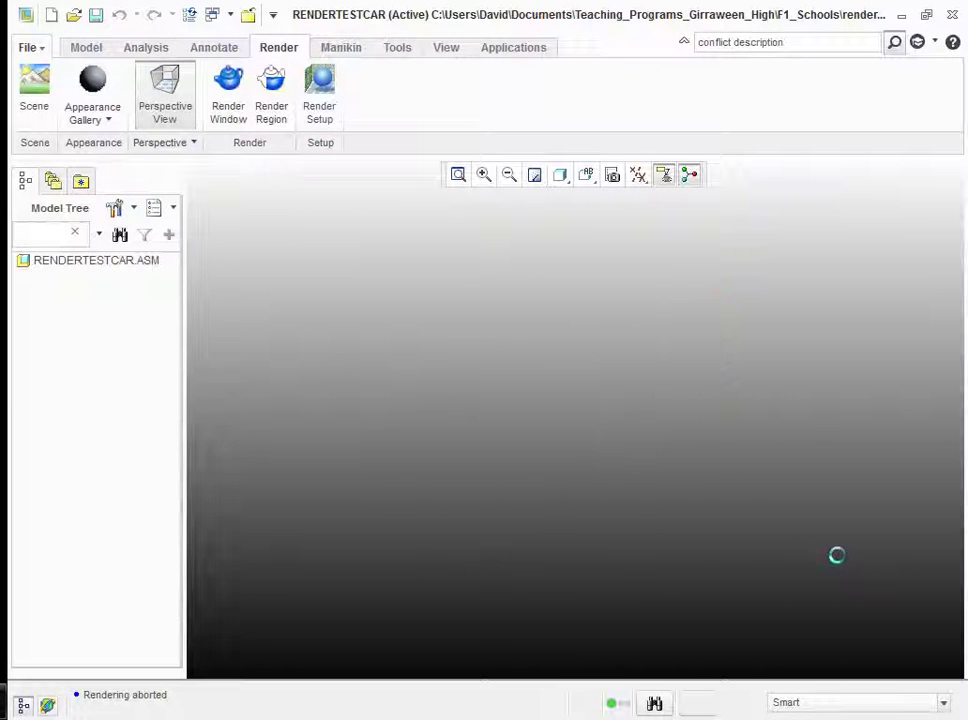
scroll(741, 525, "down", 3)
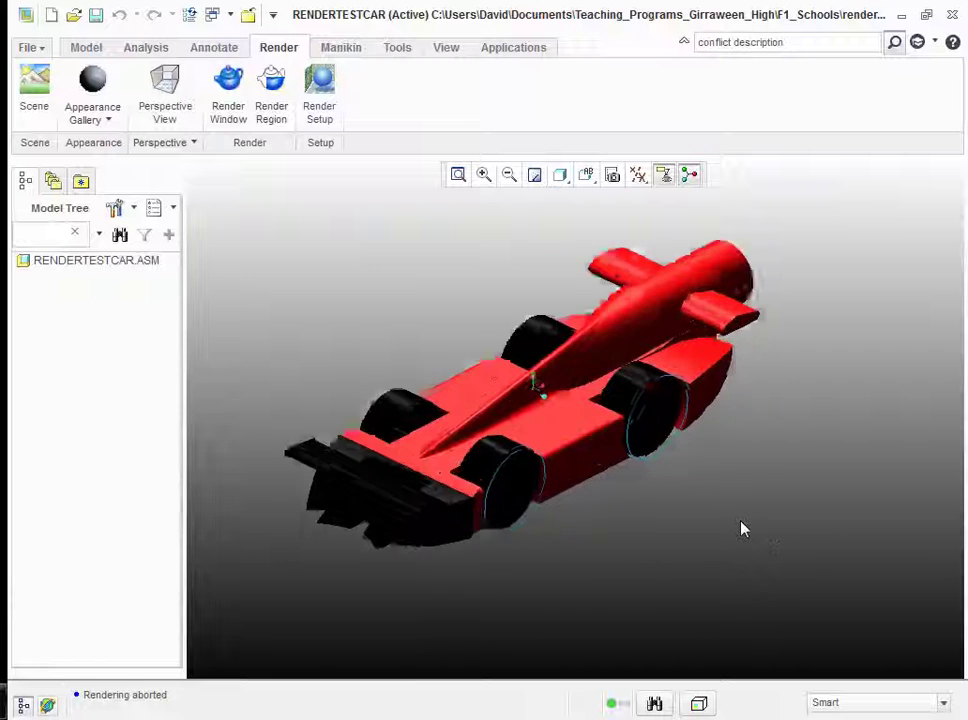
scroll(741, 525, "up", 2)
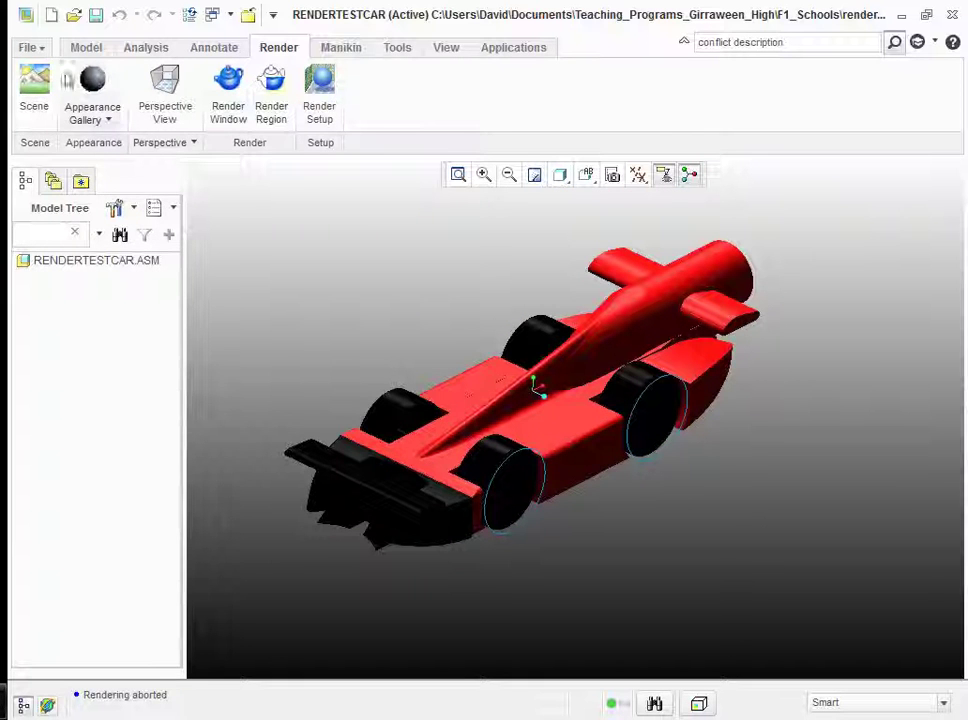
left_click(32, 48)
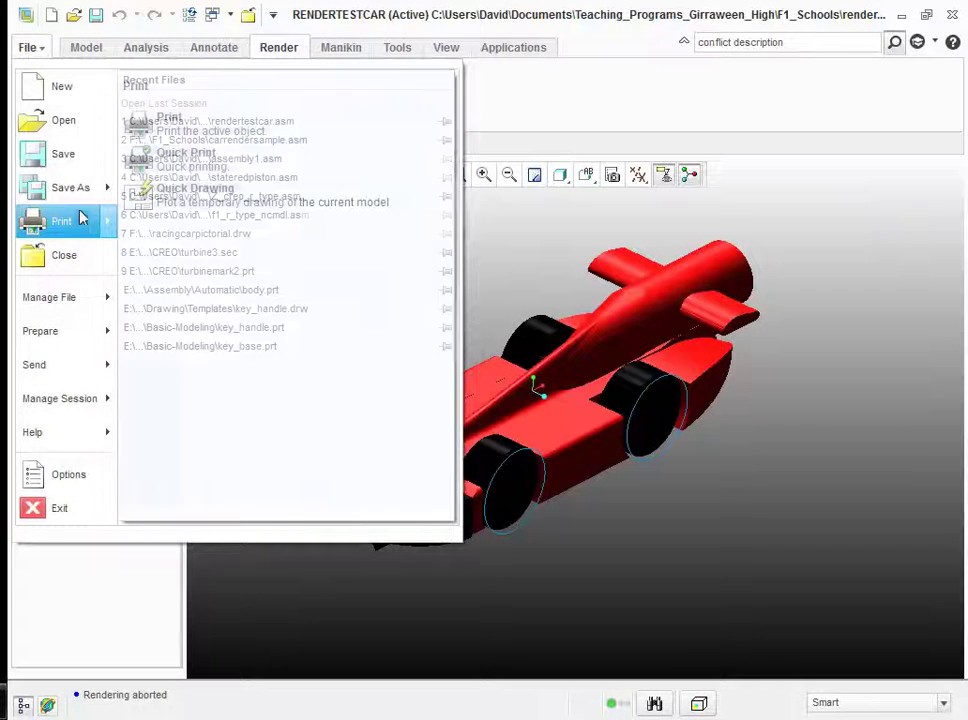
left_click(77, 131)
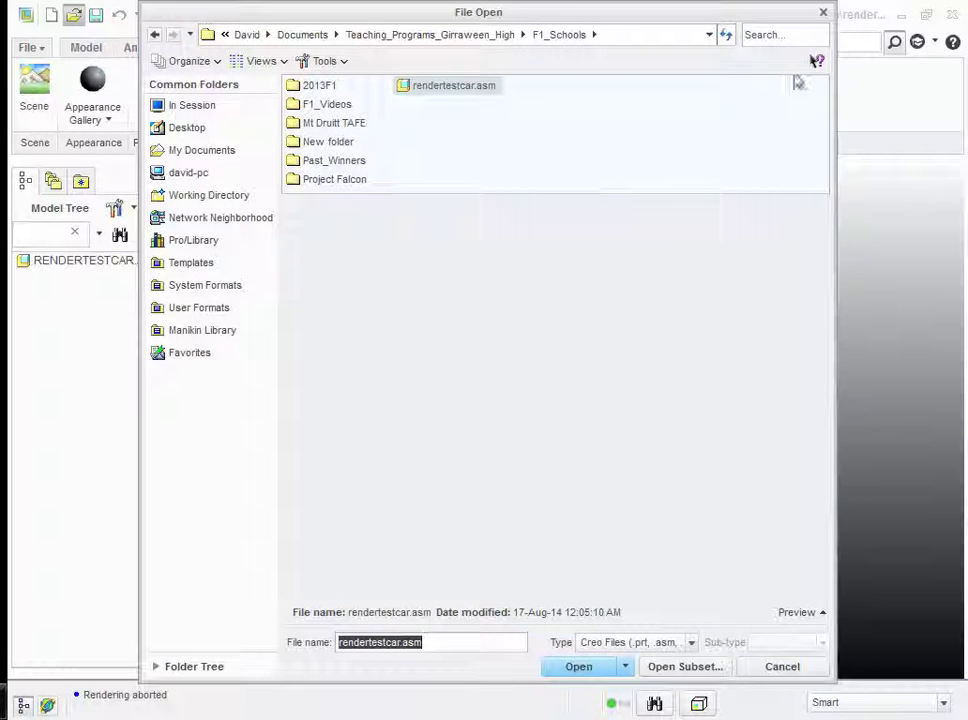
Close the file browser and orbit the car so its black front wing points lower left
left_click(824, 18)
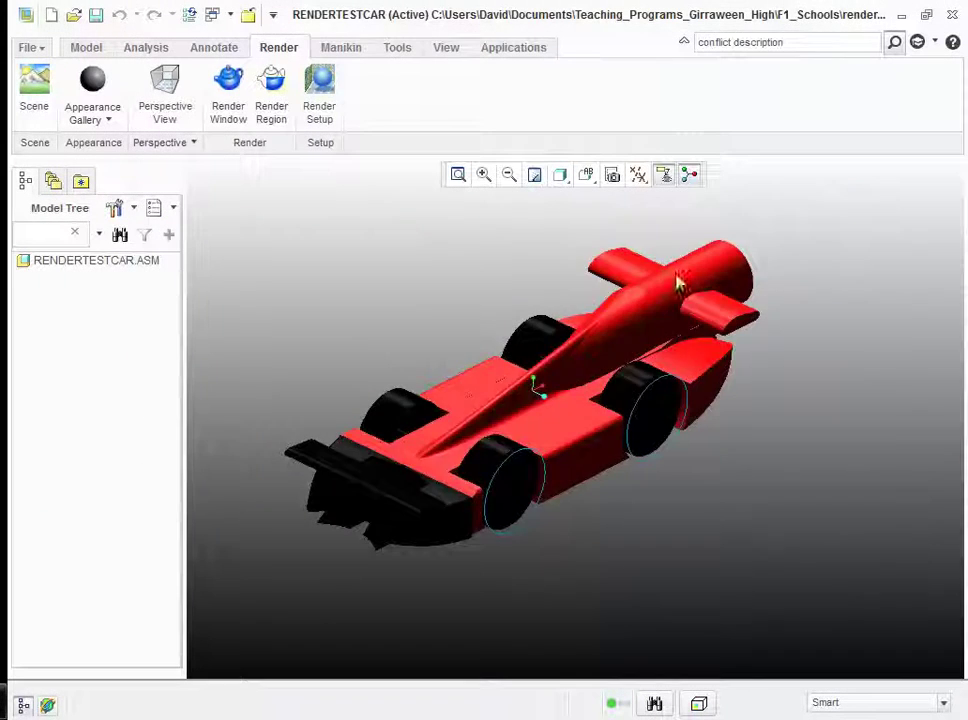
mouse_move(450, 348)
middle_mouse_down()
mouse_move(460, 465)
mouse_move(470, 375)
mouse_move(550, 377)
mouse_move(555, 425)
mouse_move(556, 385)
mouse_move(556, 410)
mouse_move(556, 393)
middle_mouse_up()
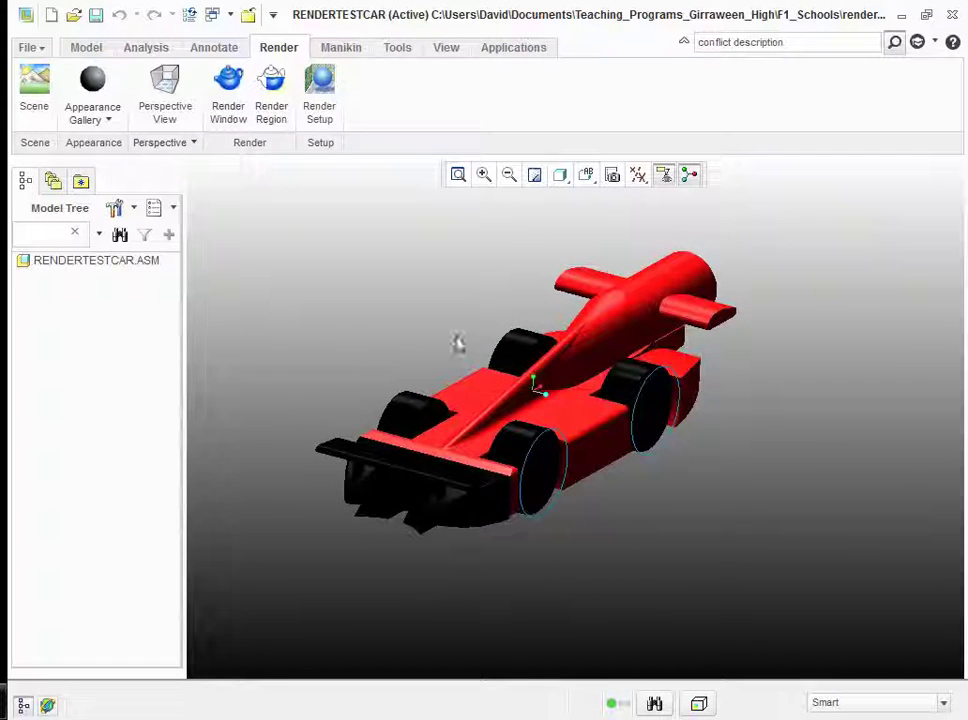